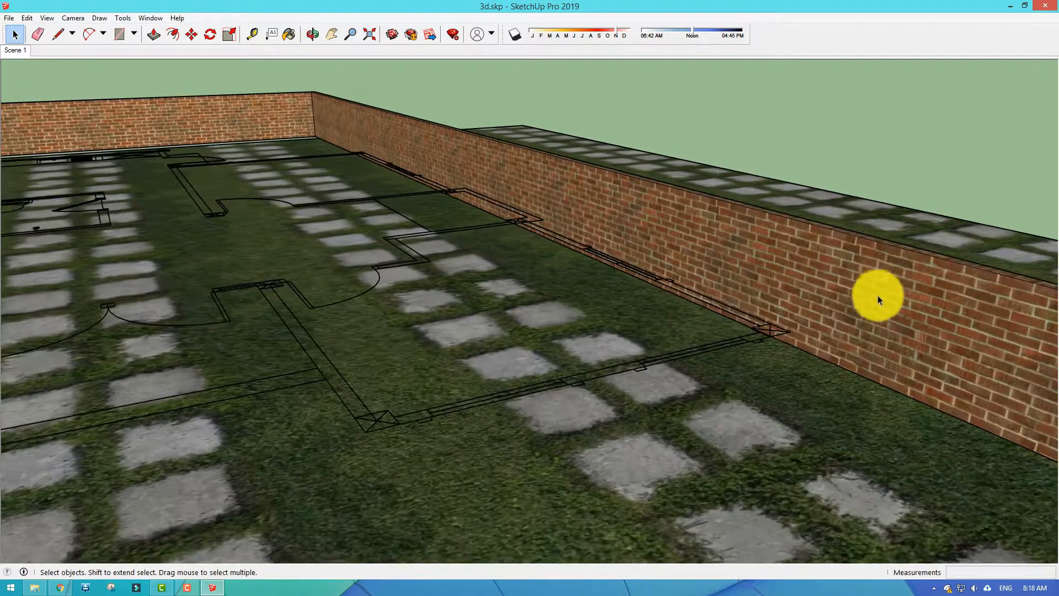
# Step: Undo the series of deletions until the house's floor, planters, plants, windows, doors, walls, canopy and roof are all restored
pyautogui.hotkey('ctrl', 'z')
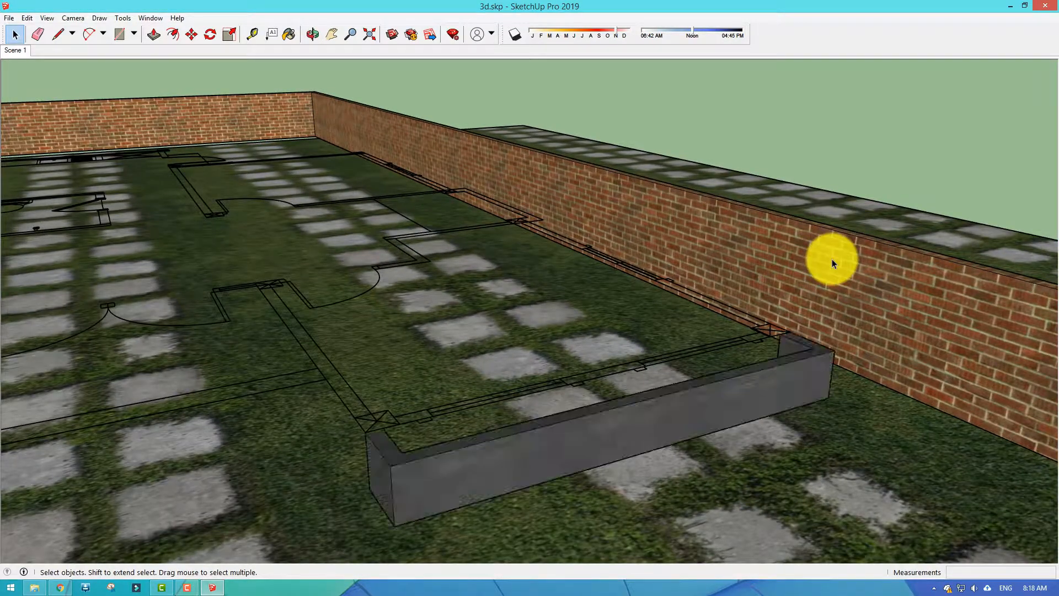
pyautogui.hotkey('ctrl', 'z')
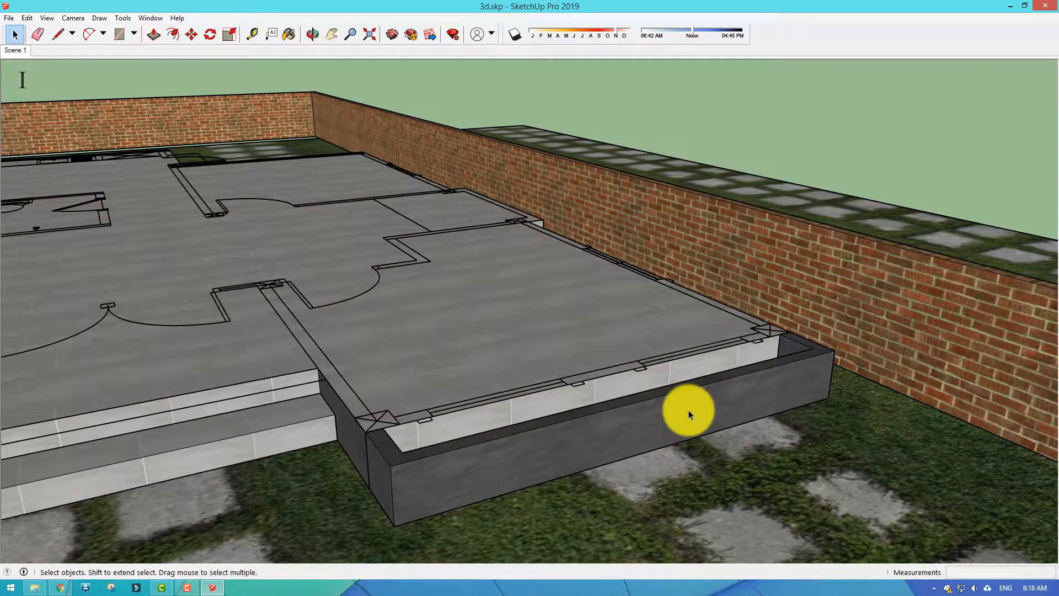
pyautogui.moveTo(606, 306); pyautogui.dragTo(571, 237, button='middle')
pyautogui.hotkey('ctrl', 'z')
pyautogui.hotkey('ctrl', 'z')
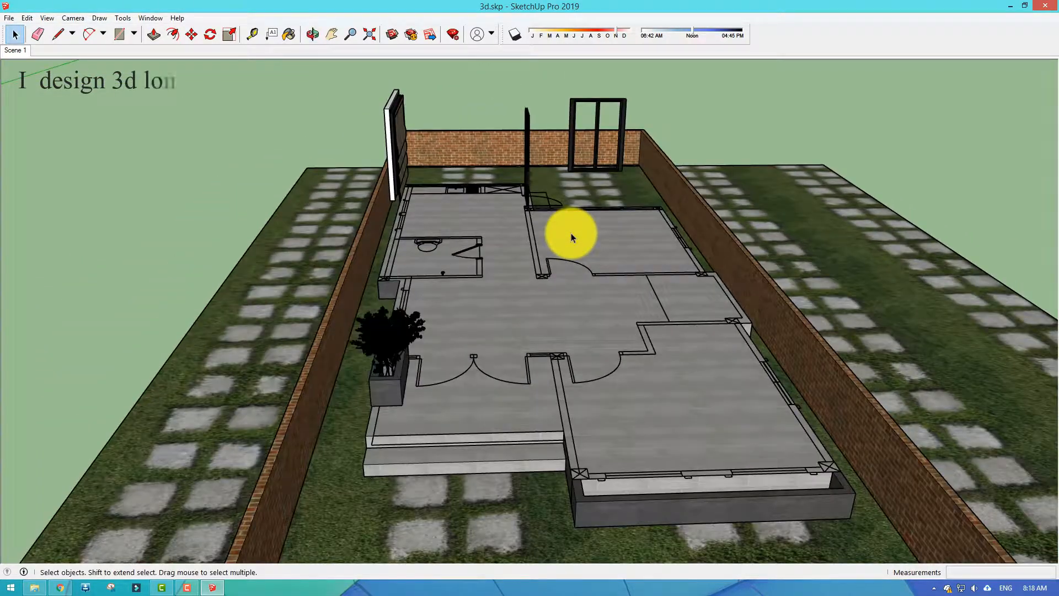
pyautogui.hotkey('ctrl', 'z')
pyautogui.hotkey('ctrl', 'z')
pyautogui.hotkey('ctrl', 'z')
pyautogui.hotkey('ctrl', 'z')
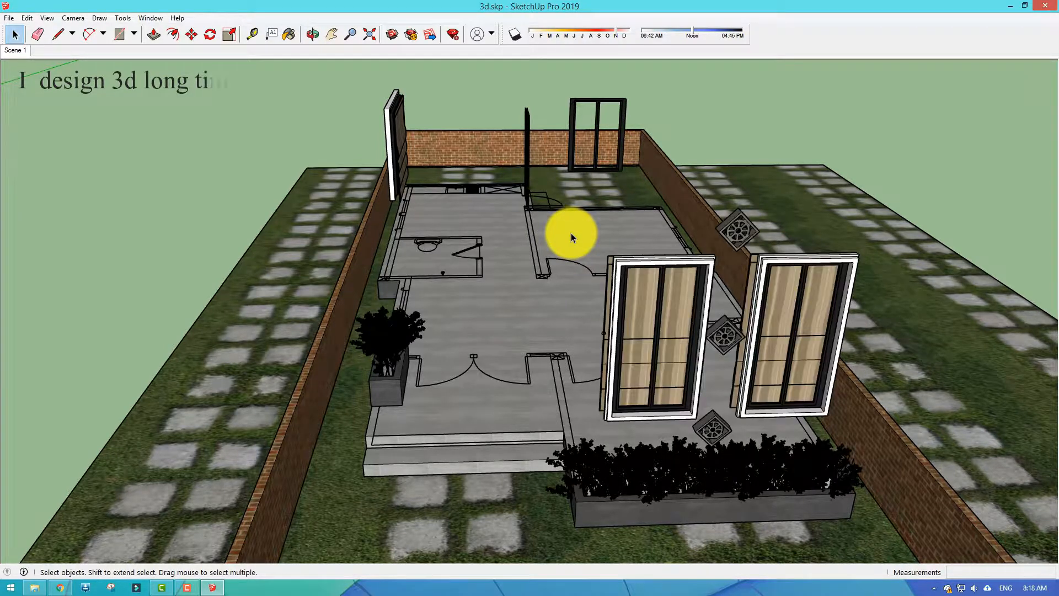
pyautogui.hotkey('ctrl', 'z')
pyautogui.hotkey('ctrl', 'z')
pyautogui.hotkey('ctrl', 'z')
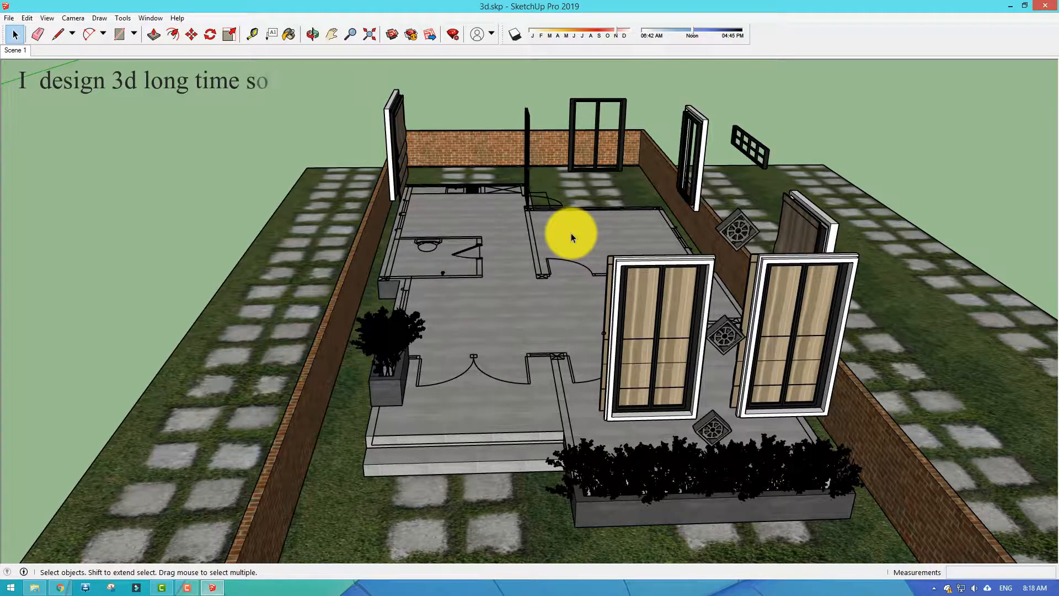
pyautogui.hotkey('ctrl', 'z')
pyautogui.hotkey('ctrl', 'z')
pyautogui.hotkey('ctrl', 'z')
pyautogui.hotkey('ctrl', 'z')
pyautogui.hotkey('ctrl', 'z')
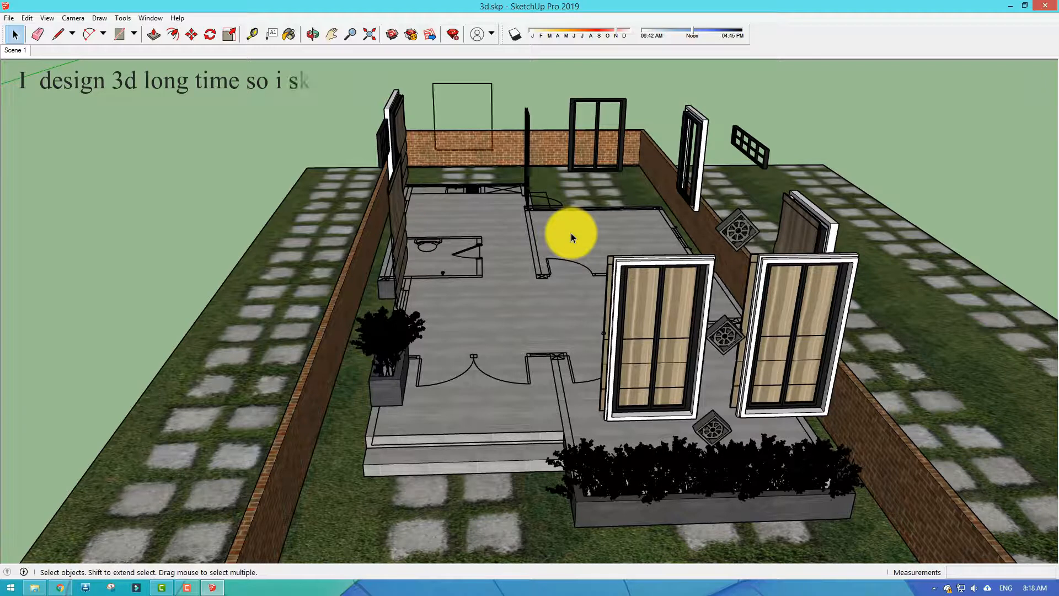
pyautogui.hotkey('ctrl', 'z')
pyautogui.hotkey('ctrl', 'z')
pyautogui.hotkey('ctrl', 'z')
pyautogui.hotkey('ctrl', 'z')
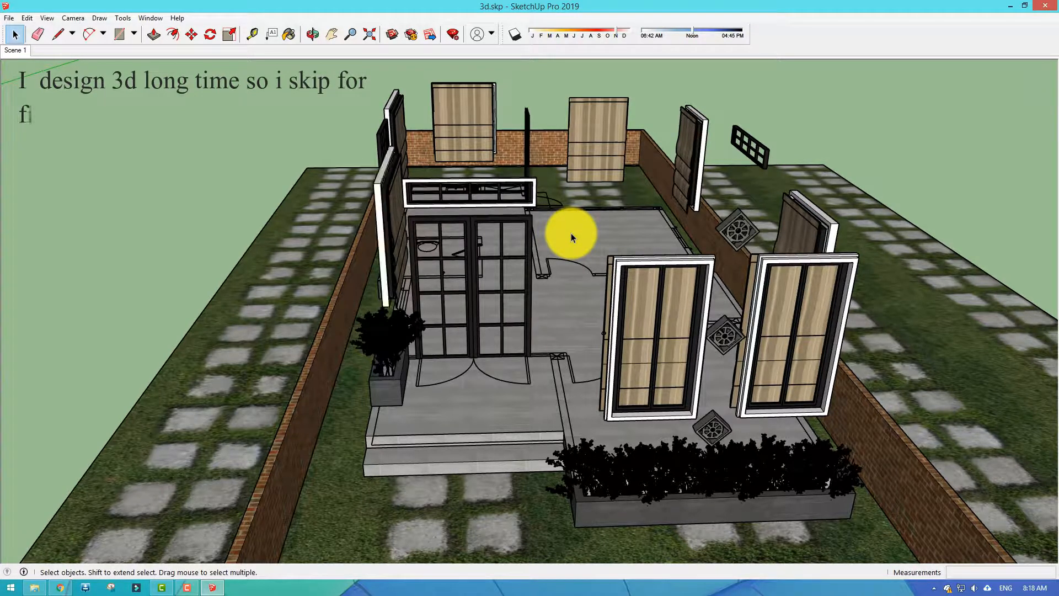
pyautogui.hotkey('ctrl', 'z')
pyautogui.hotkey('ctrl', 'z')
pyautogui.hotkey('ctrl', 'z')
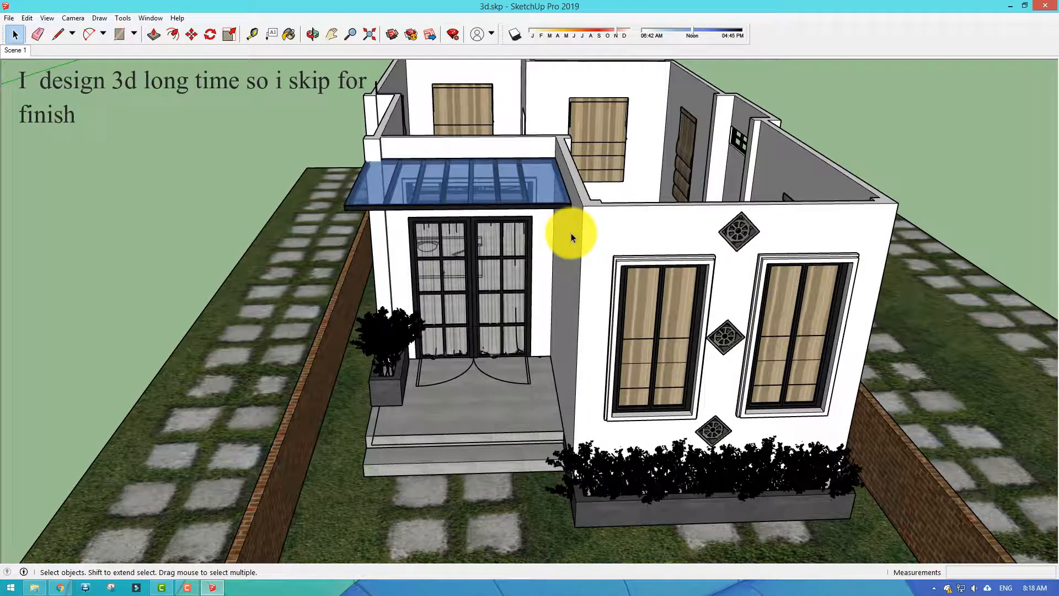
pyautogui.hotkey('ctrl', 'z')
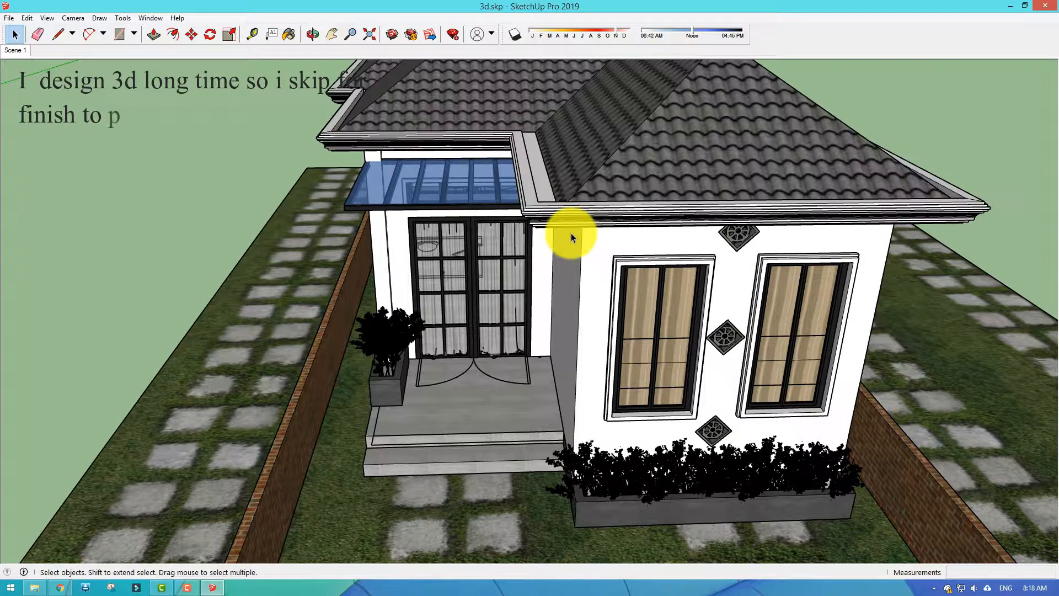
# Step: Examine the finished house from all sides, from the side walls round the back to the front
pyautogui.scroll(-2, 571, 237)
pyautogui.scroll(-2, 571, 237)
pyautogui.moveTo(654, 286); pyautogui.dragTo(301, 243, button='middle')
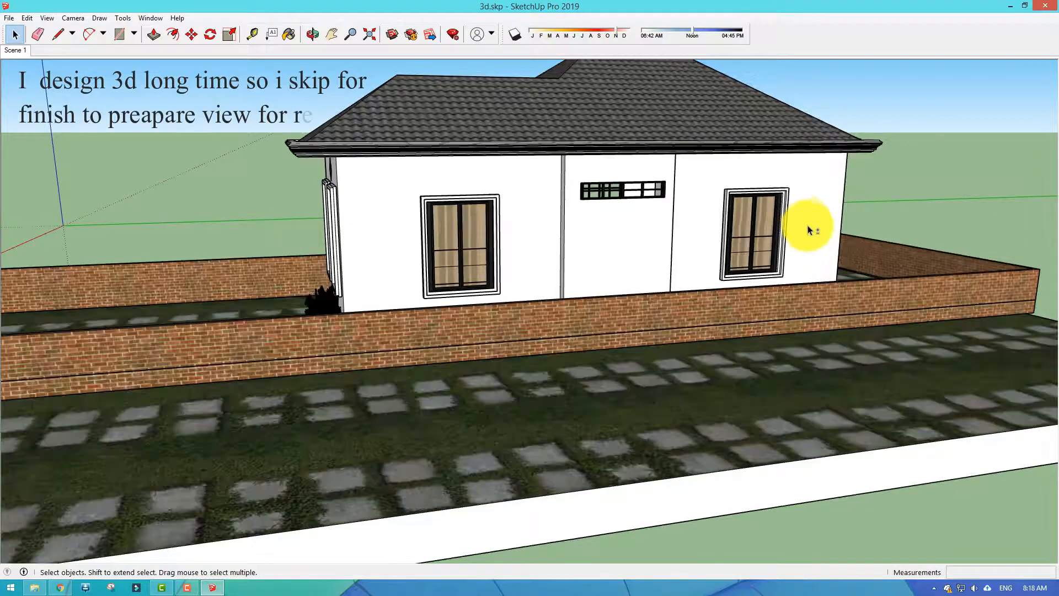
pyautogui.moveTo(810, 227); pyautogui.dragTo(385, 253, button='middle')
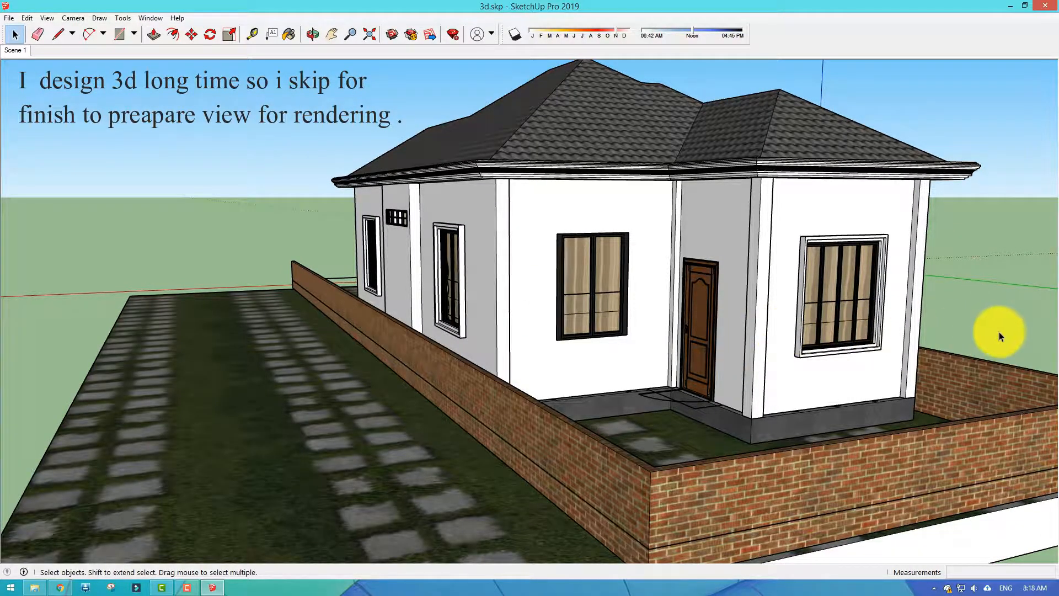
pyautogui.moveTo(998, 332); pyautogui.dragTo(588, 314, button='middle')
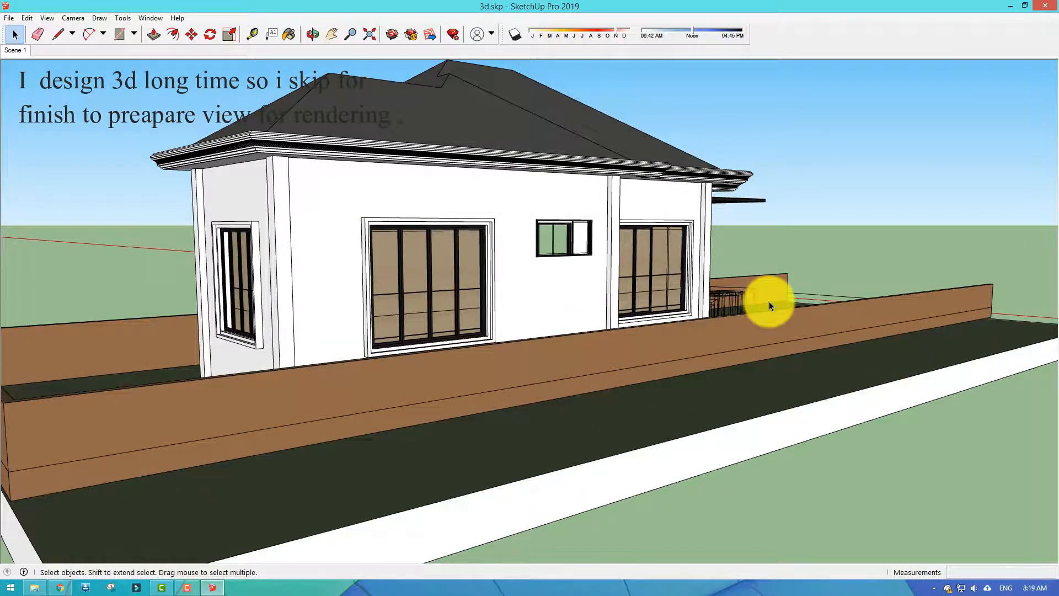
pyautogui.moveTo(776, 288); pyautogui.dragTo(428, 275, button='middle')
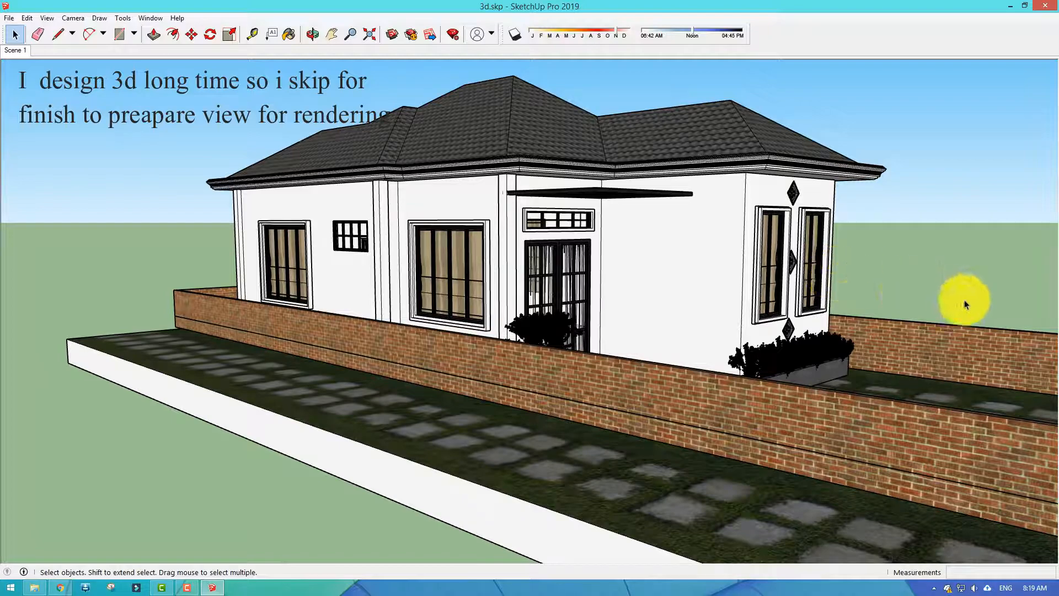
pyautogui.moveTo(958, 300); pyautogui.dragTo(217, 232, button='middle')
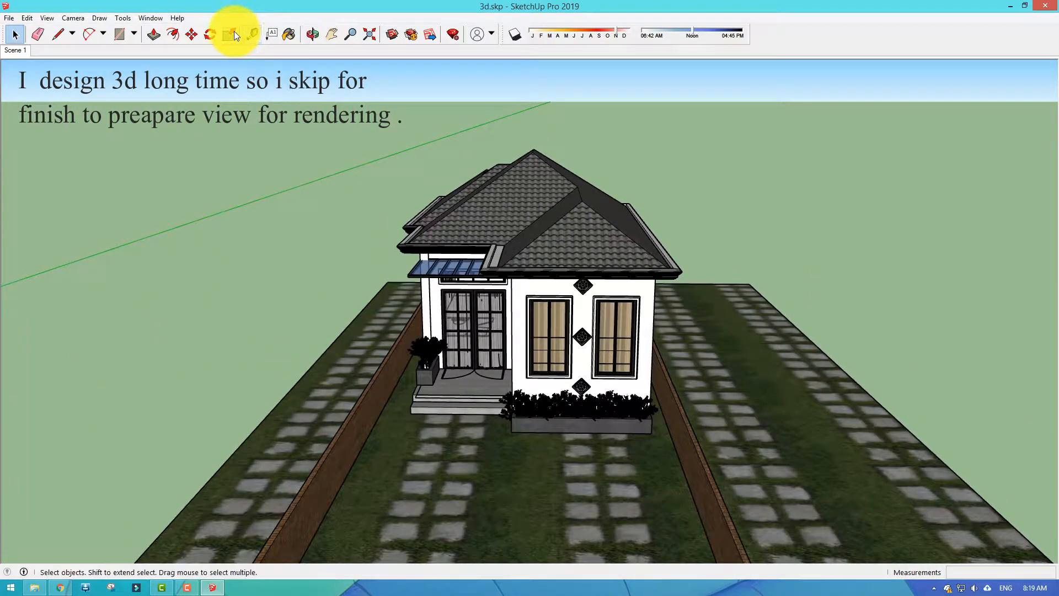
# Step: Show the Camera toolbar and dock it in the toolbar row beside the shadow controls
pyautogui.rightClick(799, 27)
pyautogui.click(832, 49)
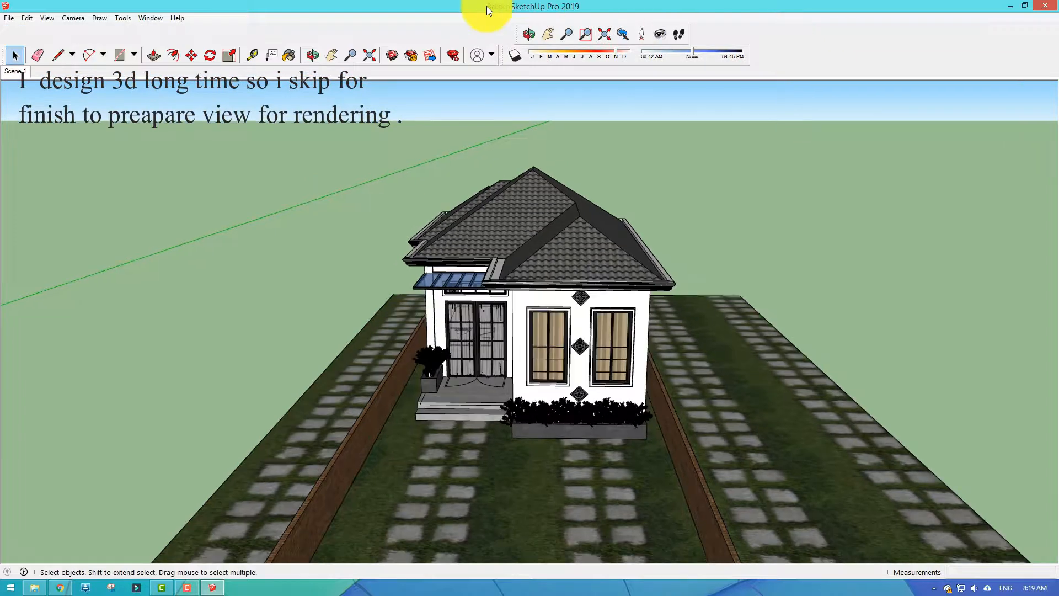
pyautogui.moveTo(517, 27); pyautogui.dragTo(728, 49)
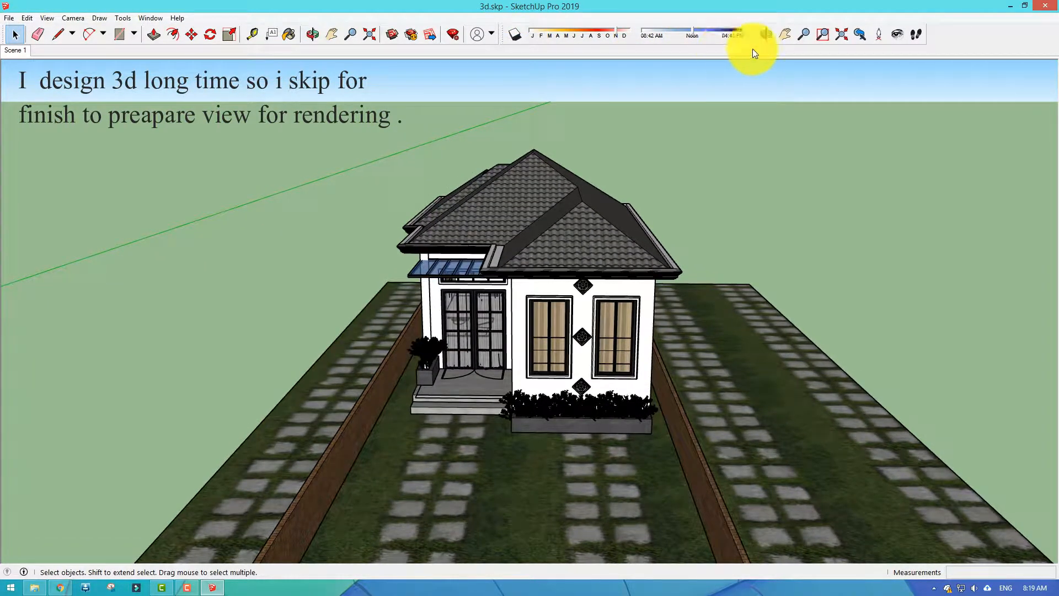
# Step: Position the camera at eye height on the ground in front of the house and pan slightly to frame the front facade
pyautogui.click(879, 34)
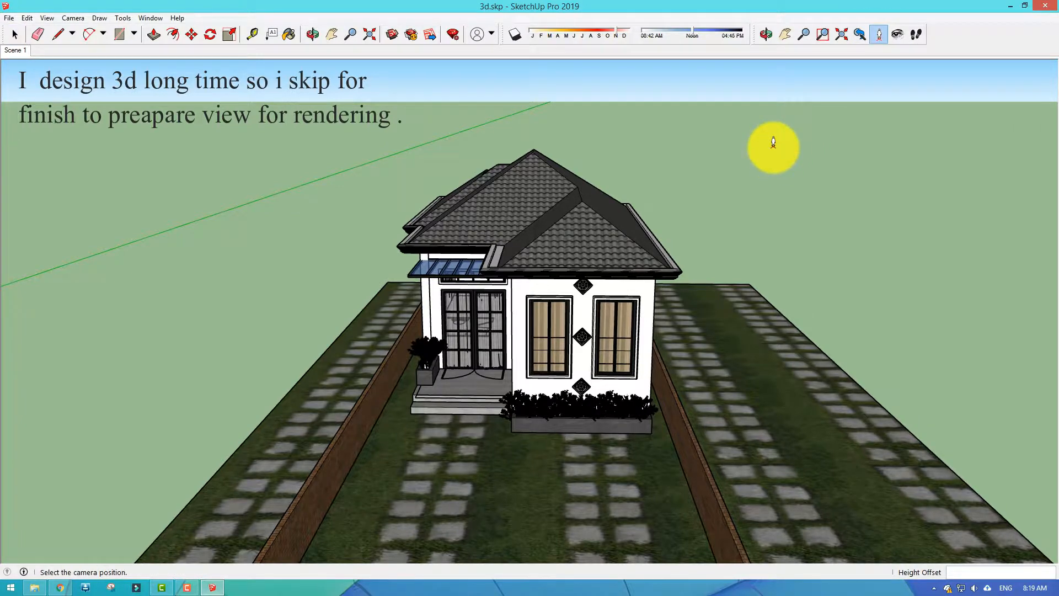
pyautogui.scroll(-3, 764, 155)
pyautogui.scroll(-1, 717, 247)
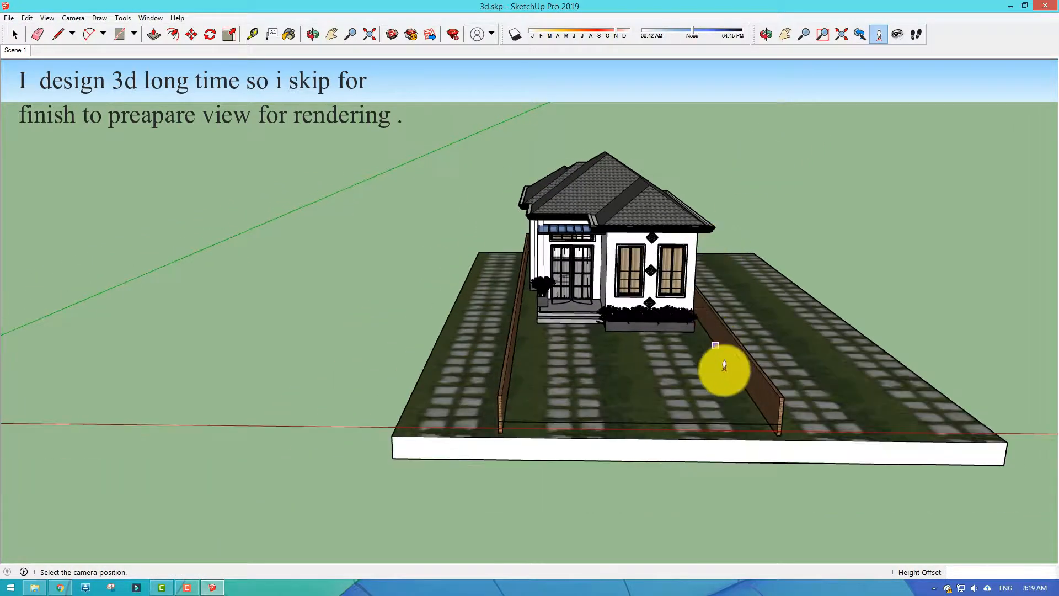
pyautogui.click(741, 418)
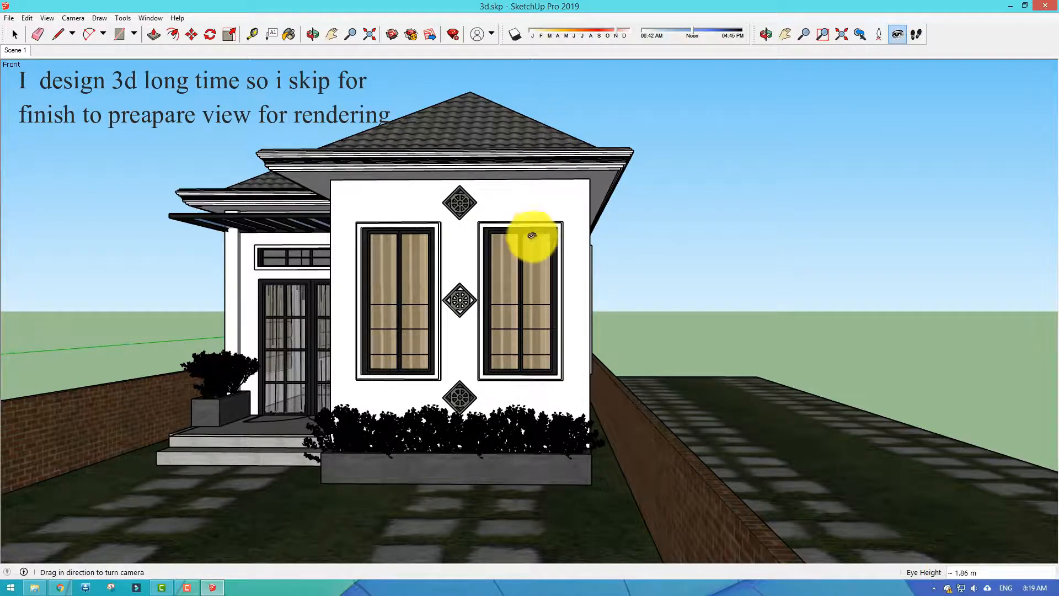
pyautogui.click(786, 36)
pyautogui.moveTo(545, 160); pyautogui.dragTo(545, 152)
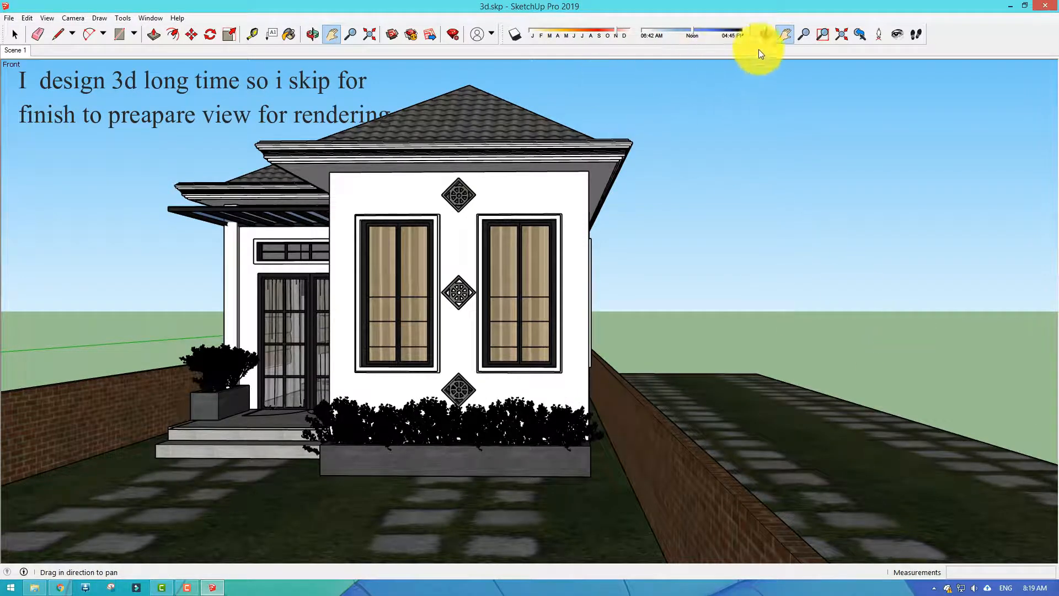
pyautogui.click(891, 37)
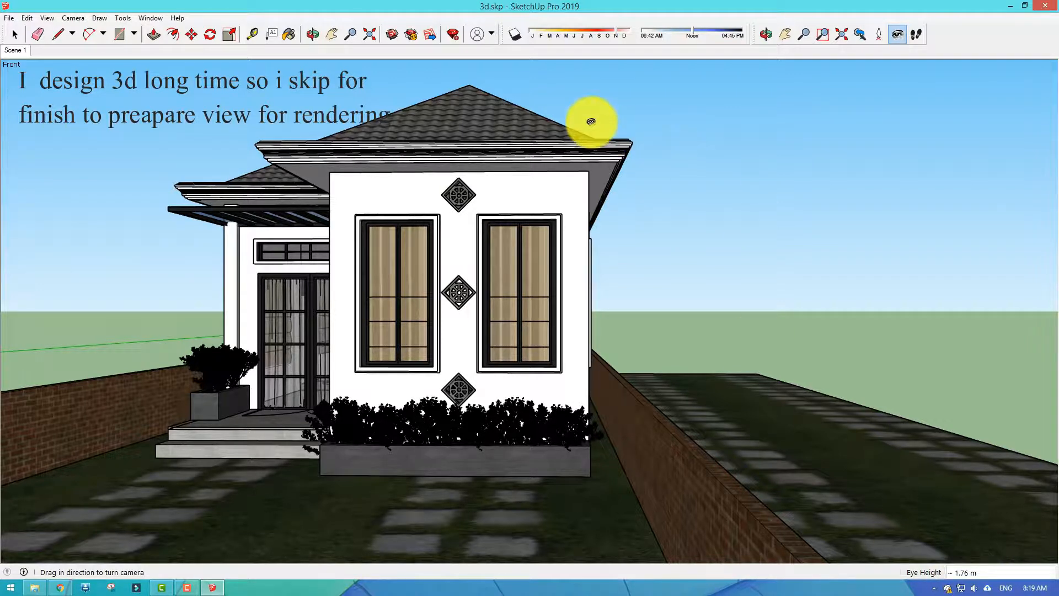
pyautogui.click(72, 18)
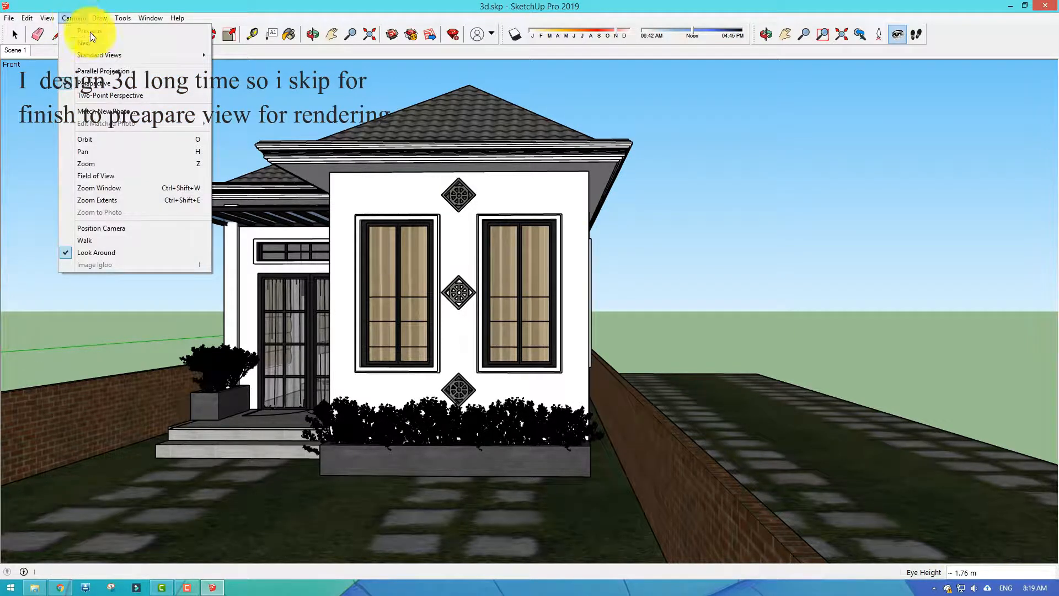
pyautogui.moveTo(103, 54)
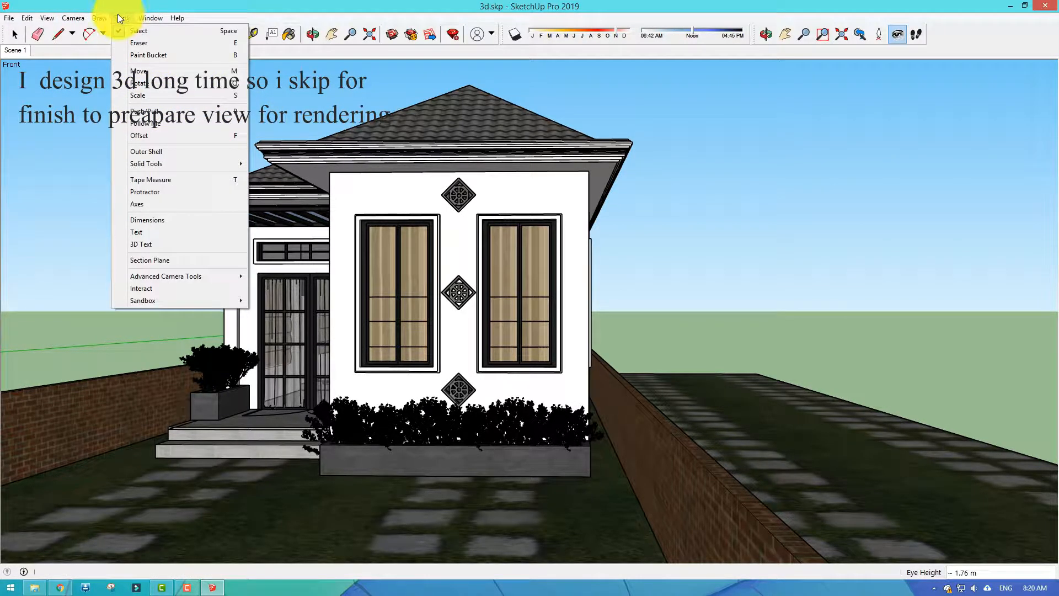
pyautogui.moveTo(101, 19)
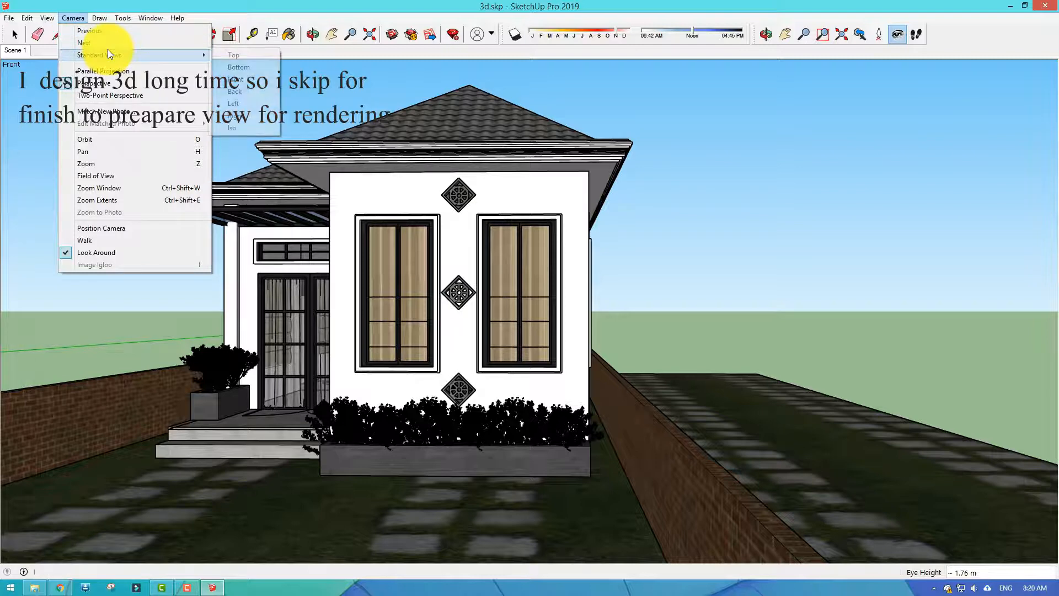
pyautogui.click(575, 47)
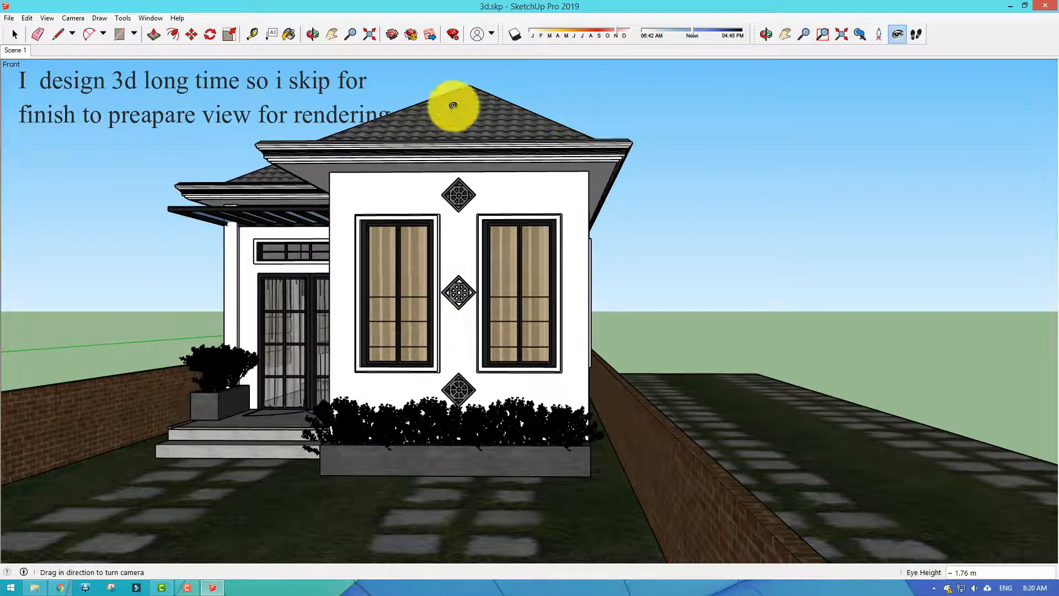
# Step: Update Scene 1 with the current camera view
pyautogui.rightClick(14, 49)
pyautogui.click(54, 97)
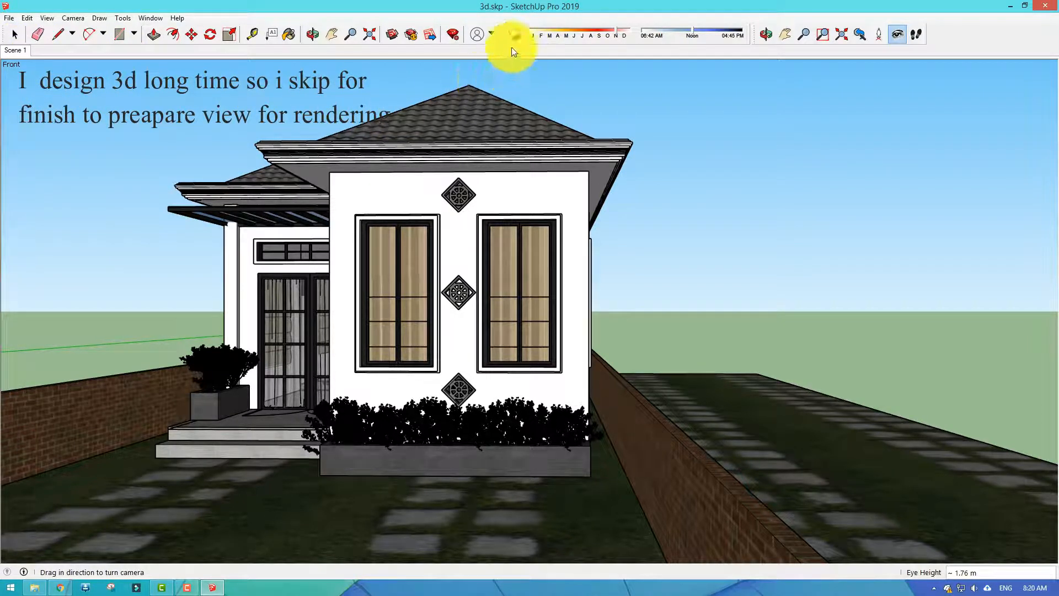
# Step: Reposition the camera on the ground in front of the house and turn it so the facade and entrance are centred
pyautogui.click(880, 34)
pyautogui.click(429, 267)
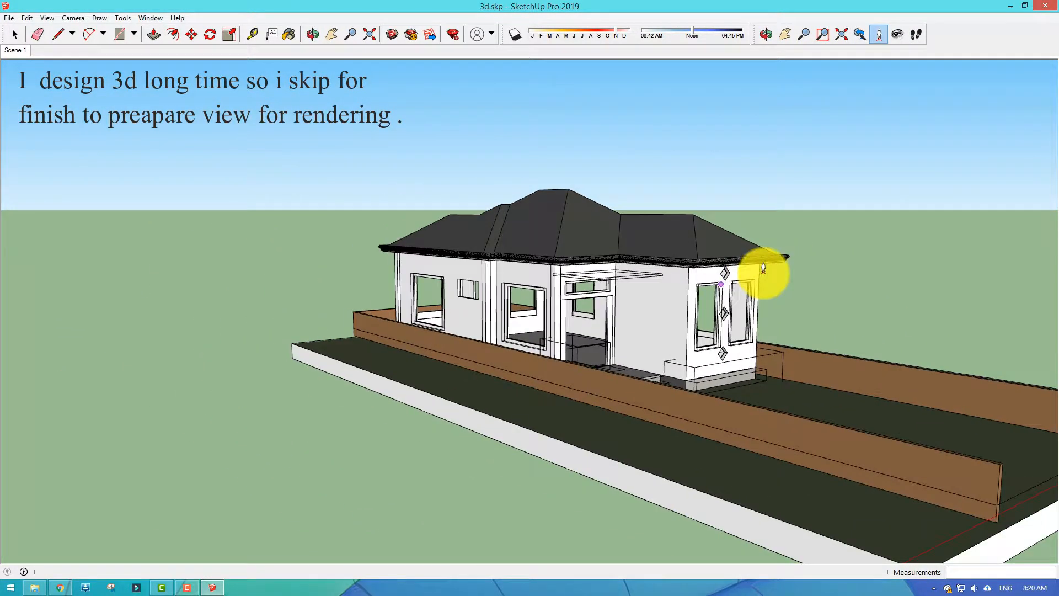
pyautogui.click(764, 269)
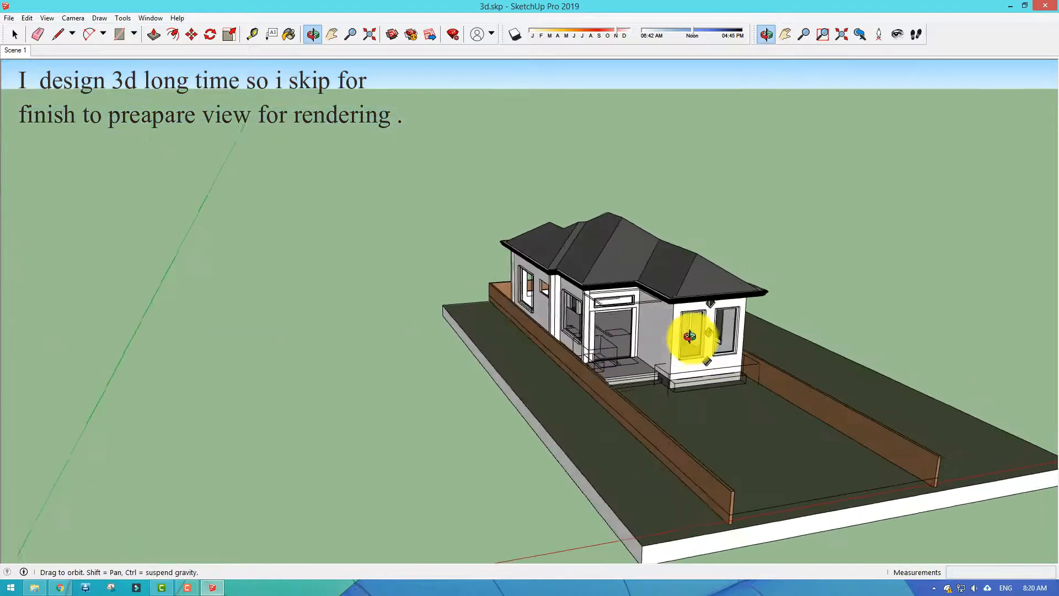
pyautogui.click(824, 494)
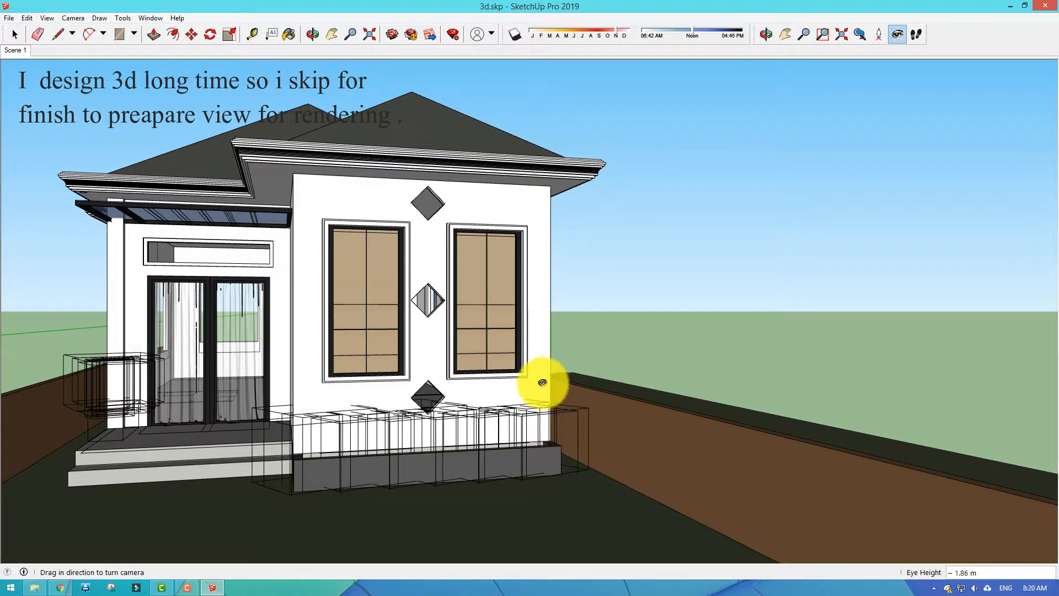
pyautogui.moveTo(542, 382); pyautogui.dragTo(598, 359)
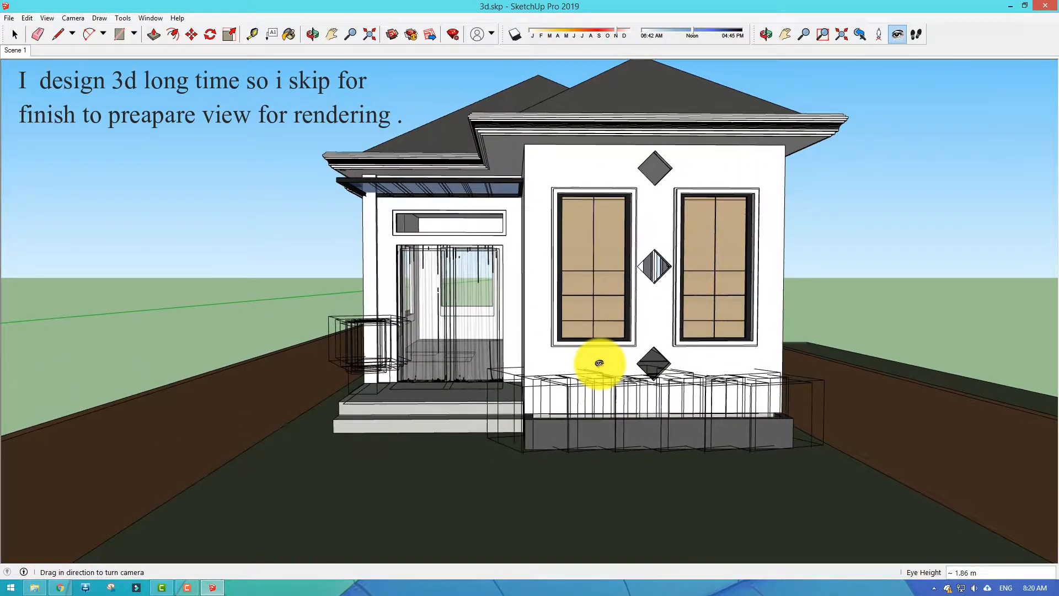
# Step: Zoom out and pan to frame the whole front facade at about 1.76 m eye height, and save the view as a new scene
pyautogui.press('h')
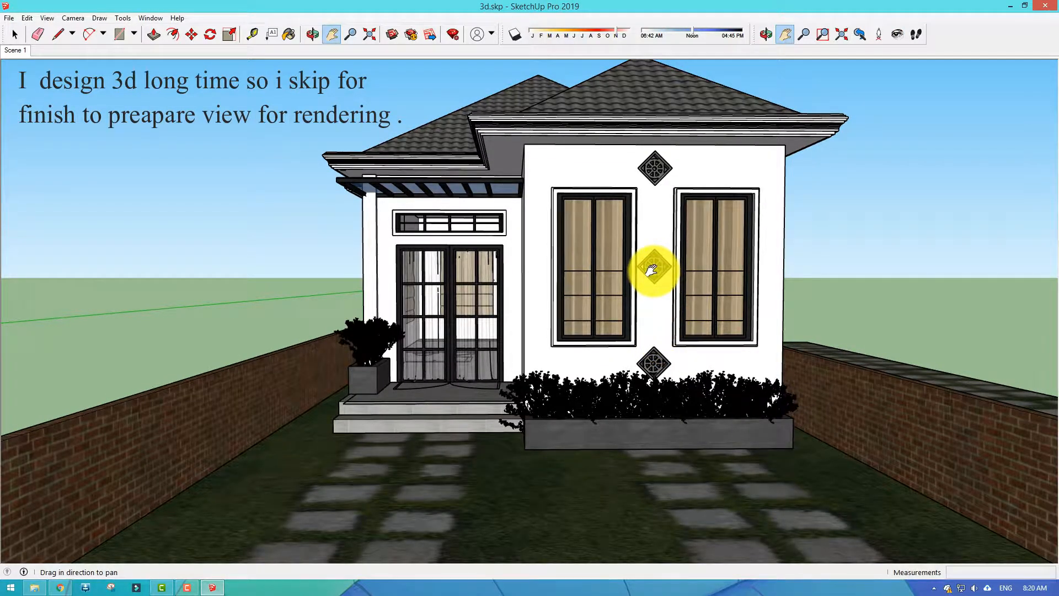
pyautogui.click(804, 34)
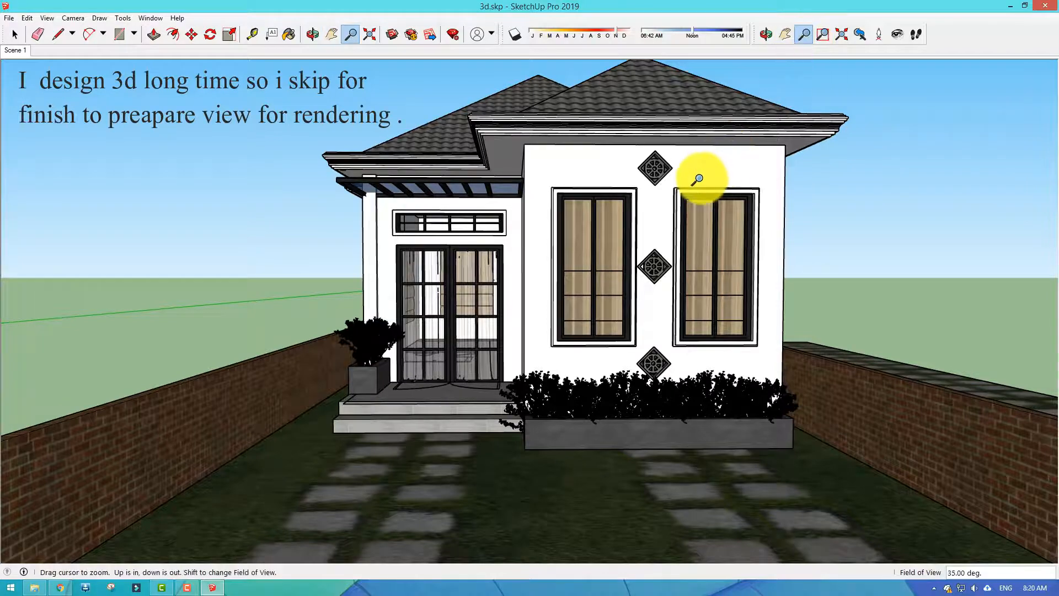
pyautogui.moveTo(697, 177); pyautogui.dragTo(697, 206)
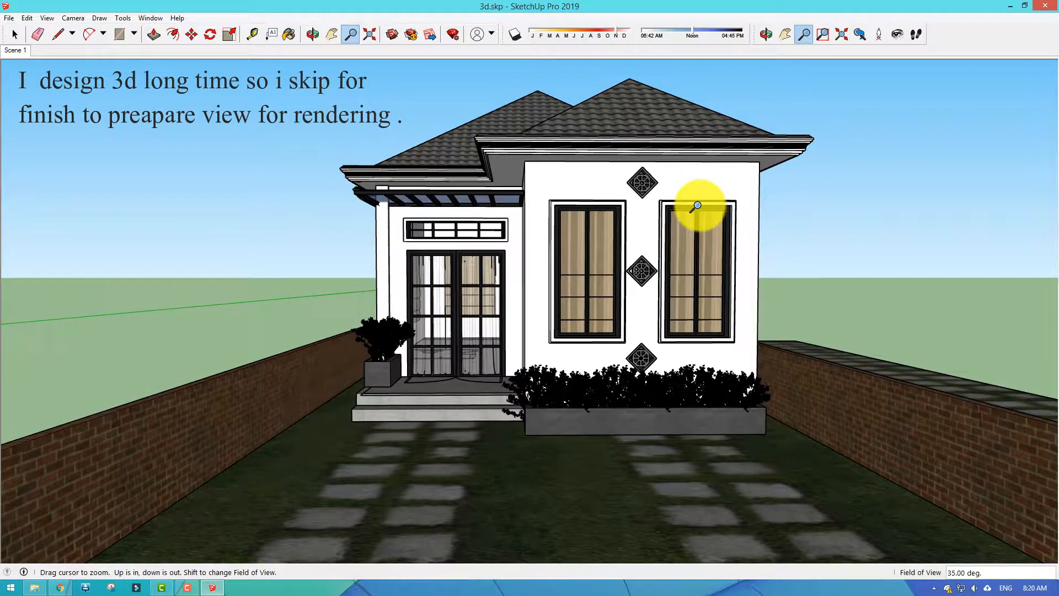
pyautogui.click(897, 35)
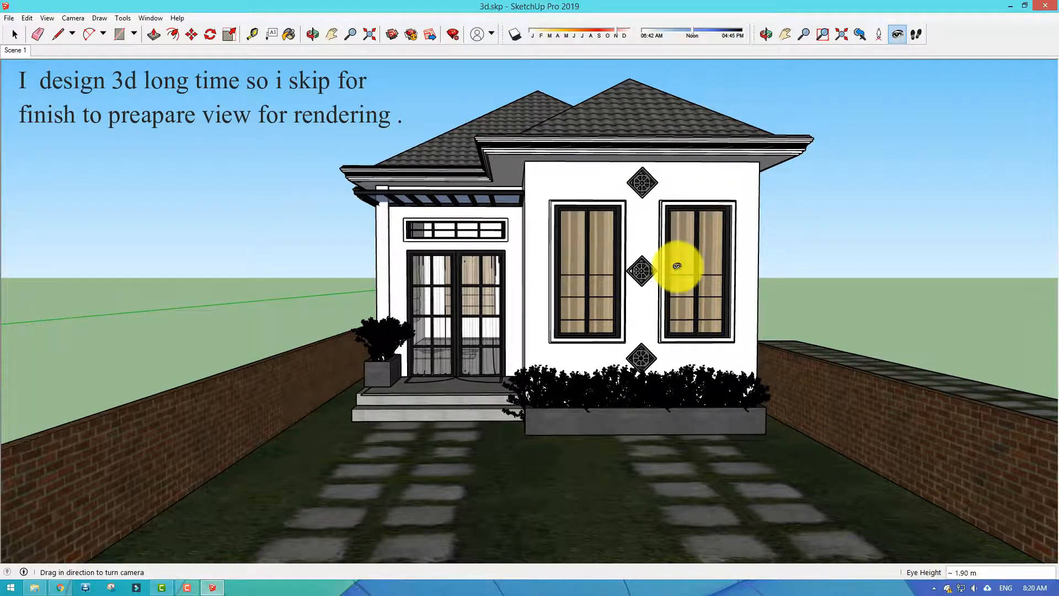
pyautogui.press('h')
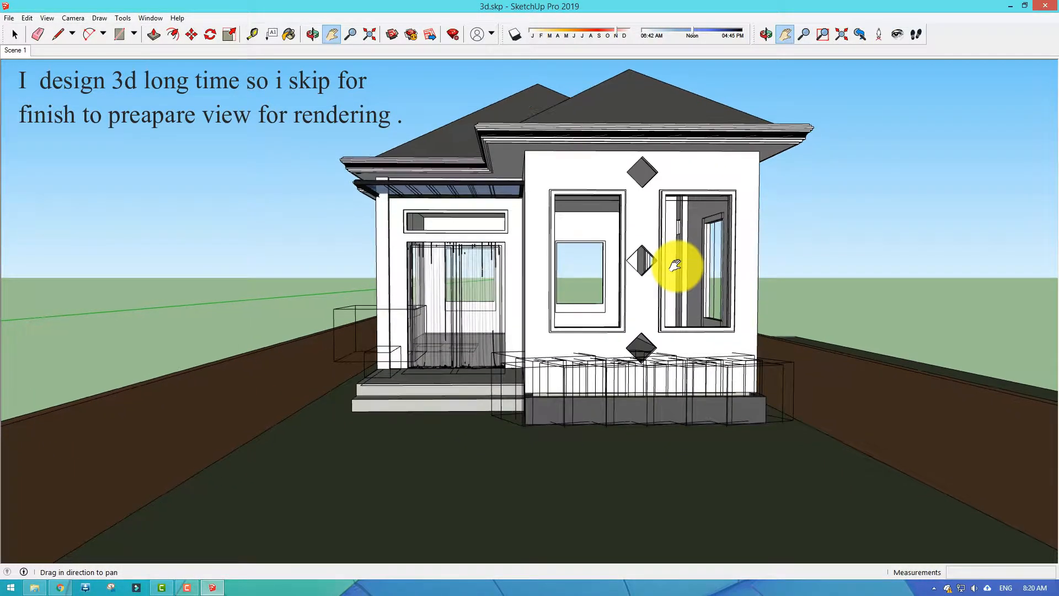
pyautogui.click(896, 35)
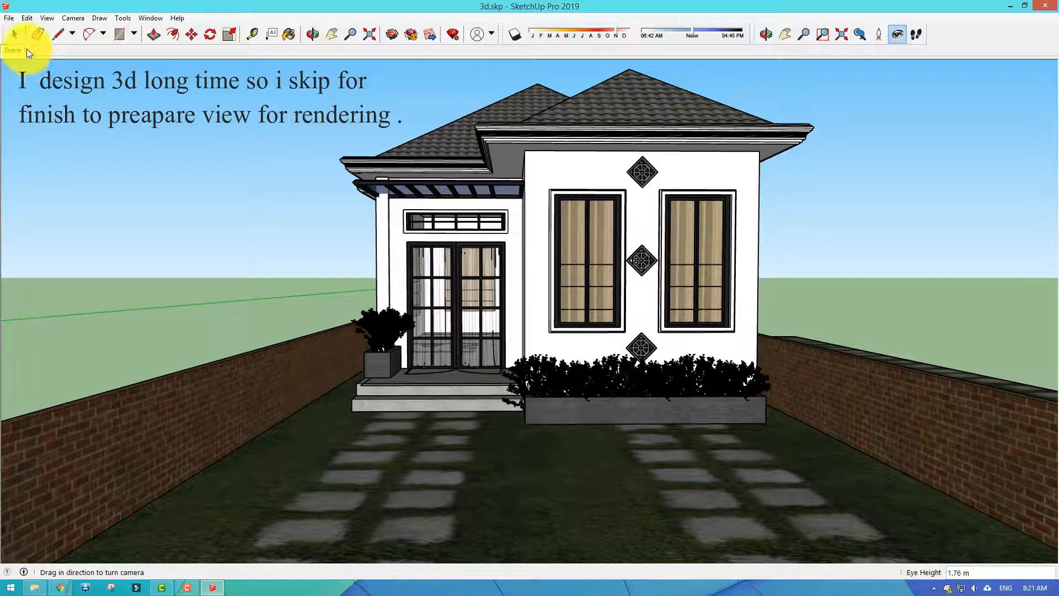
pyautogui.rightClick(28, 51)
pyautogui.click(51, 83)
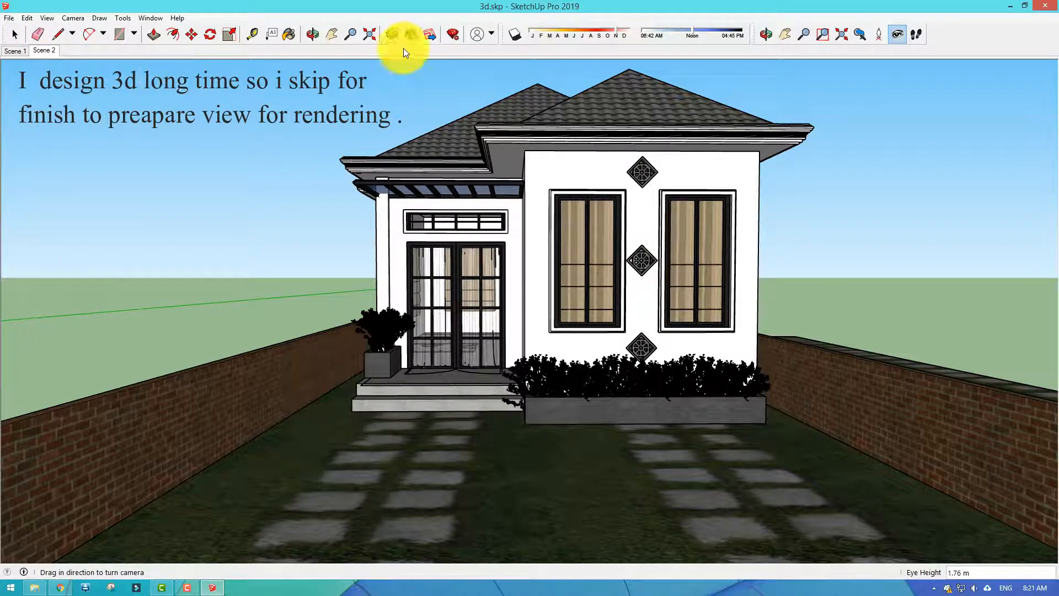
# Step: Position the camera at the front end of the left boundary wall and turn it to frame the house at an angle
pyautogui.click(879, 36)
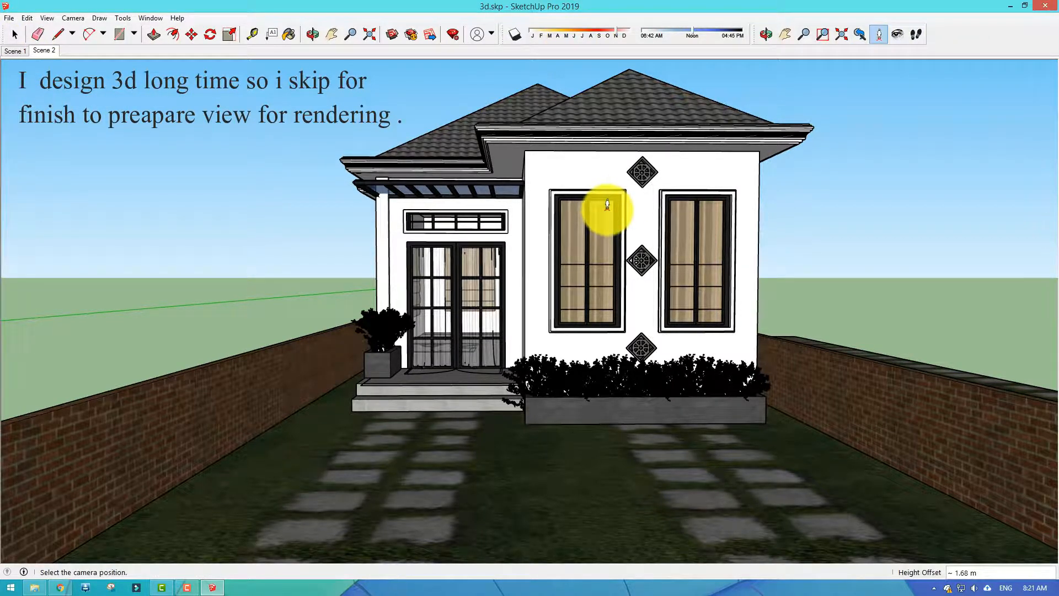
pyautogui.scroll(-6, 605, 208)
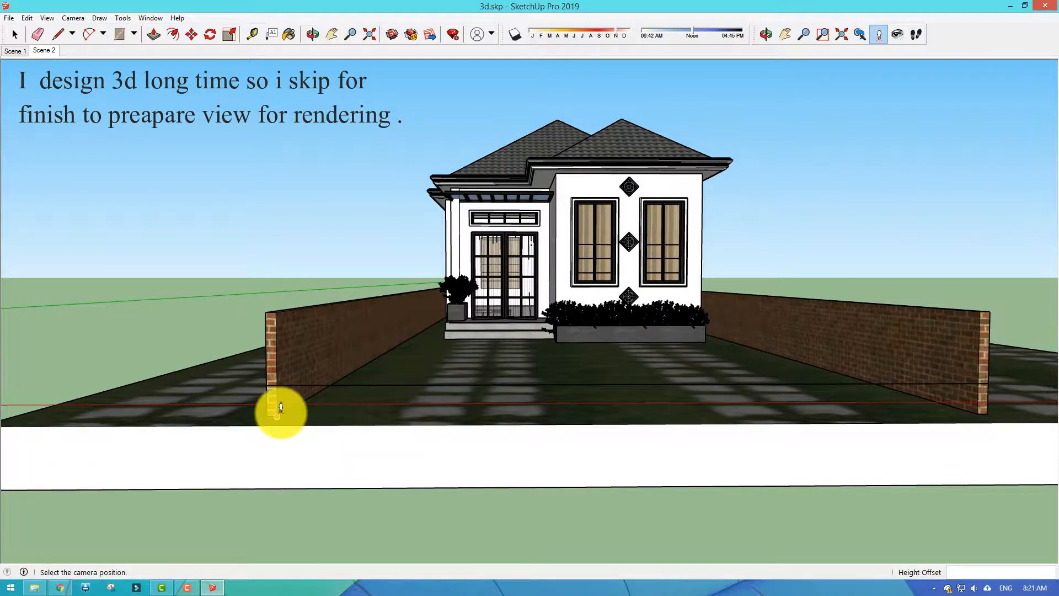
pyautogui.click(280, 408)
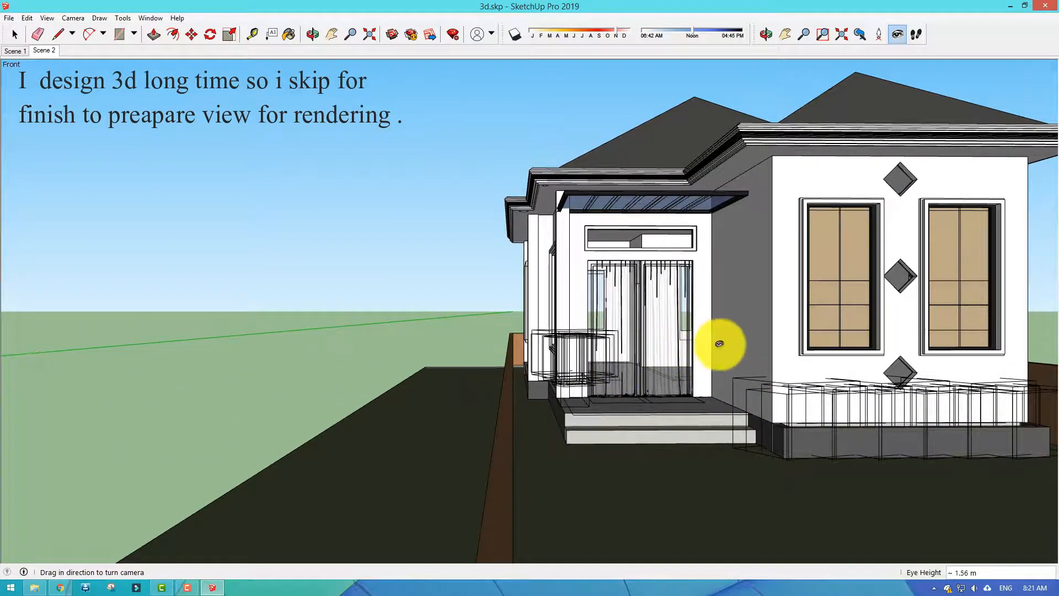
pyautogui.moveTo(719, 344); pyautogui.dragTo(502, 291)
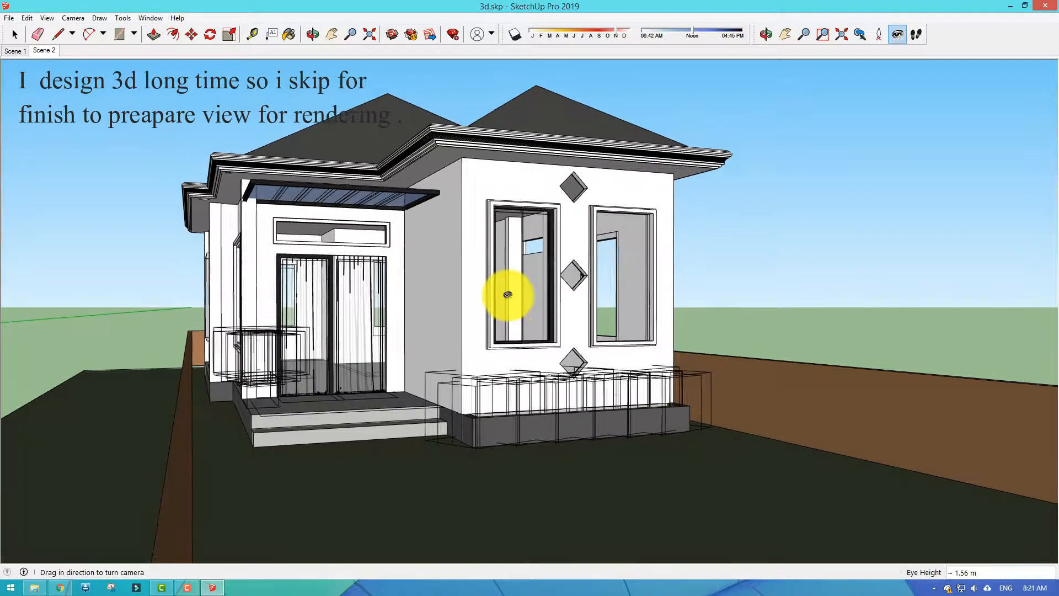
pyautogui.moveTo(504, 293); pyautogui.dragTo(508, 299)
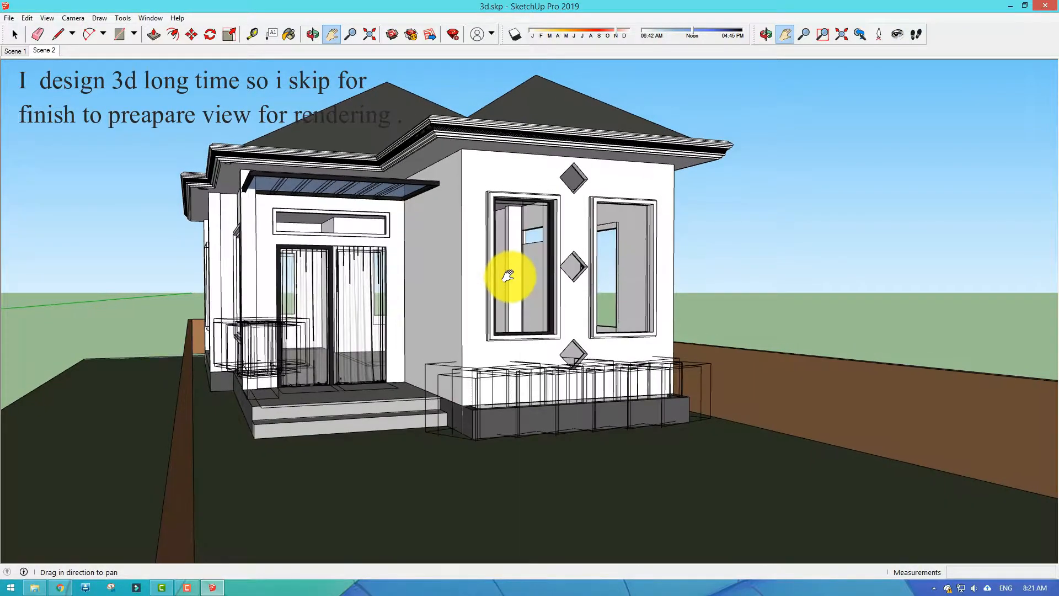
# Step: Fine-tune the angled view by panning until the camera's eye height is about 1.75 m
pyautogui.press('h')
pyautogui.moveTo(504, 276); pyautogui.dragTo(510, 287)
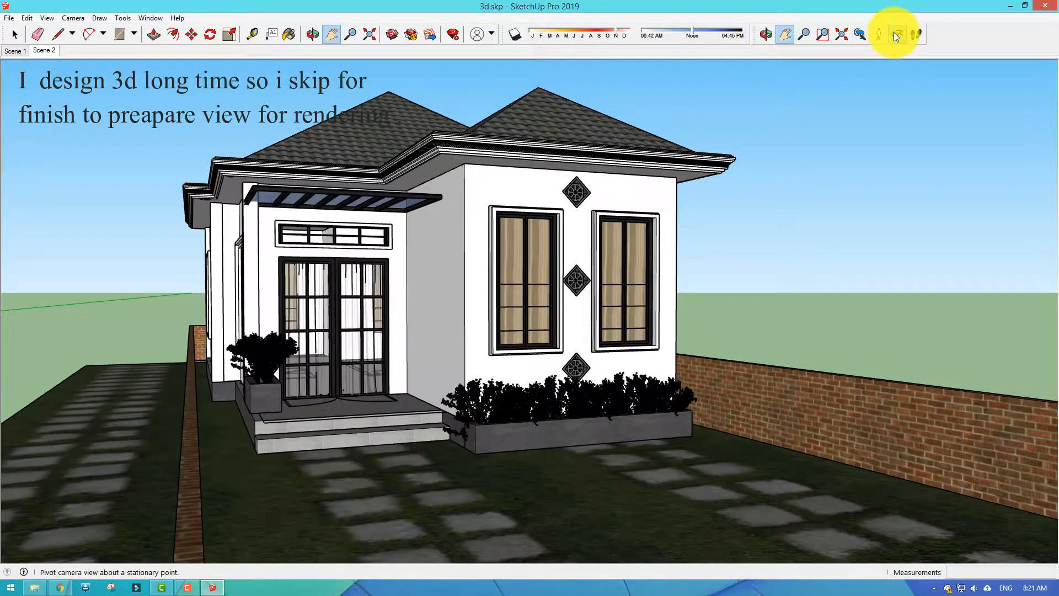
pyautogui.click(898, 34)
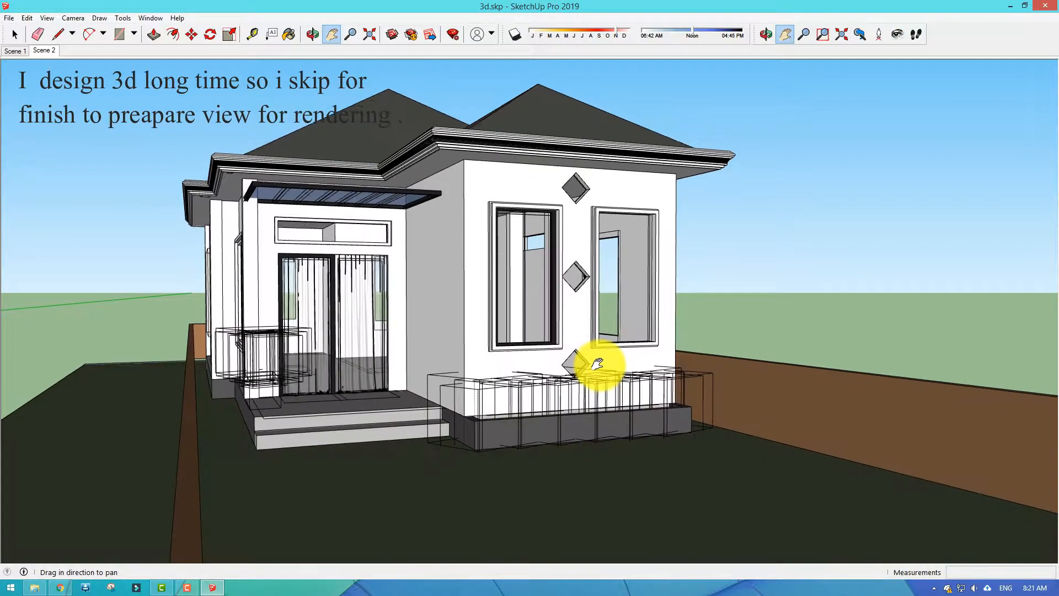
pyautogui.click(898, 34)
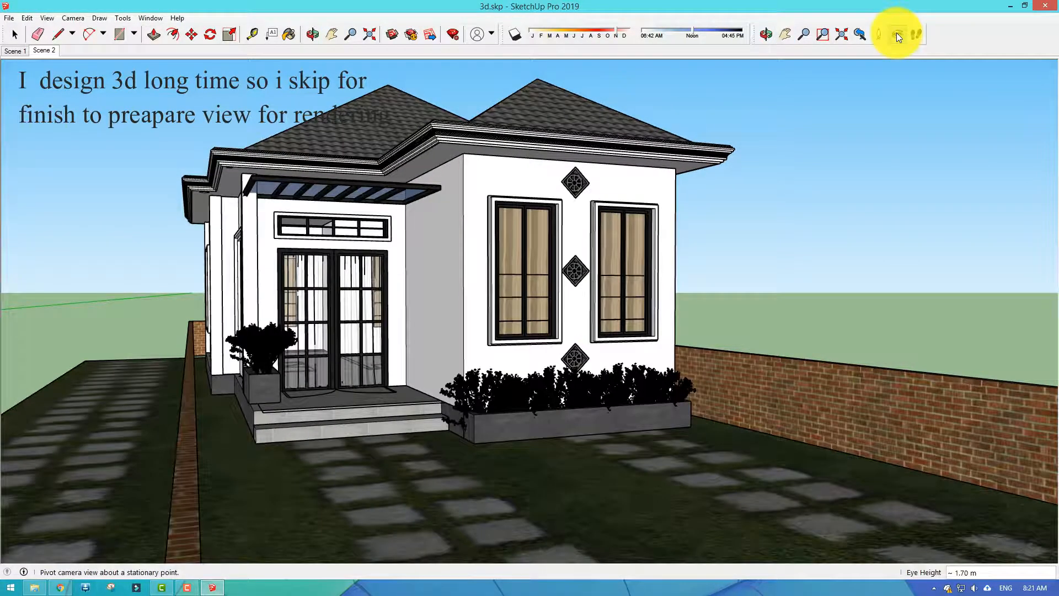
pyautogui.press('h')
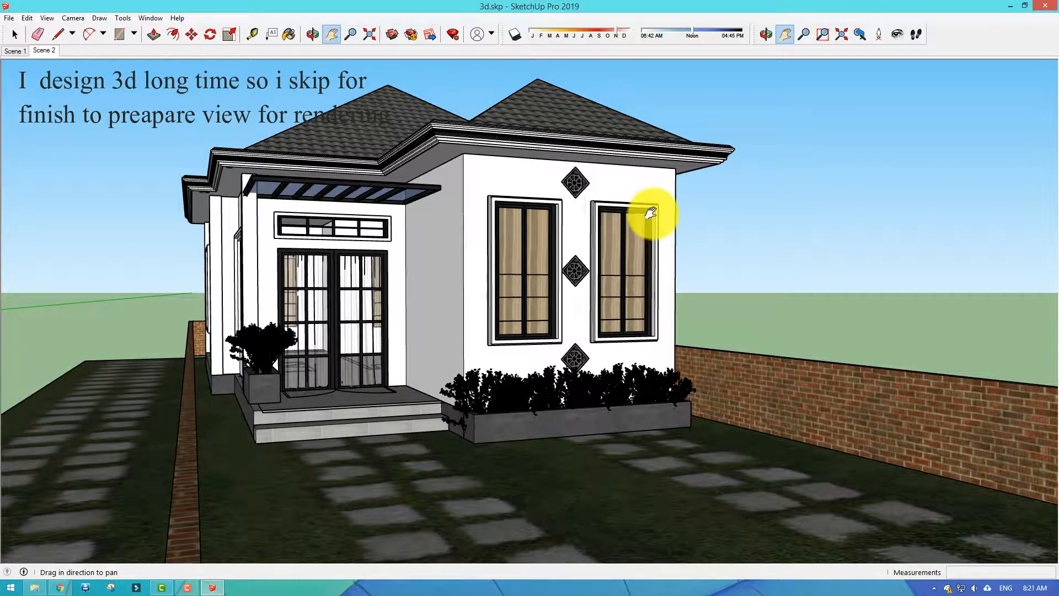
pyautogui.click(898, 34)
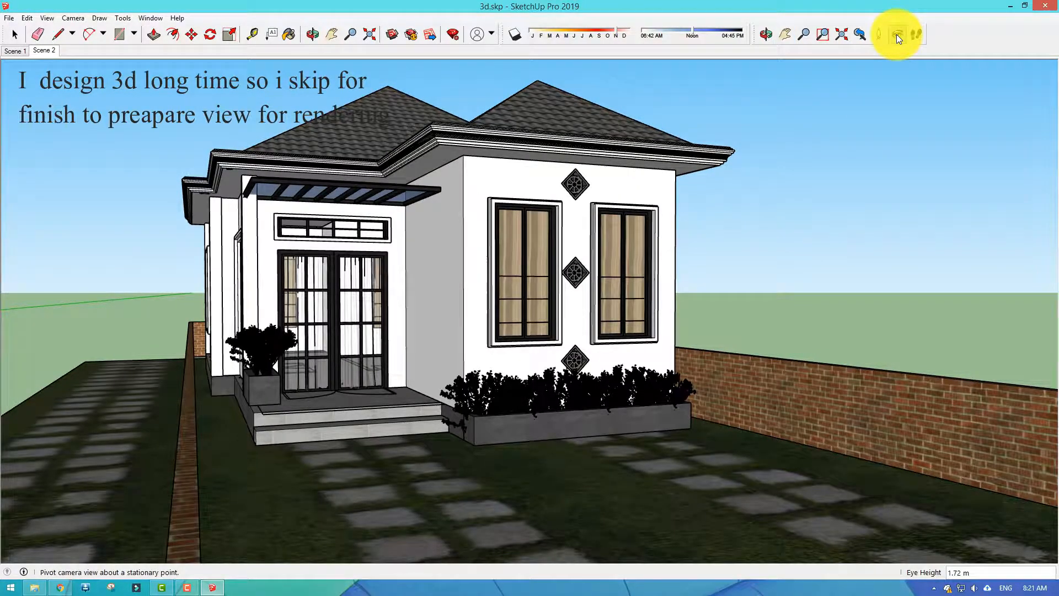
pyautogui.press('h')
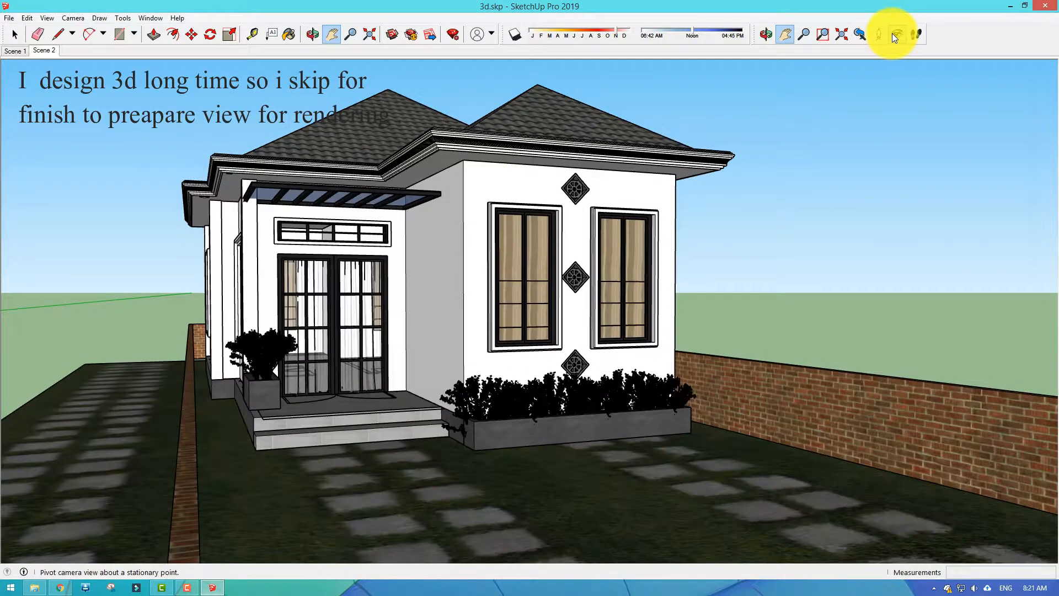
pyautogui.click(894, 35)
pyautogui.press('h')
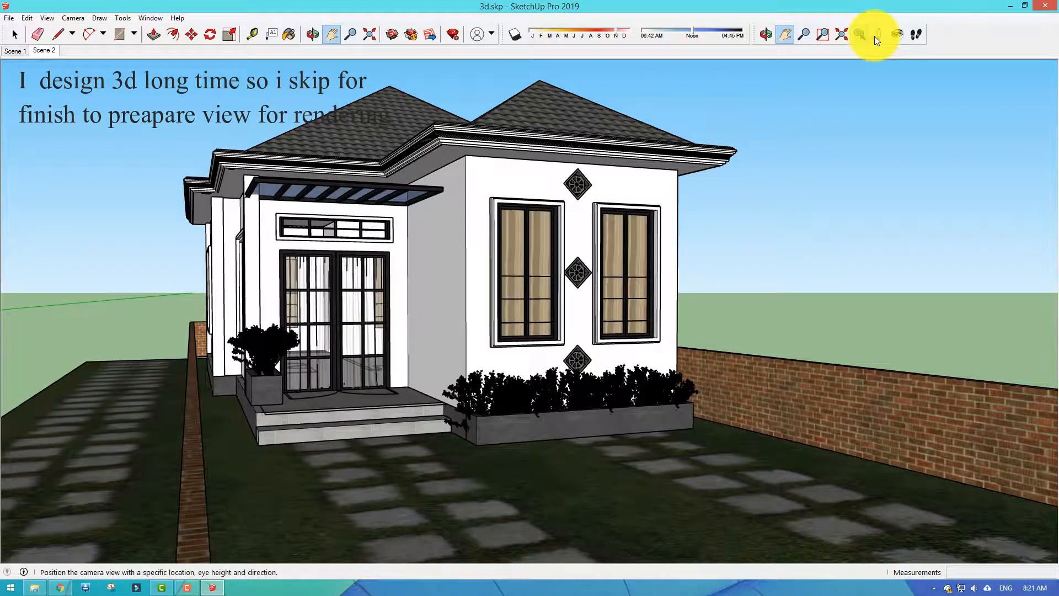
pyautogui.click(893, 34)
pyautogui.press('h')
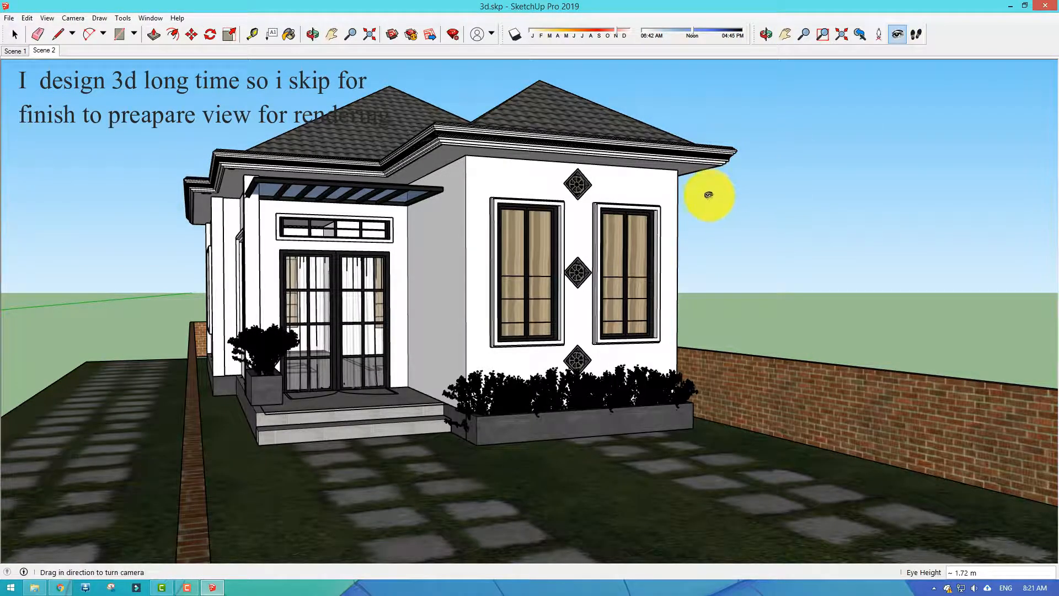
pyautogui.moveTo(691, 203); pyautogui.dragTo(778, 116)
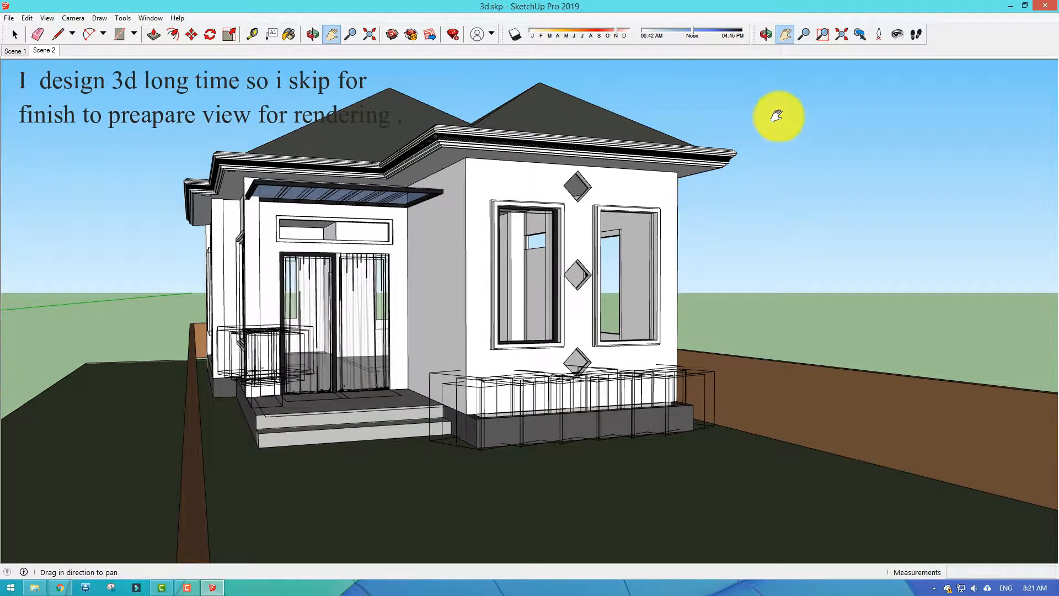
pyautogui.click(893, 37)
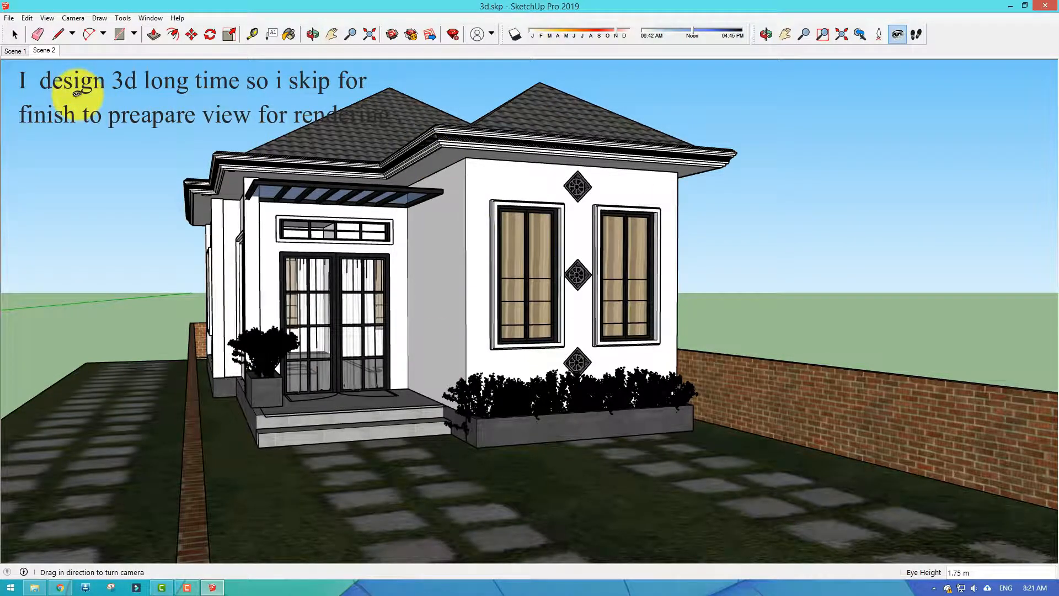
# Step: Add a new scene that stores the angled view of the house
pyautogui.rightClick(44, 51)
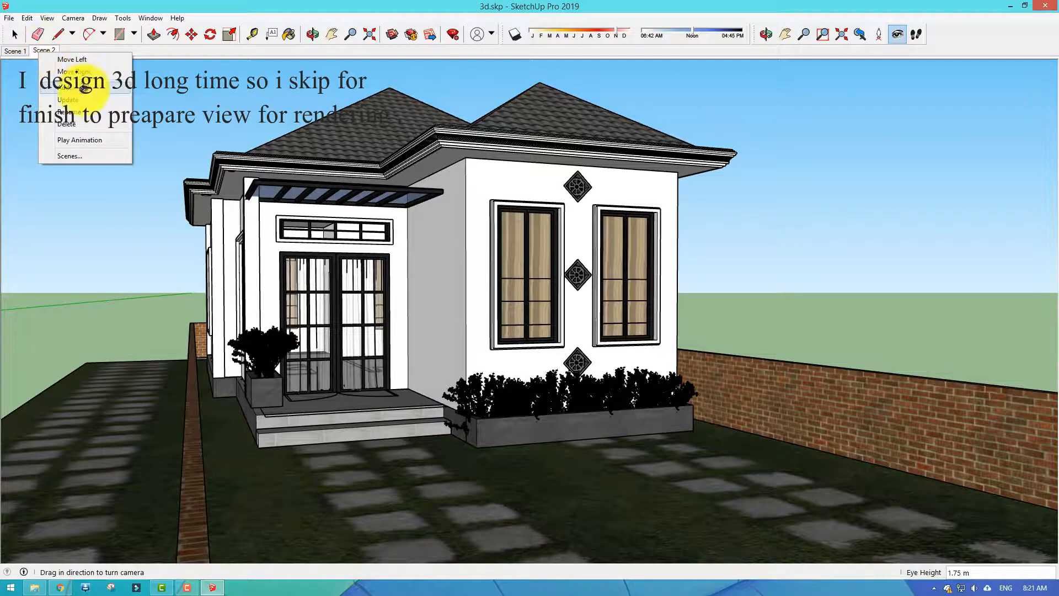
pyautogui.click(83, 86)
pyautogui.press('space')
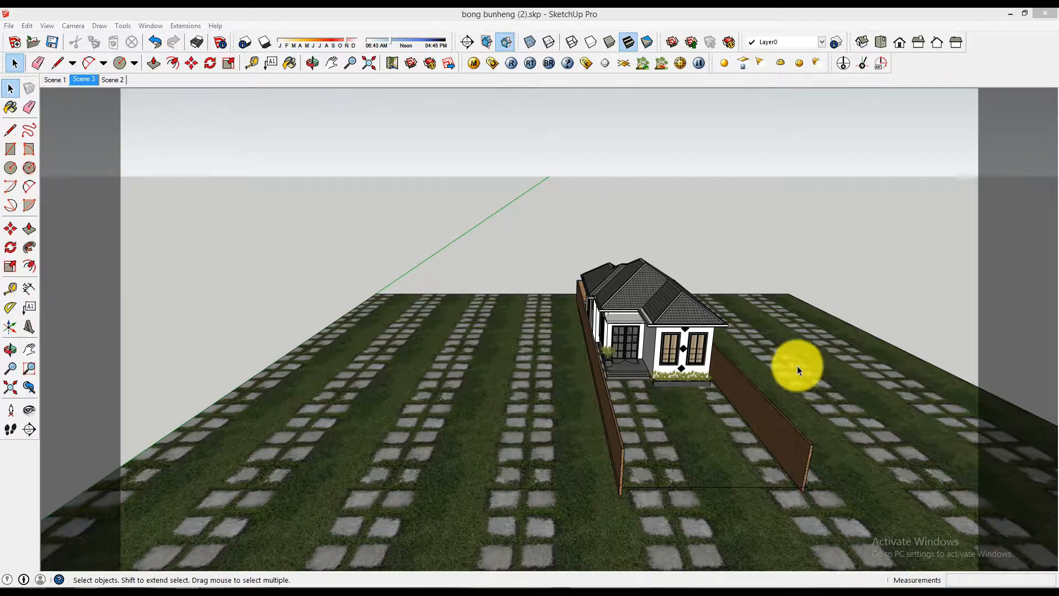
# Step: Unhide all hidden objects in the model containing the house and paved lawn
pyautogui.scroll(6, 719, 338)
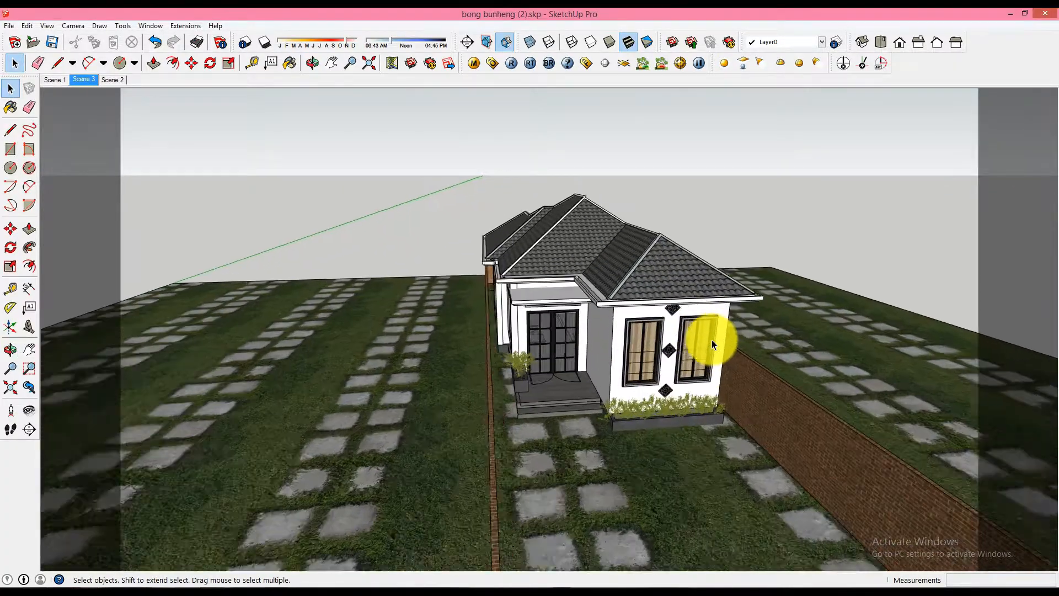
pyautogui.moveTo(712, 339); pyautogui.dragTo(518, 302, button='middle')
pyautogui.press('space')
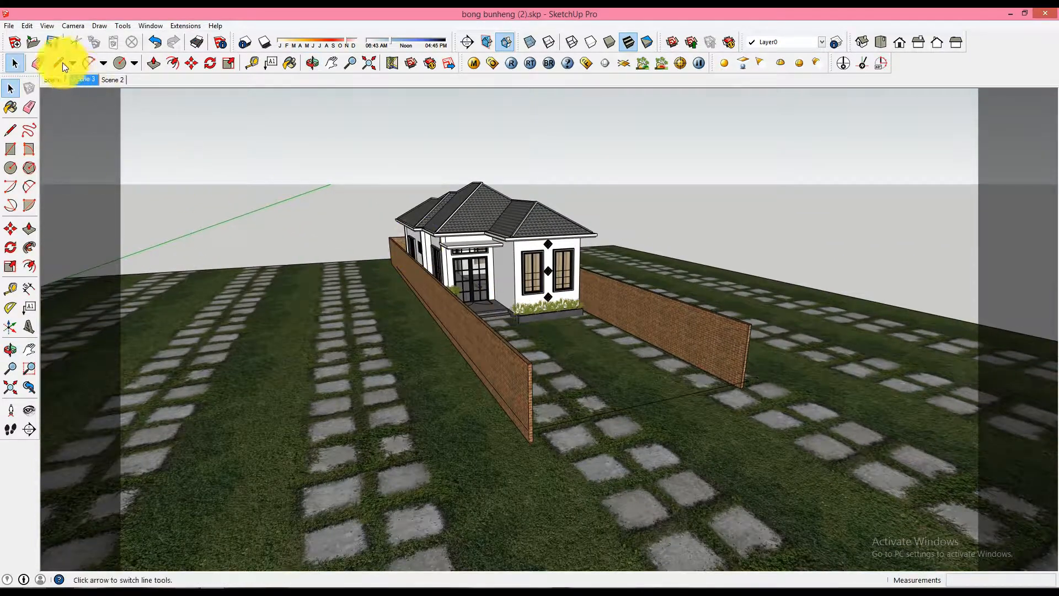
pyautogui.click(26, 26)
pyautogui.moveTo(82, 183)
pyautogui.click(214, 204)
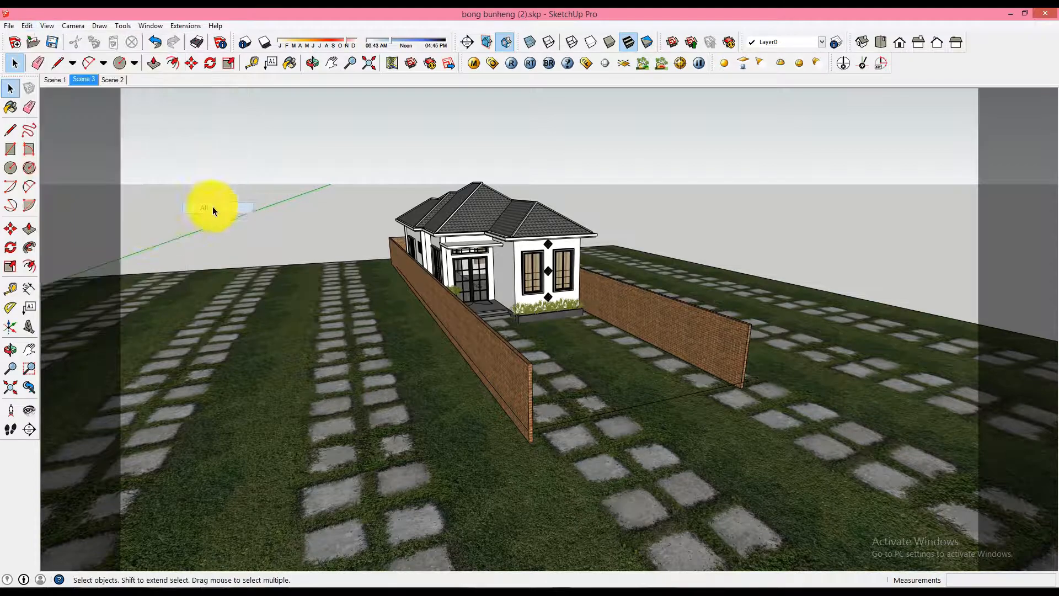
# Step: Inspect the palm trees around the house and boundary walls from several sides and in the Scene 1 view
pyautogui.moveTo(605, 320); pyautogui.dragTo(381, 319, button='middle')
pyautogui.scroll(-6, 342, 312)
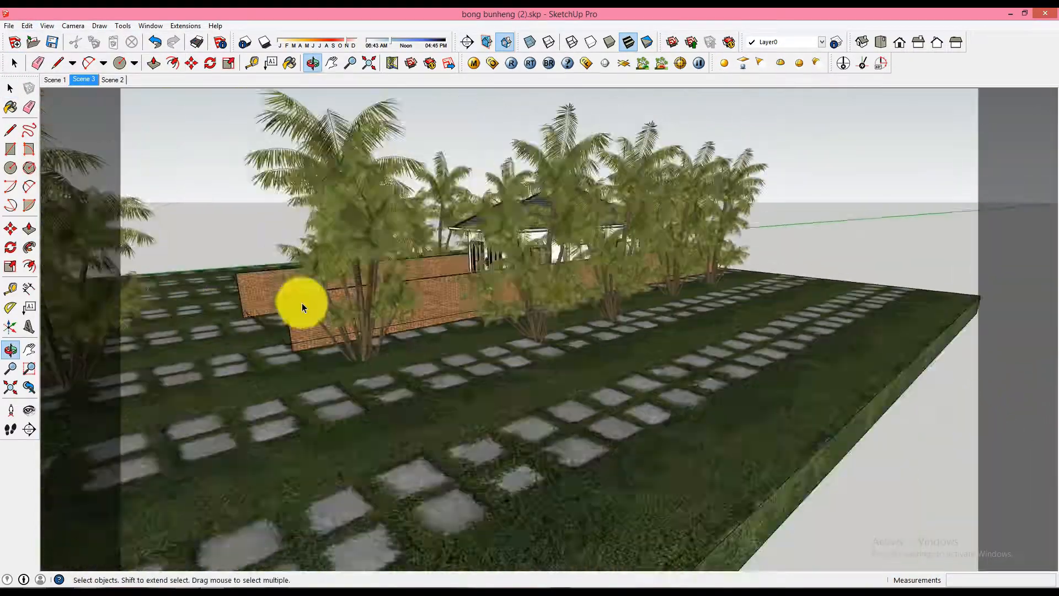
pyautogui.moveTo(302, 303); pyautogui.dragTo(434, 287, button='middle')
pyautogui.click(434, 287)
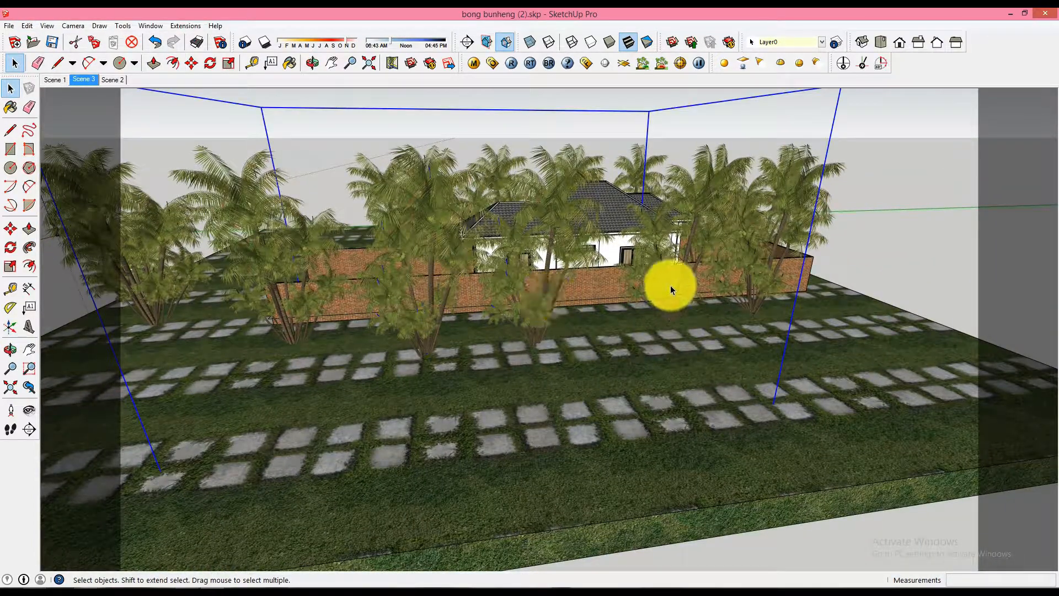
pyautogui.moveTo(763, 312); pyautogui.dragTo(383, 296, button='middle')
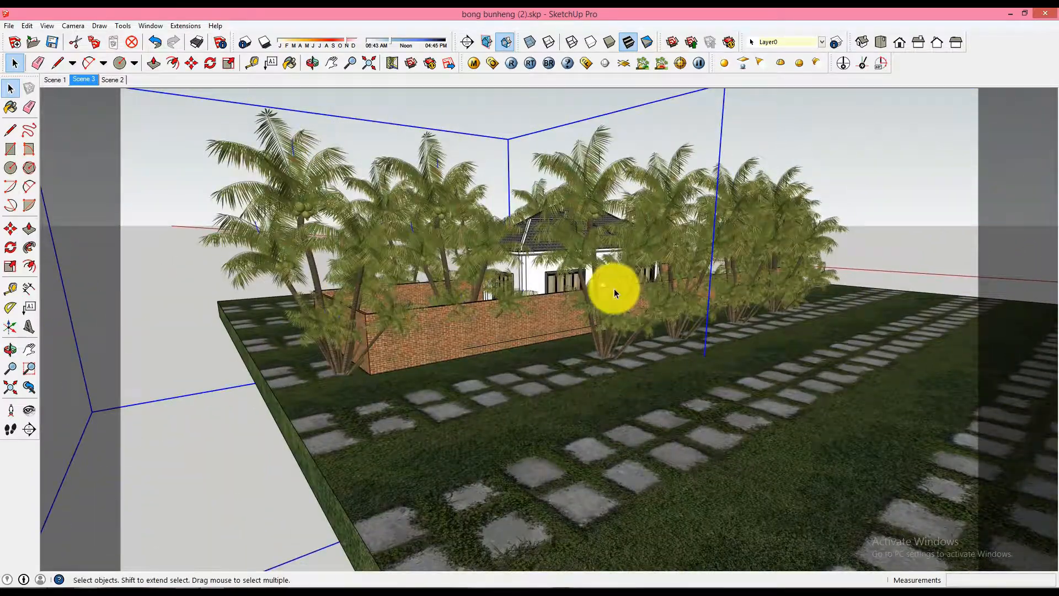
pyautogui.press('o')
pyautogui.press('space')
pyautogui.moveTo(657, 328); pyautogui.dragTo(442, 331, button='middle')
pyautogui.click(49, 81)
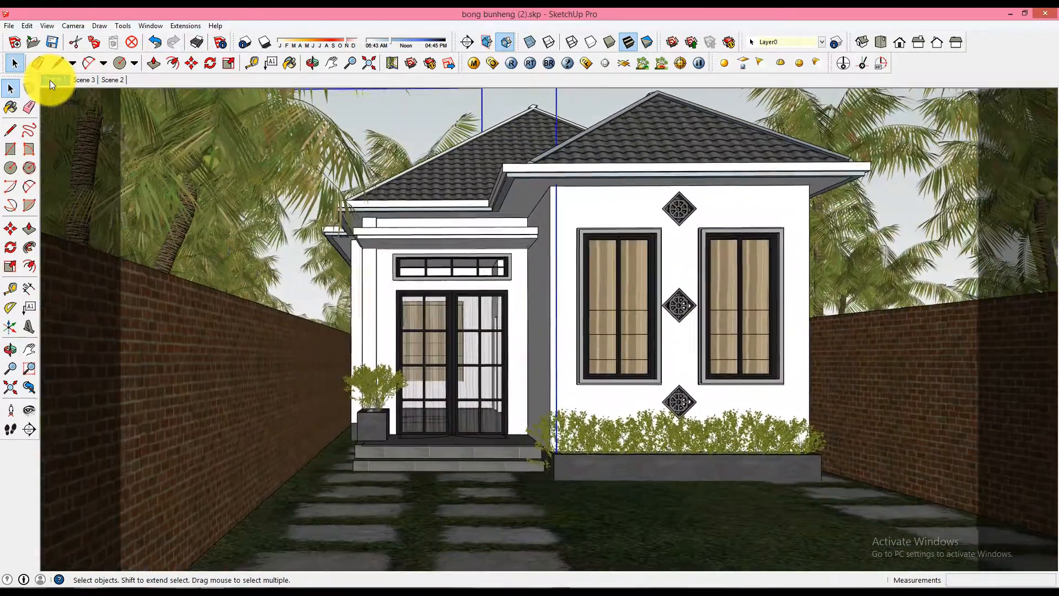
# Step: Unhide all hidden objects in the Scene 3 view and update Scene 3 so it keeps the palm trees shown
pyautogui.click(89, 81)
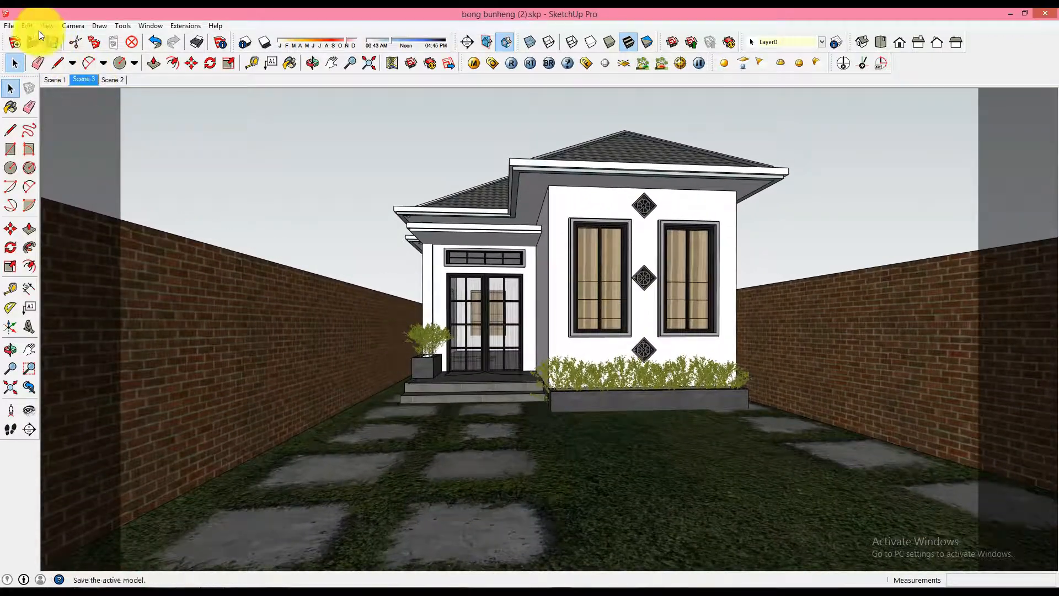
pyautogui.click(31, 25)
pyautogui.moveTo(93, 182)
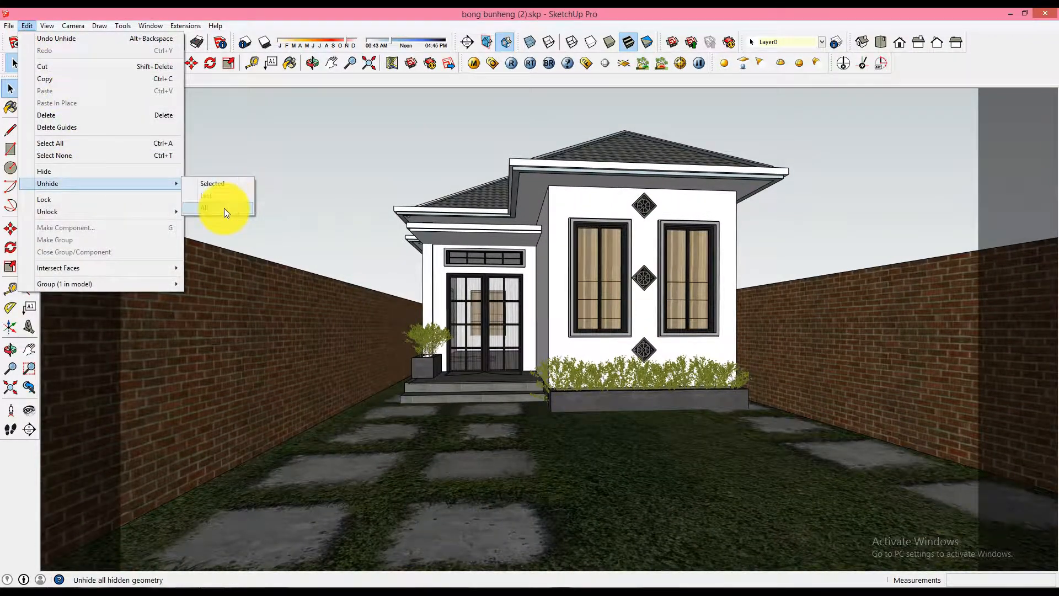
pyautogui.click(224, 208)
pyautogui.rightClick(84, 76)
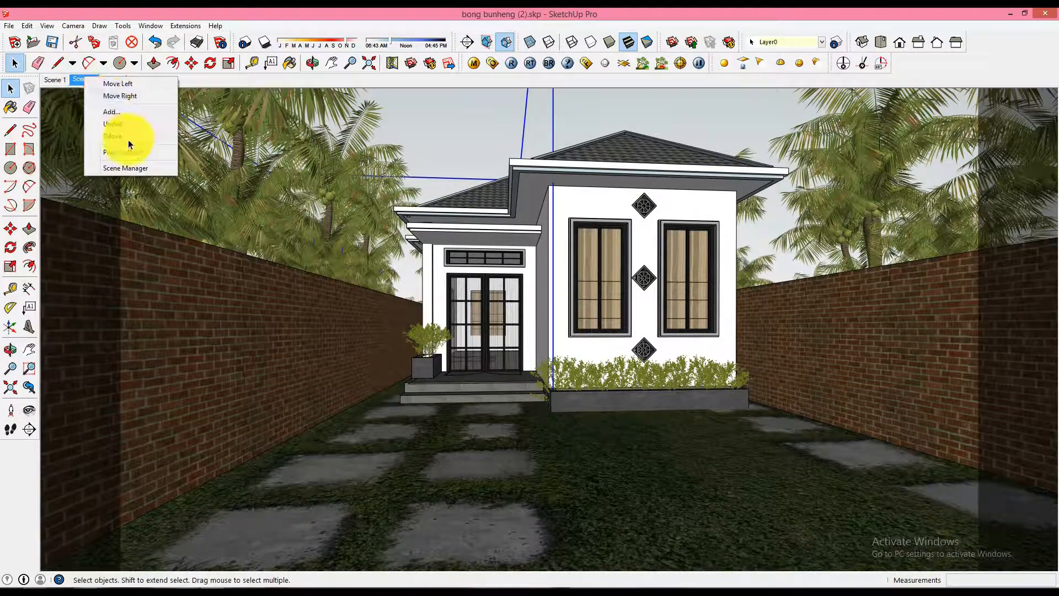
pyautogui.click(129, 124)
# Step: Reposition the Scene 2 camera at eye level beside the right-hand boundary wall, facing the house front, and update Scene 2
pyautogui.click(118, 81)
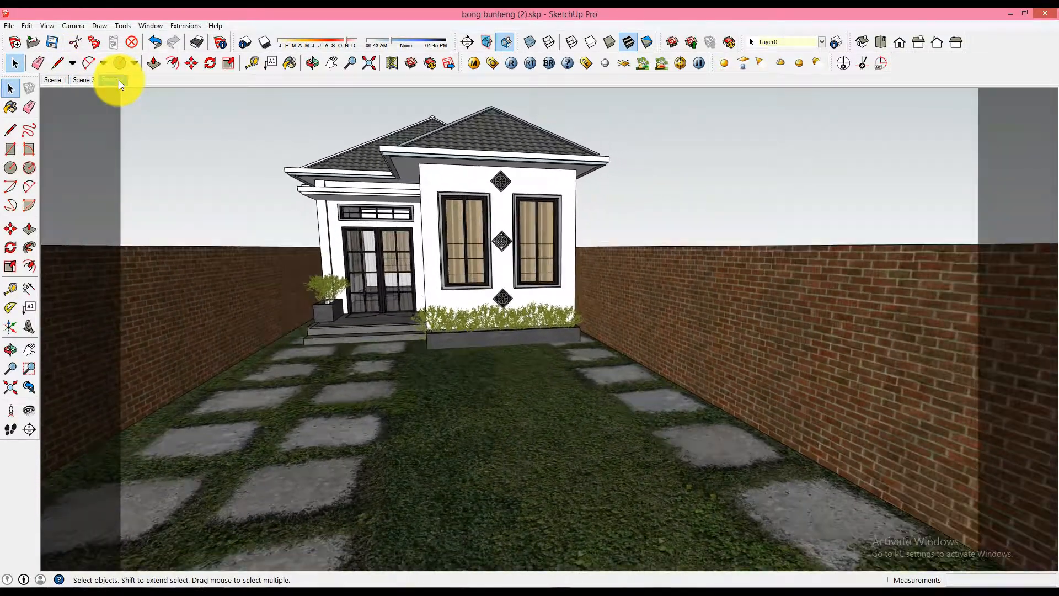
pyautogui.click(350, 63)
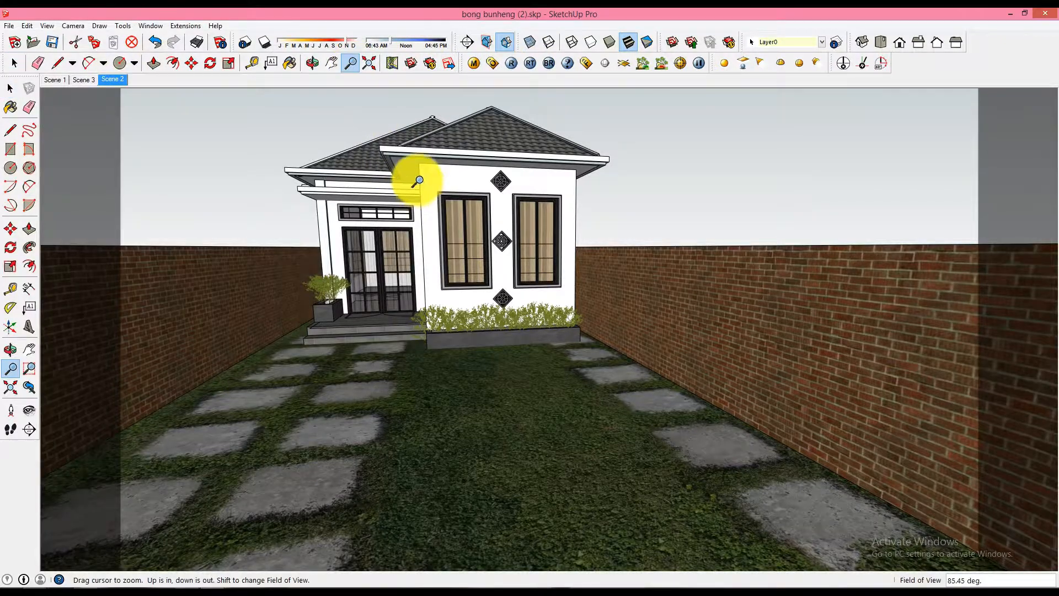
pyautogui.moveTo(414, 174); pyautogui.dragTo(488, 186)
pyautogui.press('h')
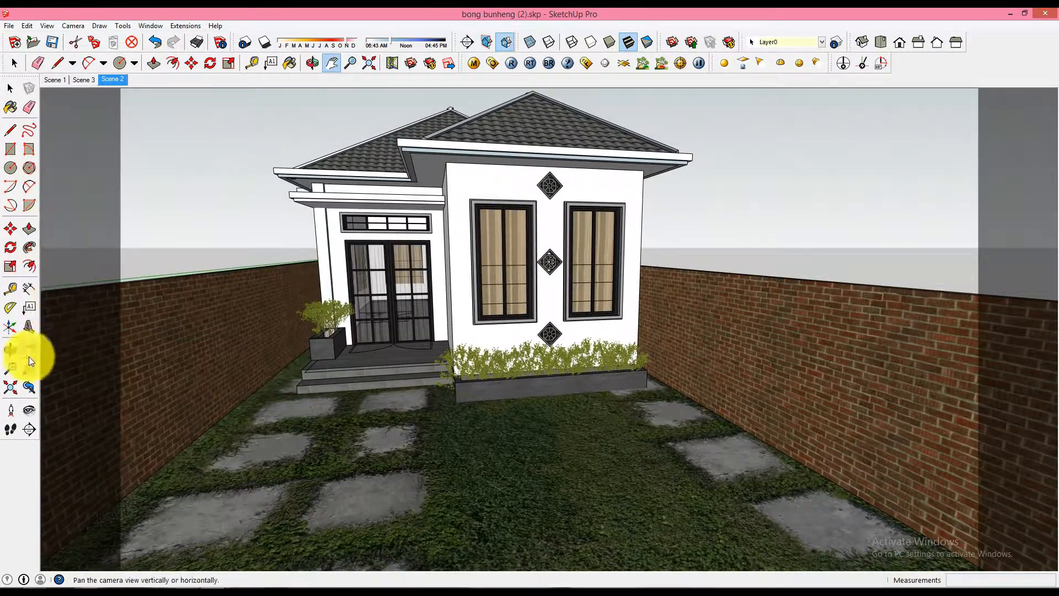
pyautogui.click(11, 410)
pyautogui.click(492, 342)
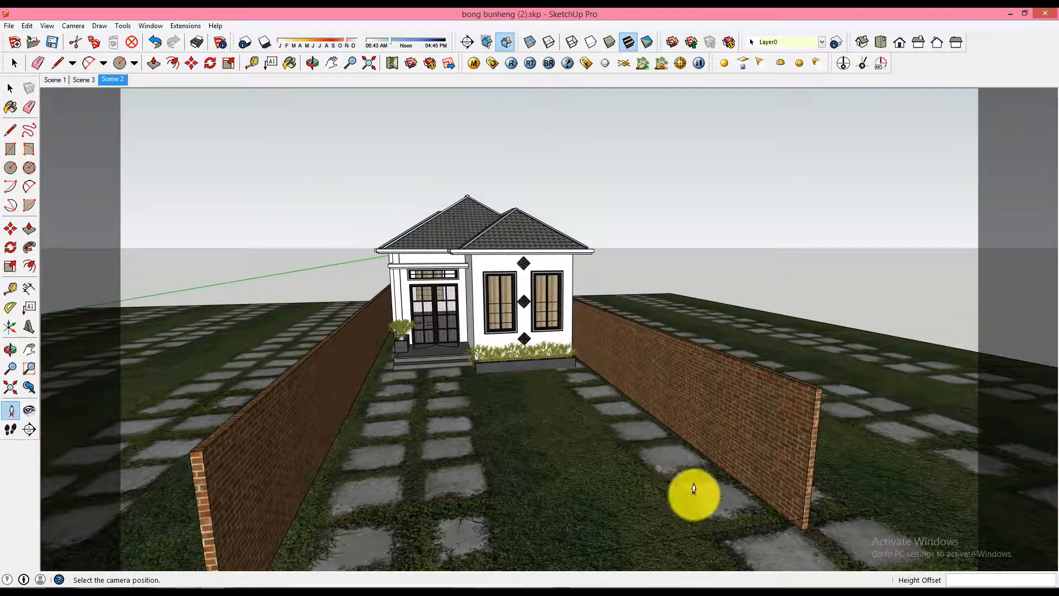
pyautogui.click(720, 501)
pyautogui.moveTo(513, 378); pyautogui.dragTo(383, 291)
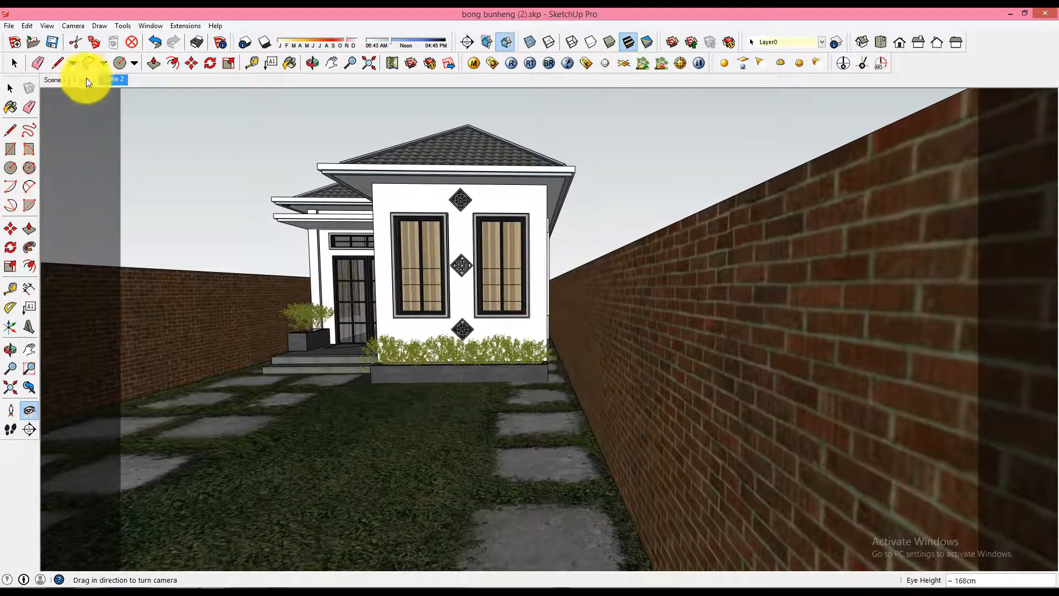
pyautogui.rightClick(111, 79)
pyautogui.click(139, 122)
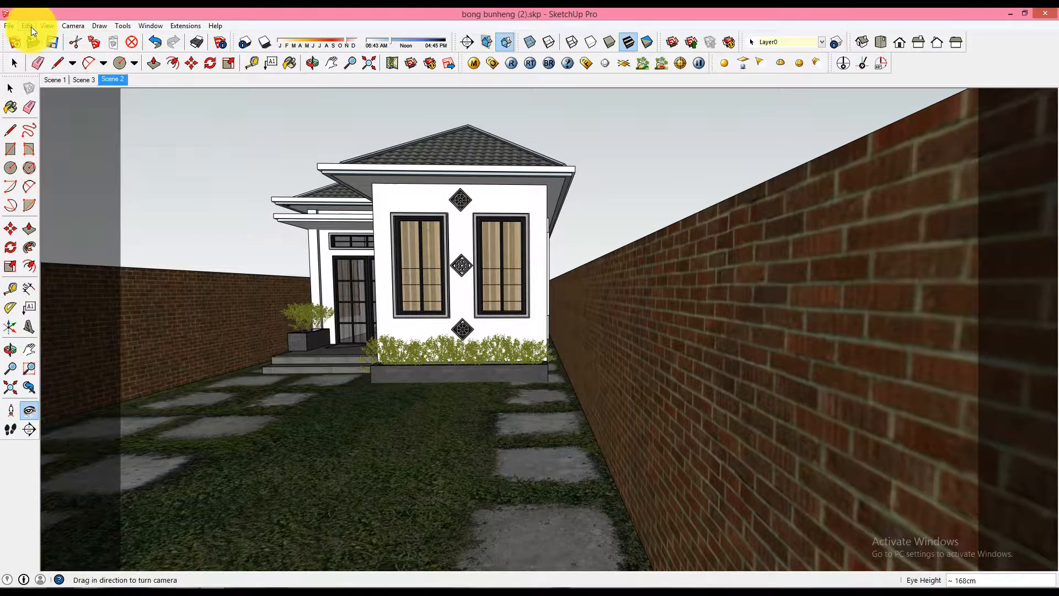
# Step: Unhide all hidden objects in the Scene 2 view, update Scene 2 to keep the palm trees shown, and clear the selection
pyautogui.click(47, 25)
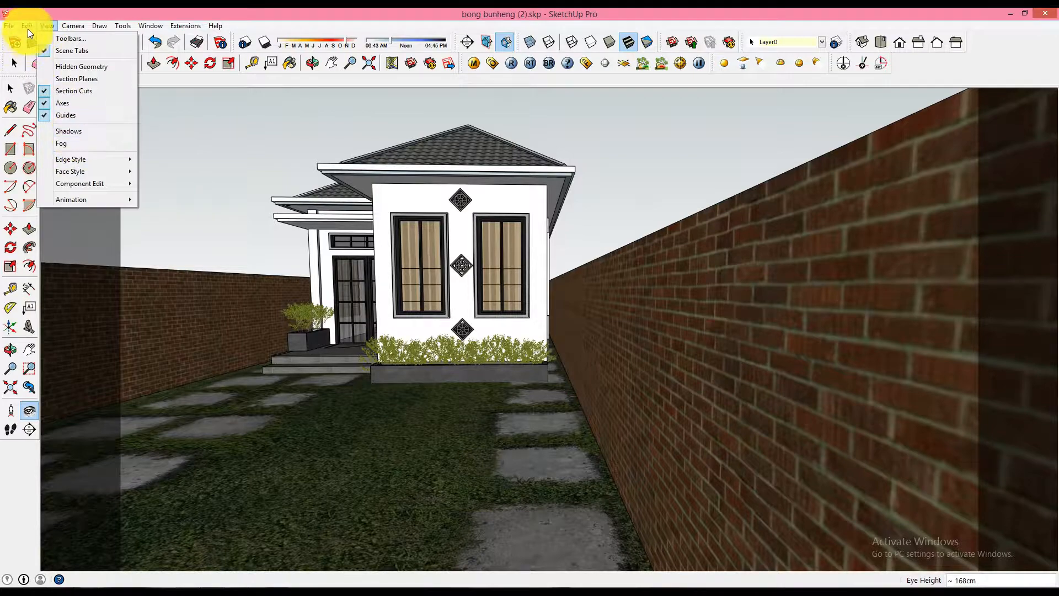
pyautogui.moveTo(28, 28)
pyautogui.moveTo(67, 184)
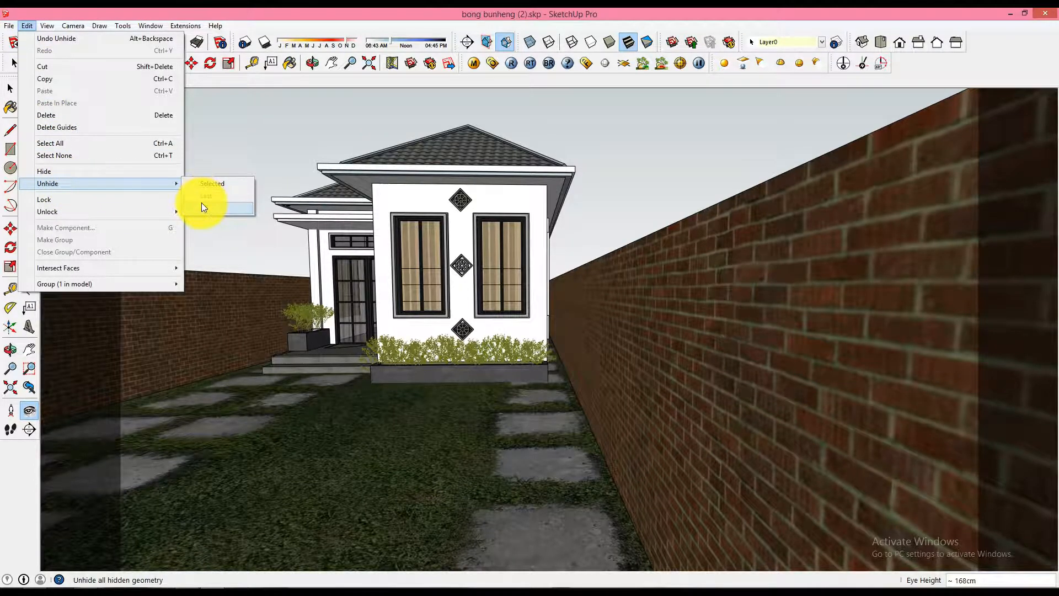
pyautogui.click(202, 208)
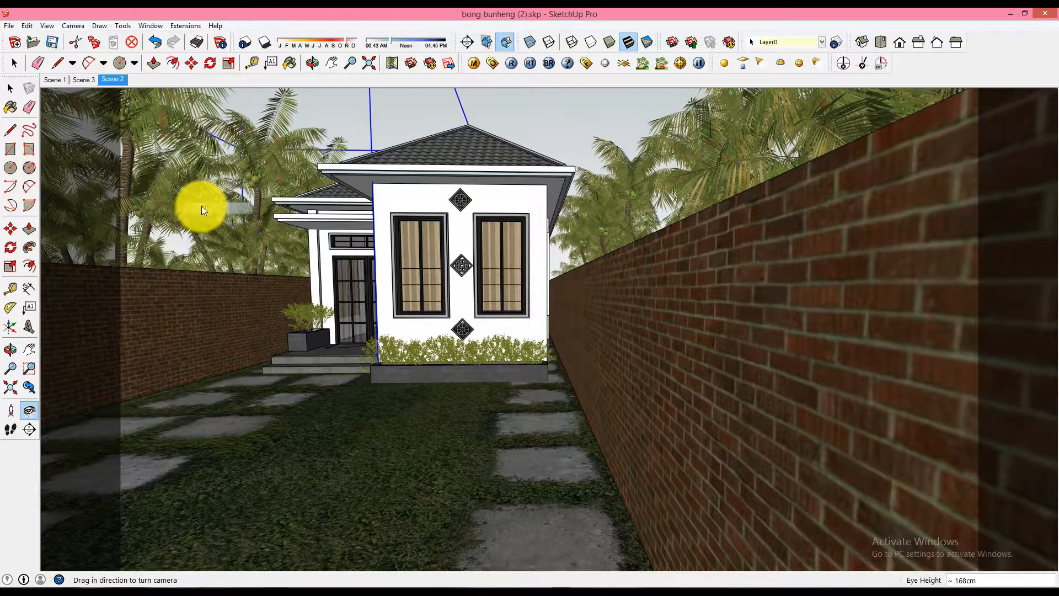
pyautogui.rightClick(107, 81)
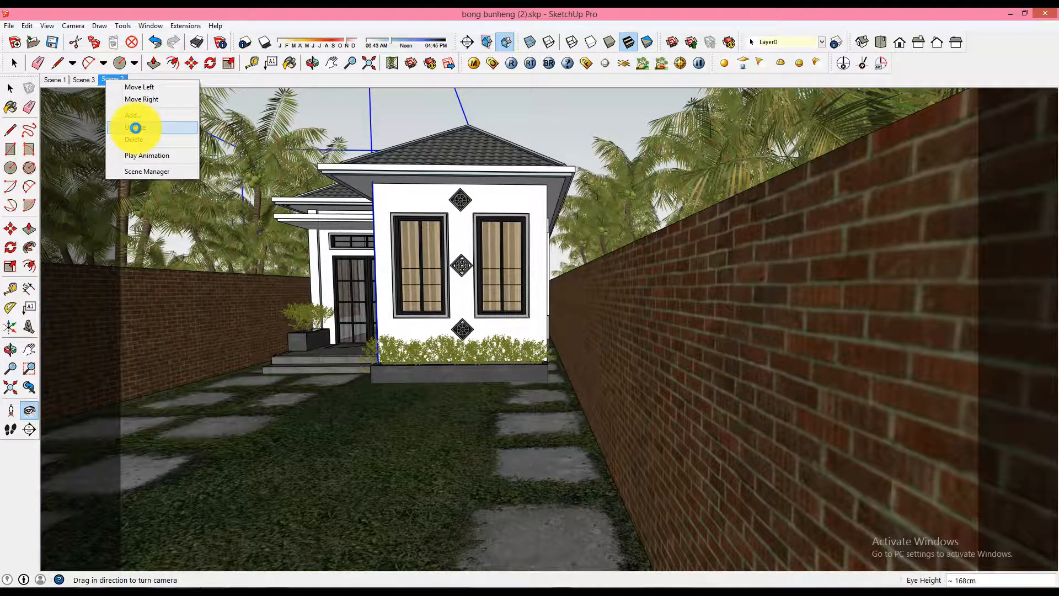
pyautogui.click(135, 127)
pyautogui.press('space')
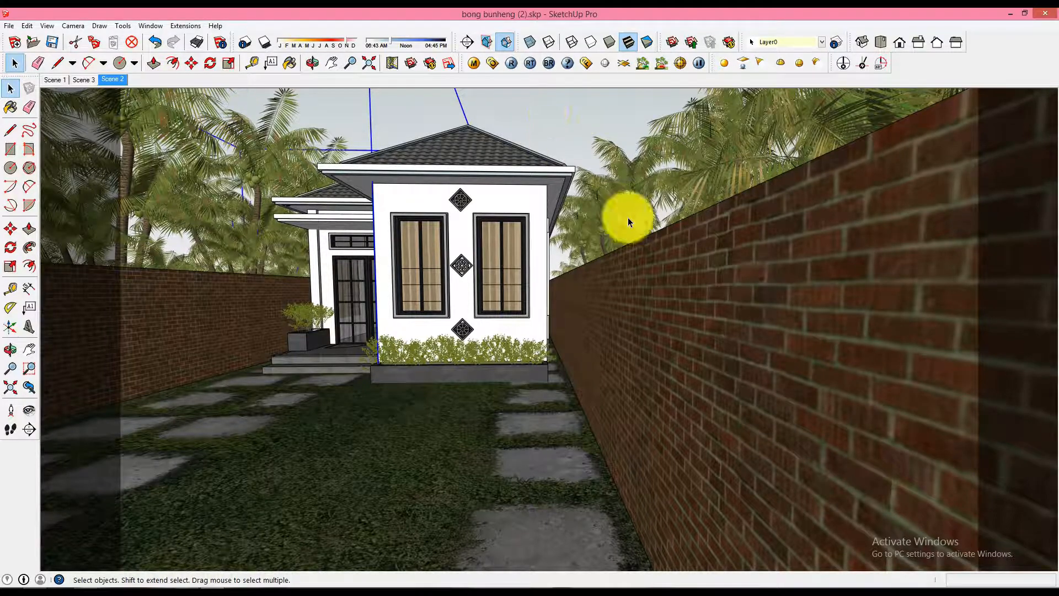
pyautogui.click(578, 132)
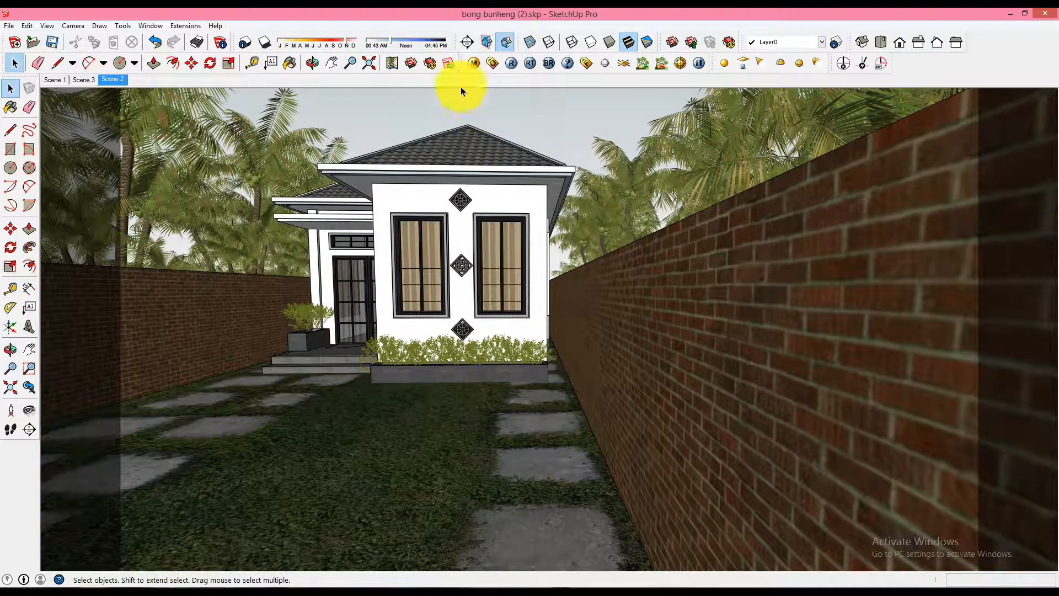
# Step: Sample the glass material VIDRIO TRANSLUCIDO from the front window and open it in the V-Ray material editor
pyautogui.click(475, 64)
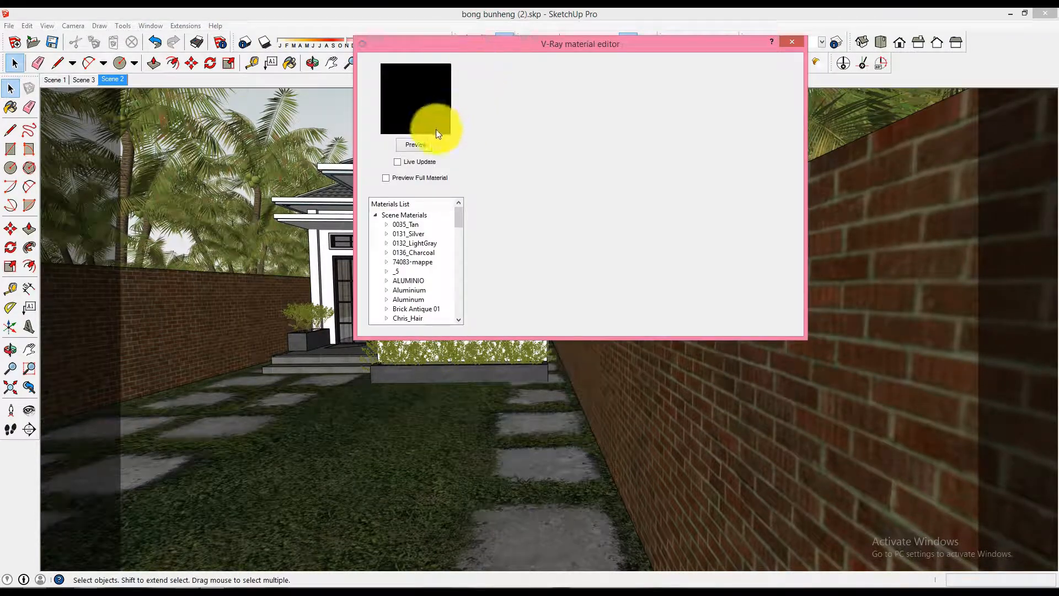
pyautogui.click(793, 41)
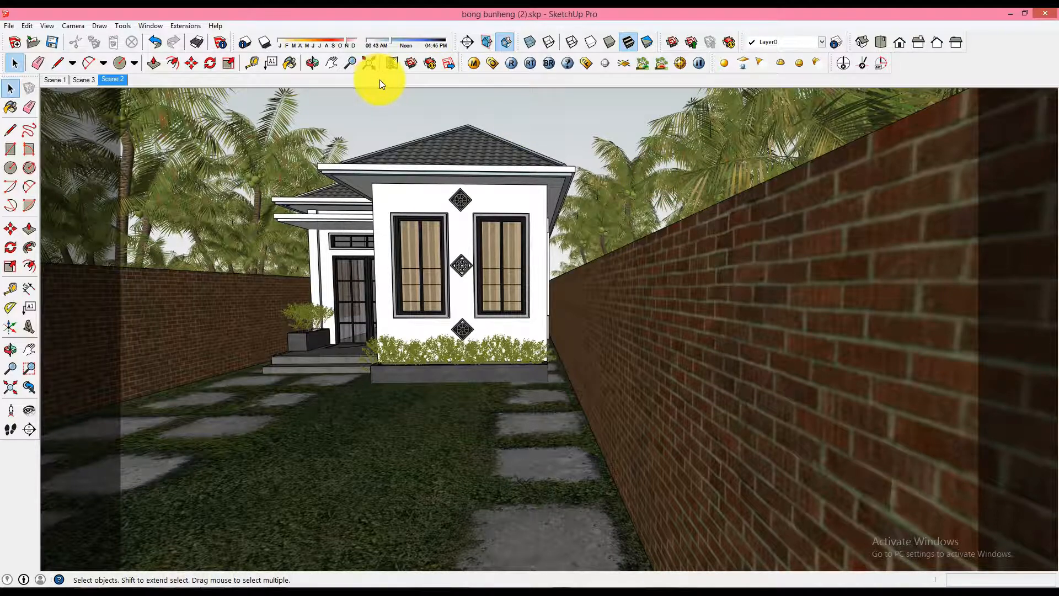
pyautogui.click(289, 63)
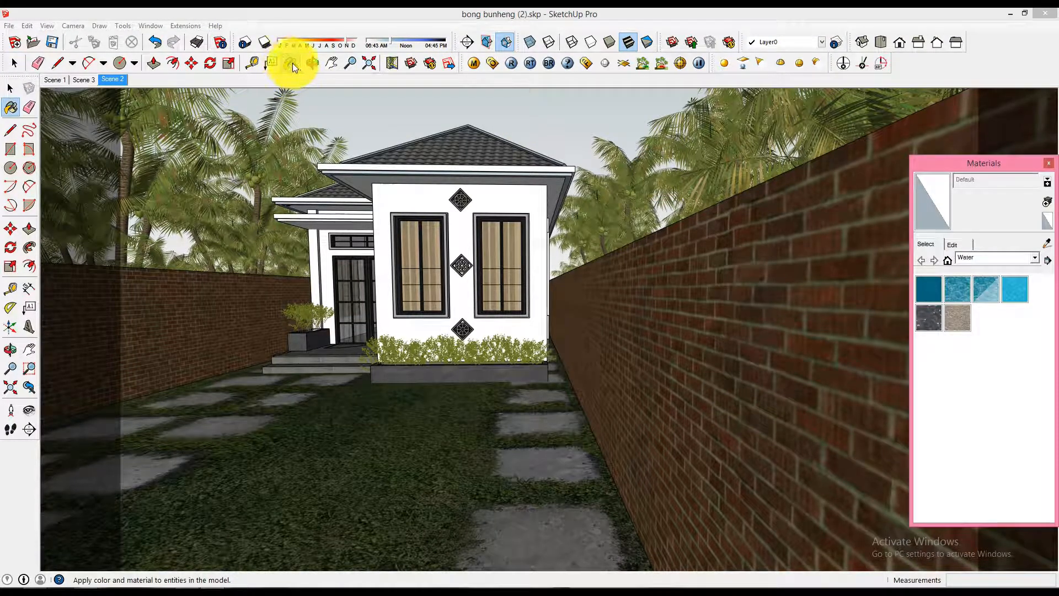
pyautogui.click(1042, 244)
pyautogui.click(518, 239)
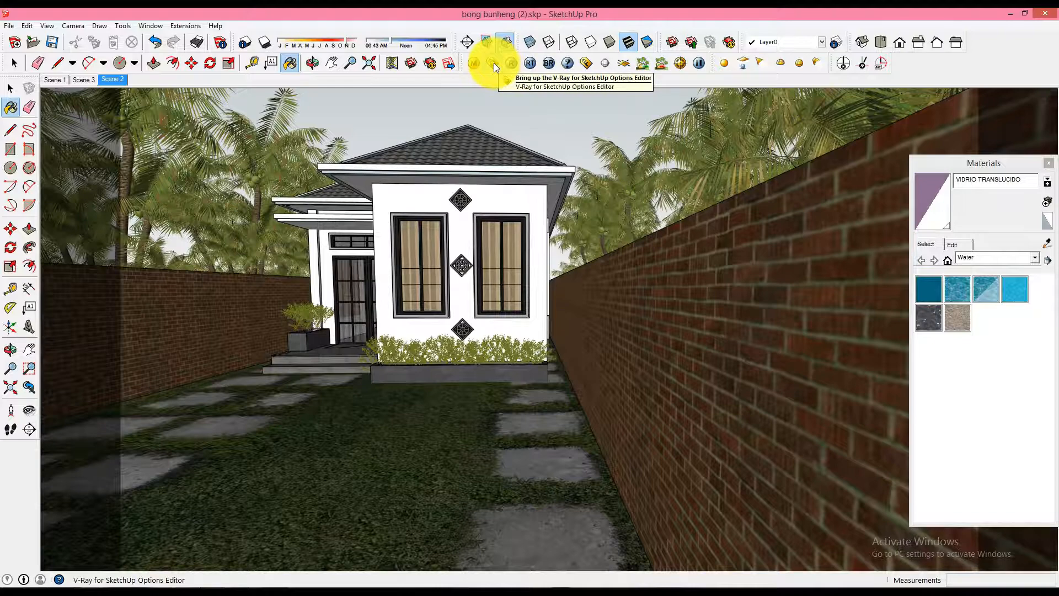
pyautogui.click(479, 63)
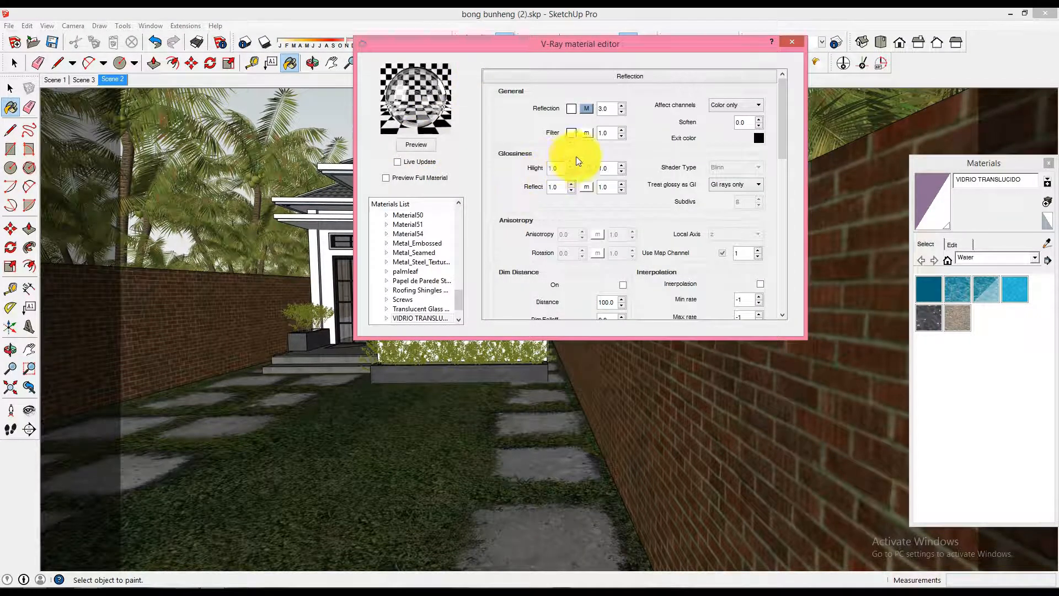
# Step: Collapse the Reflection, Diffuse, Options and Maps sections of the glass material in the V-Ray material editor
pyautogui.click(632, 77)
pyautogui.click(636, 93)
pyautogui.click(630, 106)
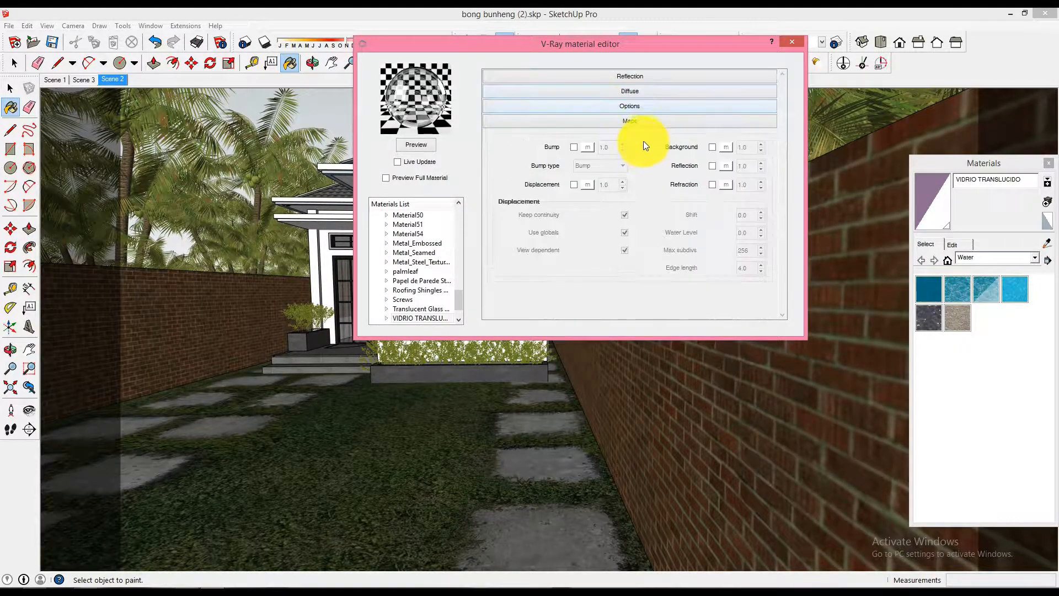
pyautogui.click(638, 121)
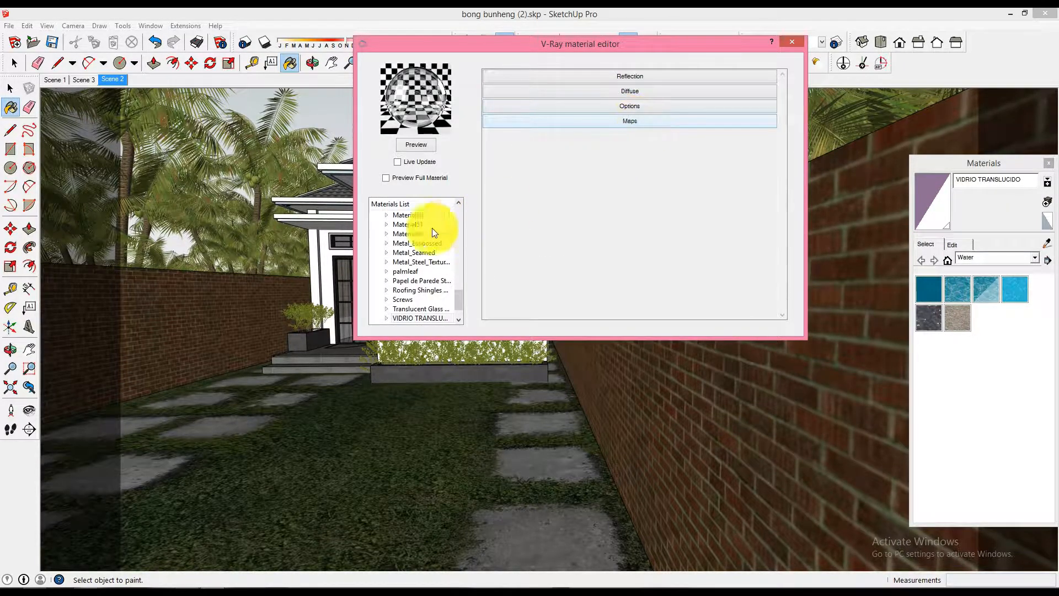
# Step: Expand the VIDRIO TRANSLUCIDO material, check the layer types it can be given, and select its Reflection layer
pyautogui.click(462, 319)
pyautogui.click(461, 319)
pyautogui.click(388, 299)
pyautogui.scroll(-1, 452, 297)
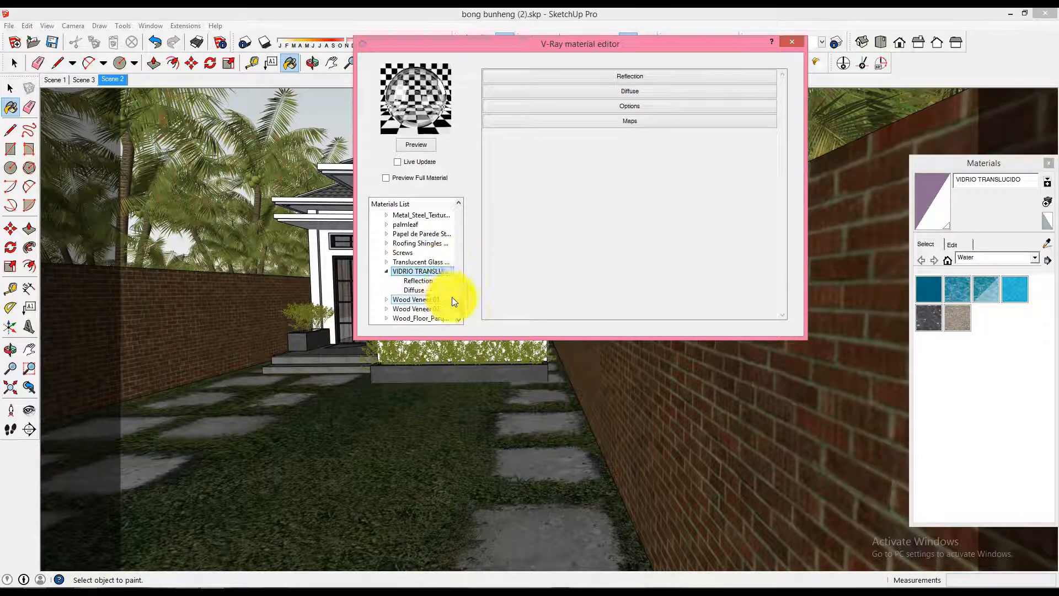
pyautogui.rightClick(432, 271)
pyautogui.moveTo(469, 278)
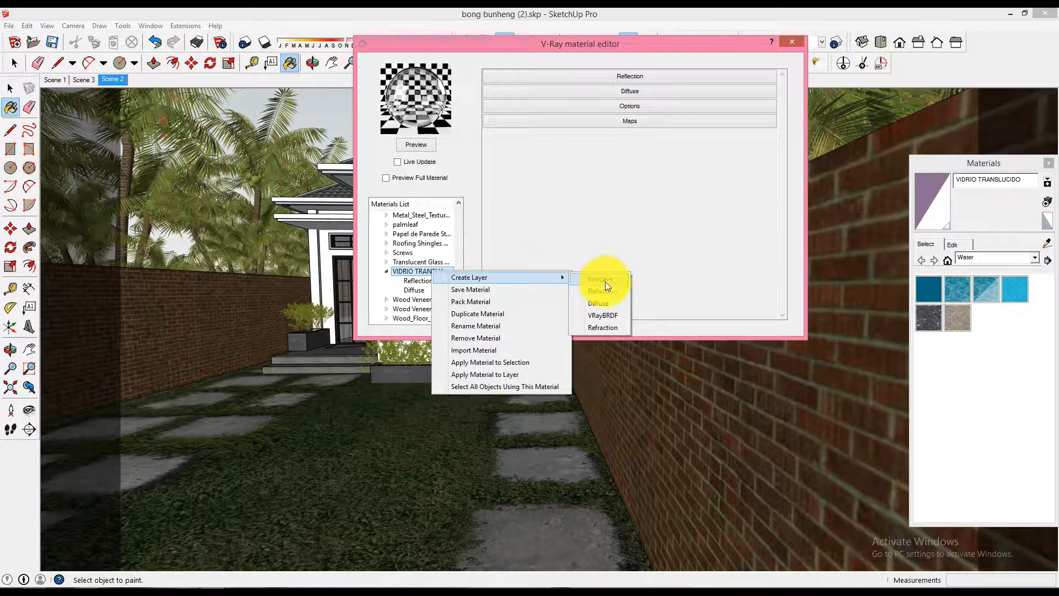
pyautogui.click(419, 276)
pyautogui.click(423, 280)
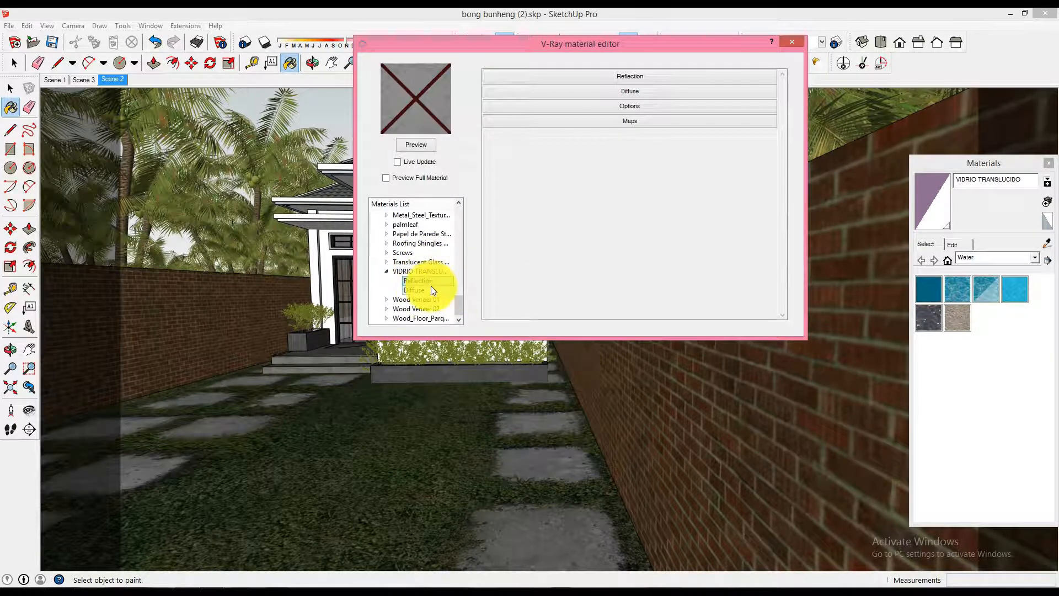
# Step: Review the glass material's reflection settings, render its preview, and close the V-Ray material editor
pyautogui.click(633, 74)
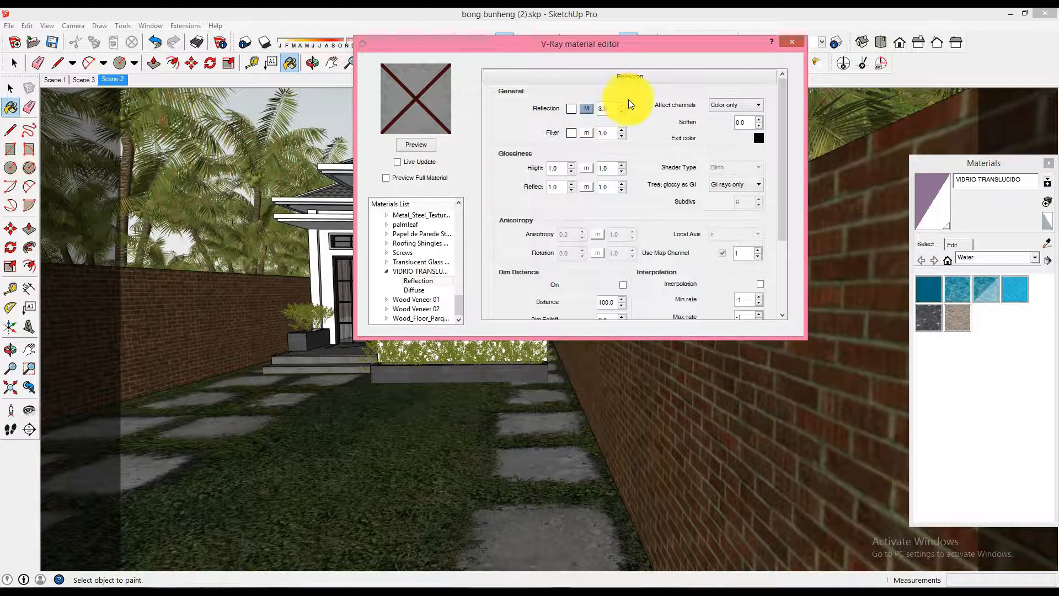
pyautogui.click(417, 145)
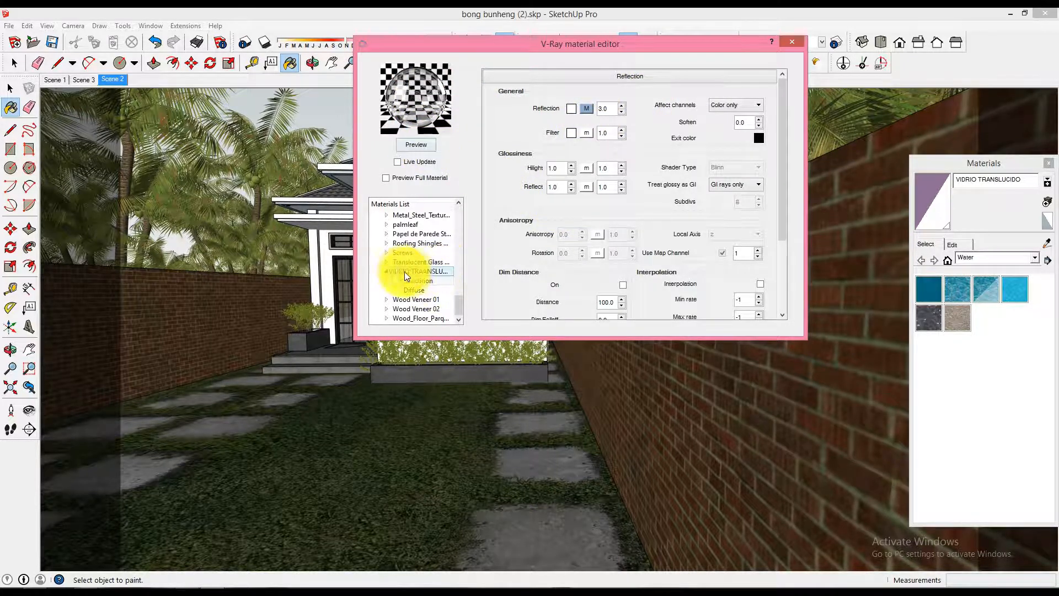
pyautogui.click(388, 272)
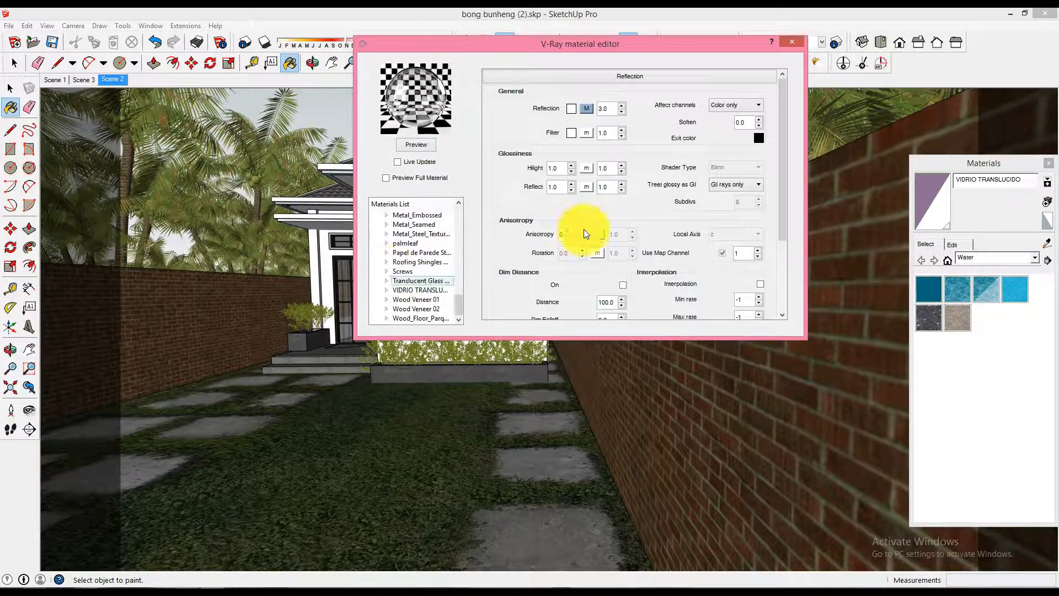
pyautogui.click(766, 78)
pyautogui.click(791, 43)
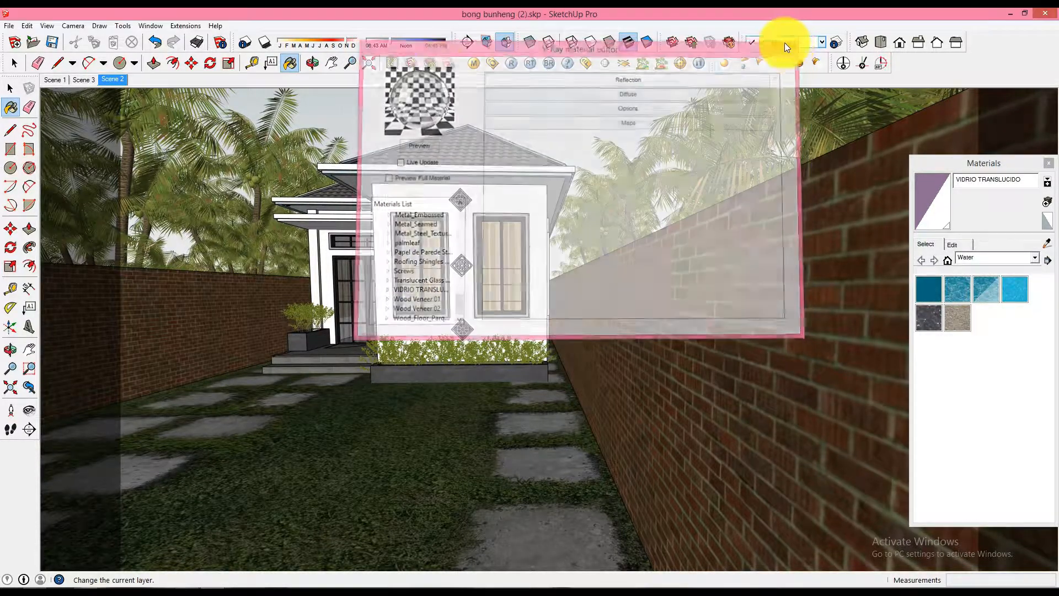
# Step: Examine the System and physical camera settings in the V-Ray option editor
pyautogui.click(496, 64)
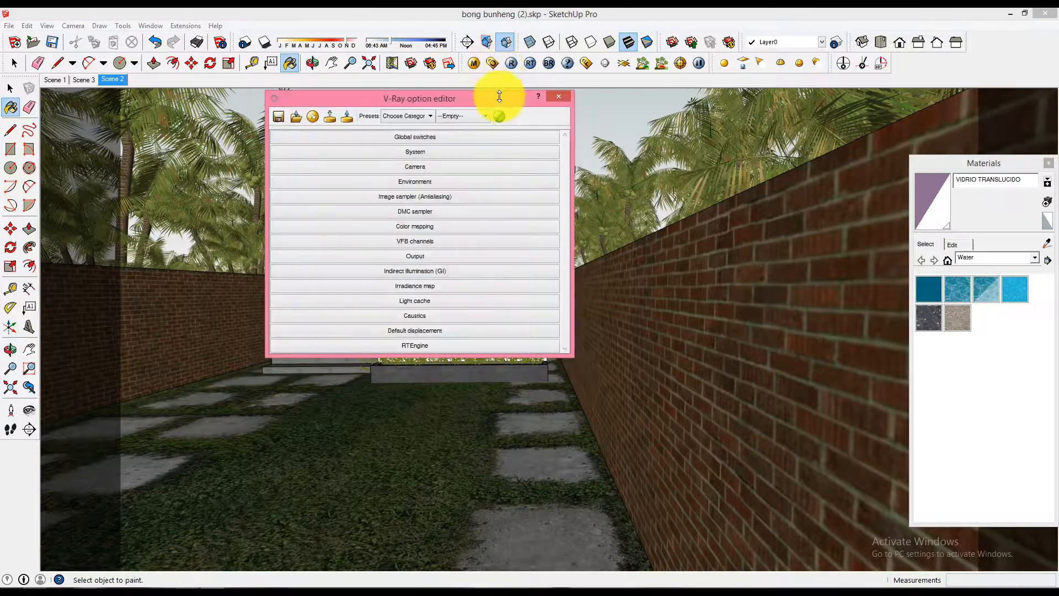
pyautogui.click(435, 161)
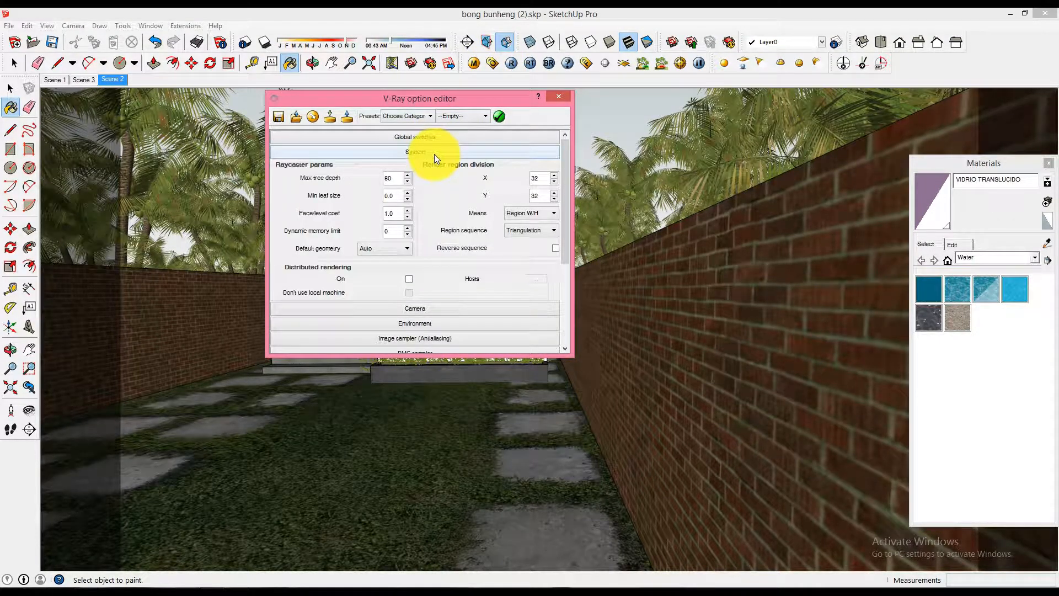
pyautogui.click(435, 154)
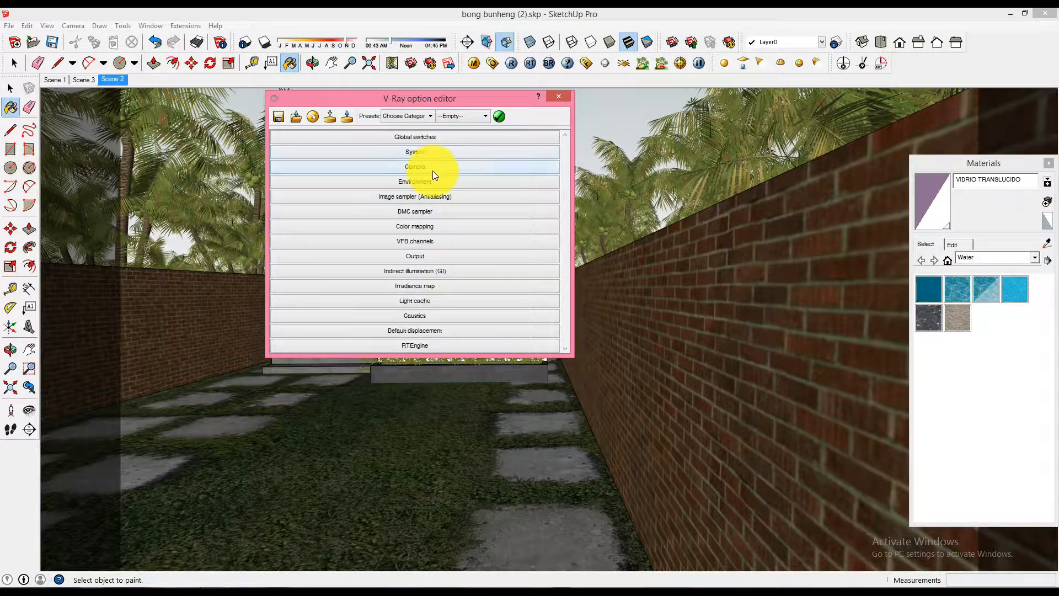
pyautogui.click(432, 168)
pyautogui.scroll(-3, 448, 182)
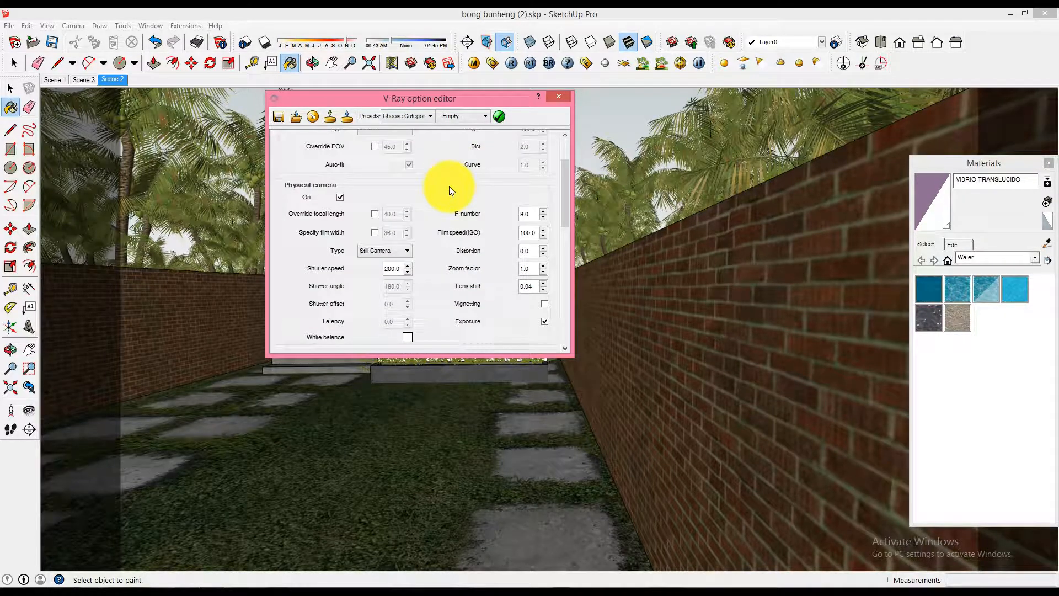
pyautogui.scroll(-2, 449, 187)
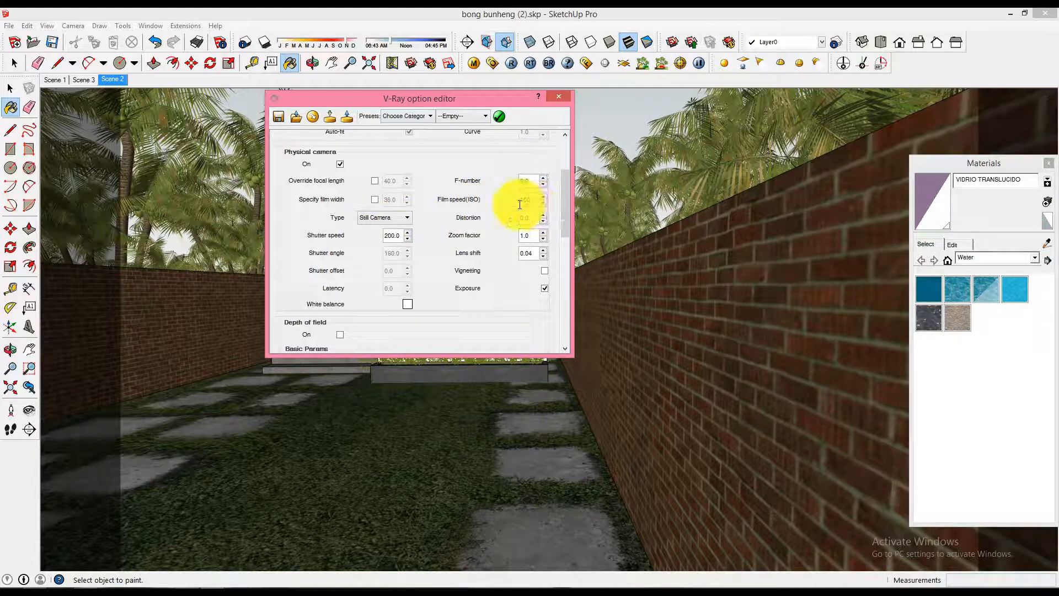
pyautogui.scroll(3, 511, 197)
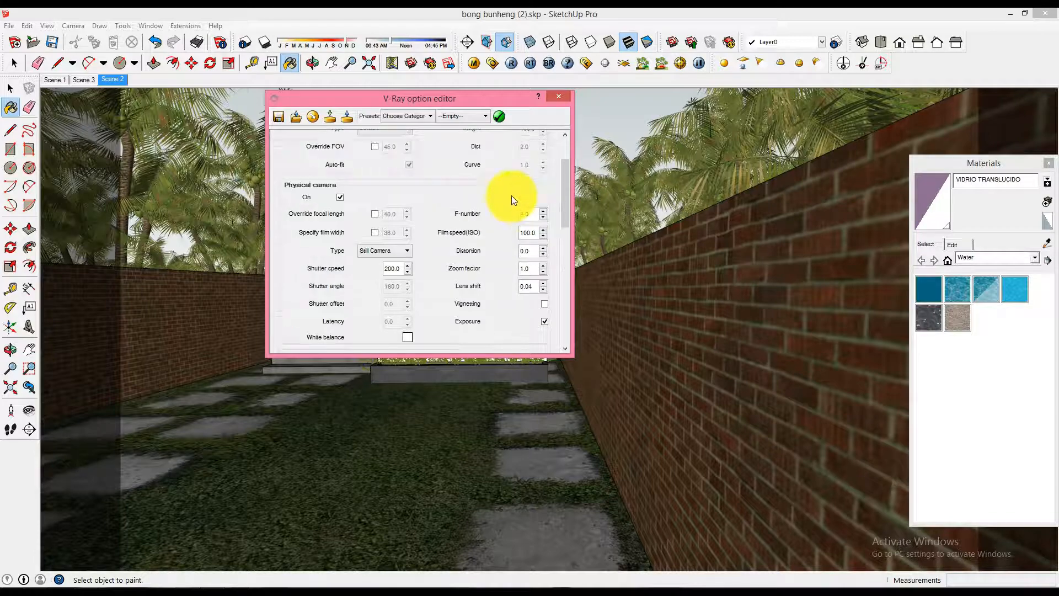
pyautogui.click(473, 168)
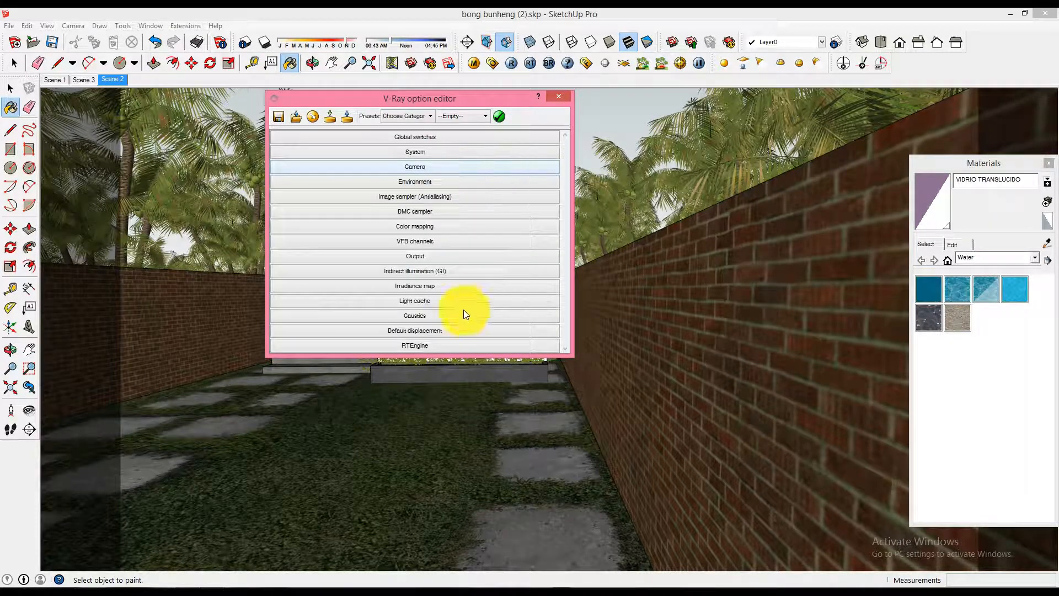
# Step: Examine the Light cache calculation parameters in the V-Ray option editor
pyautogui.click(433, 302)
pyautogui.scroll(-3, 432, 303)
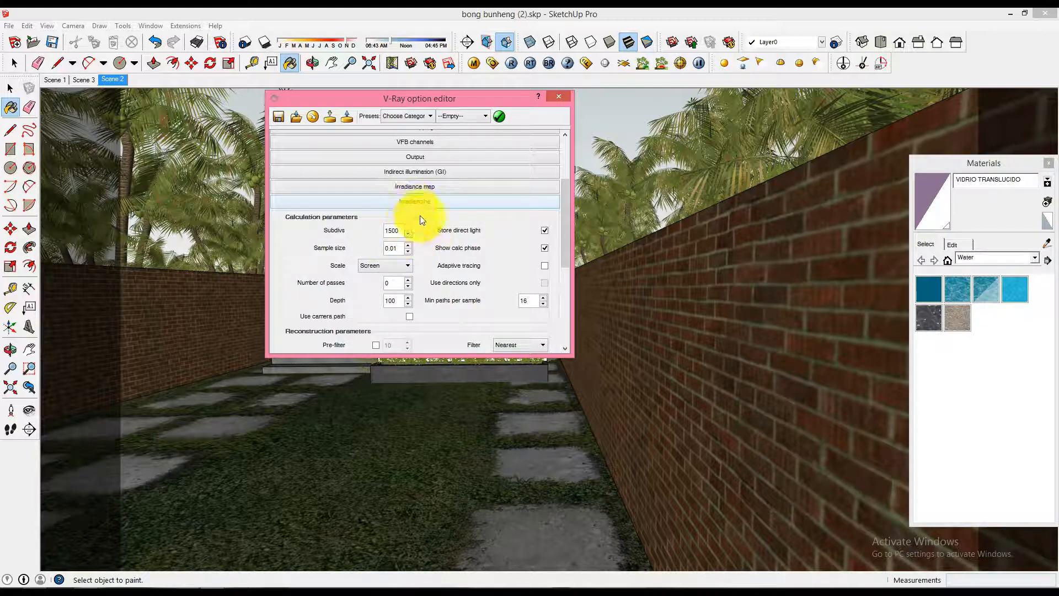
pyautogui.click(428, 203)
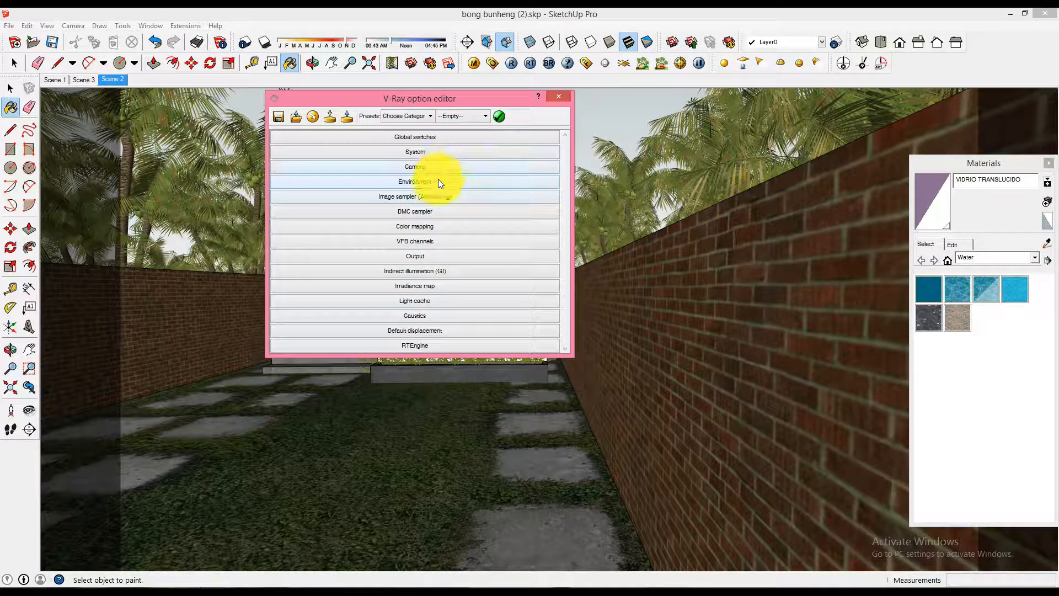
# Step: Examine the Environment settings and the physical camera settings in the V-Ray option editor
pyautogui.click(439, 181)
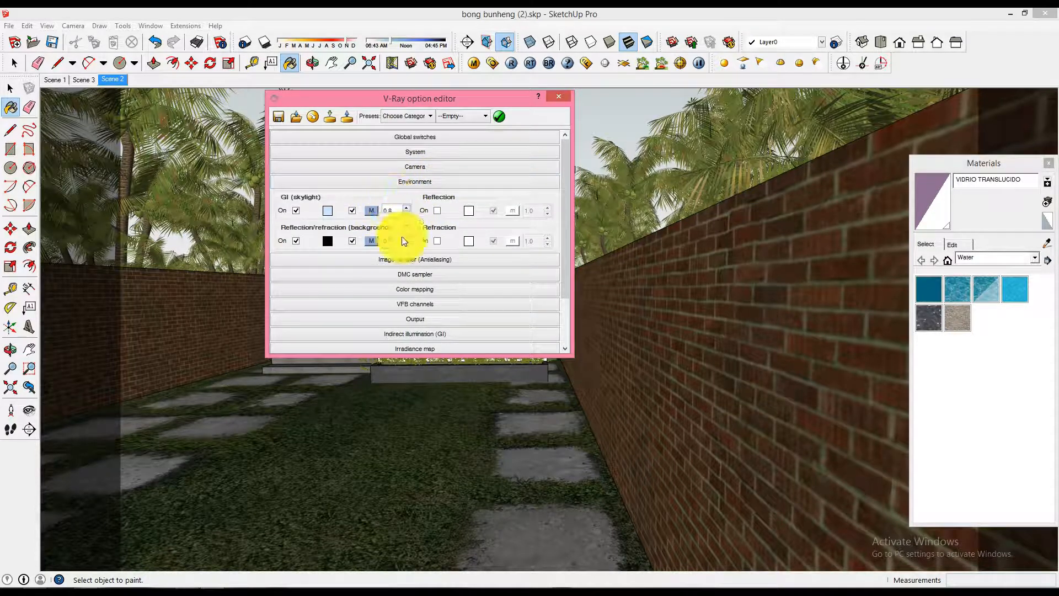
pyautogui.click(426, 184)
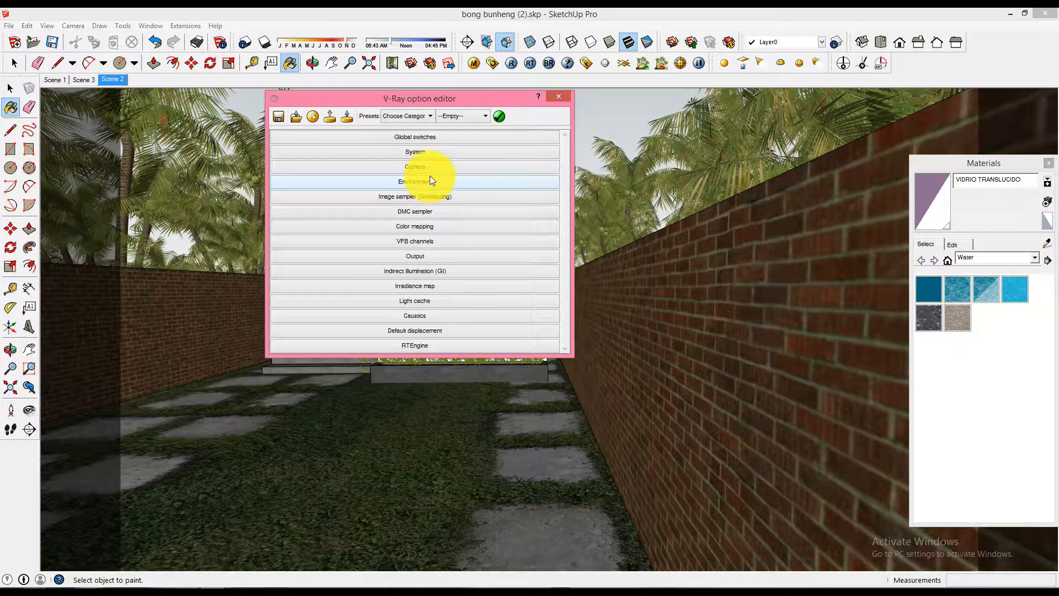
pyautogui.click(432, 167)
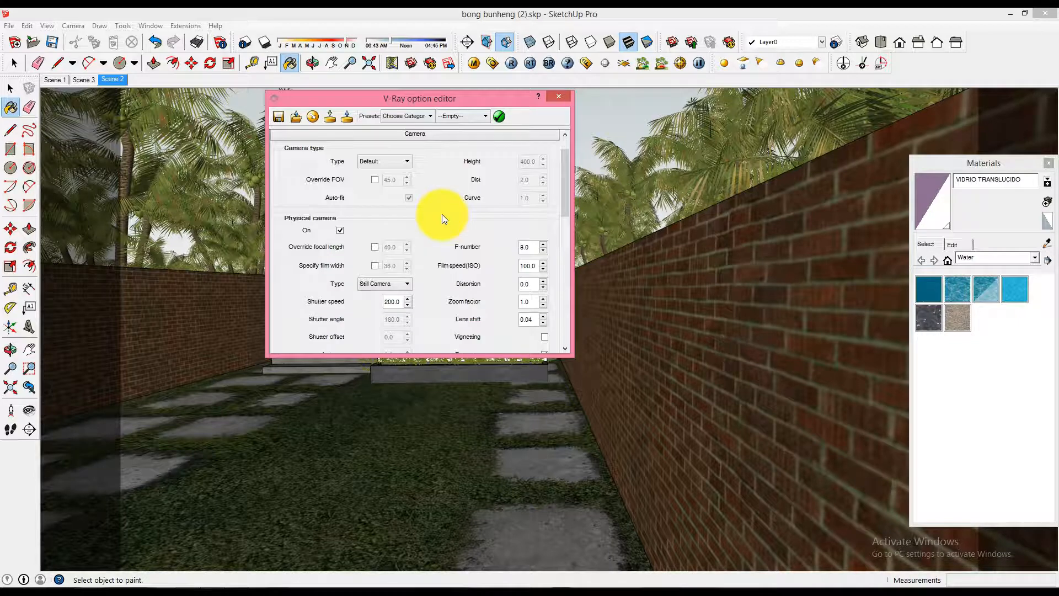
pyautogui.scroll(-3, 469, 237)
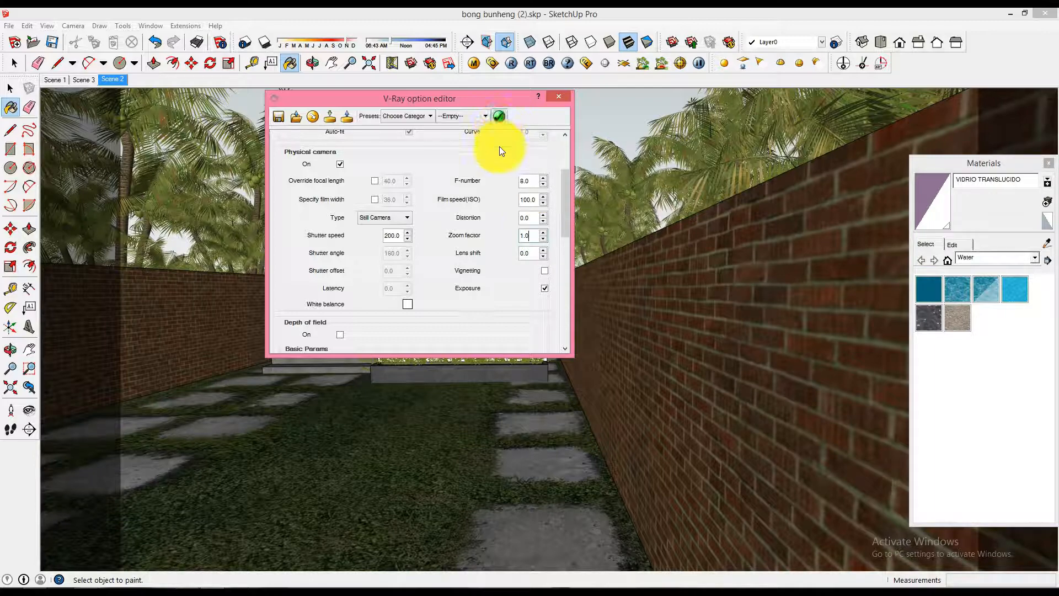
pyautogui.scroll(1, 492, 177)
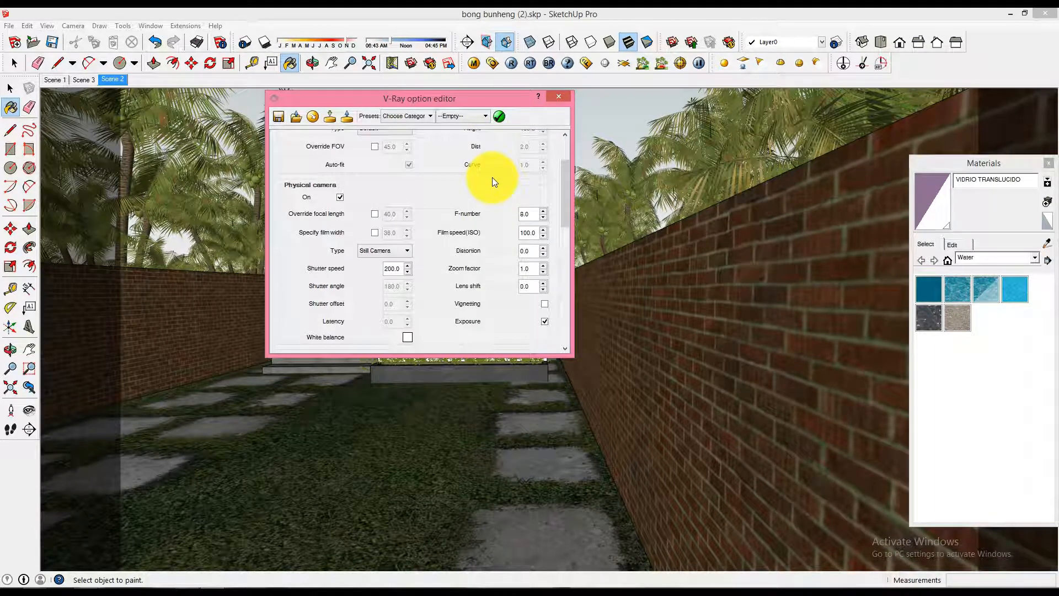
pyautogui.scroll(1, 492, 177)
pyautogui.scroll(1, 492, 175)
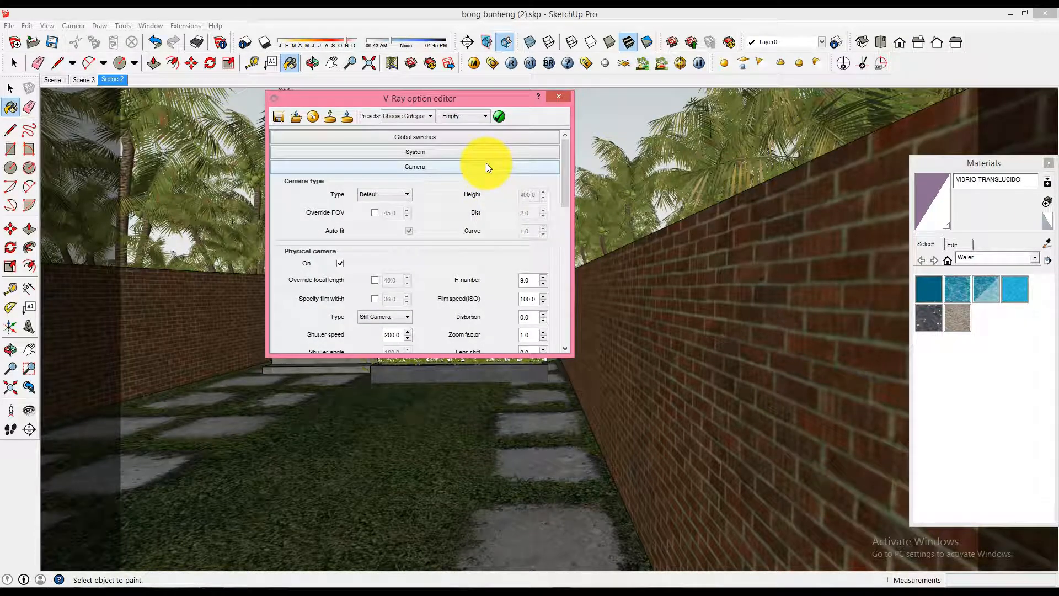
pyautogui.click(487, 165)
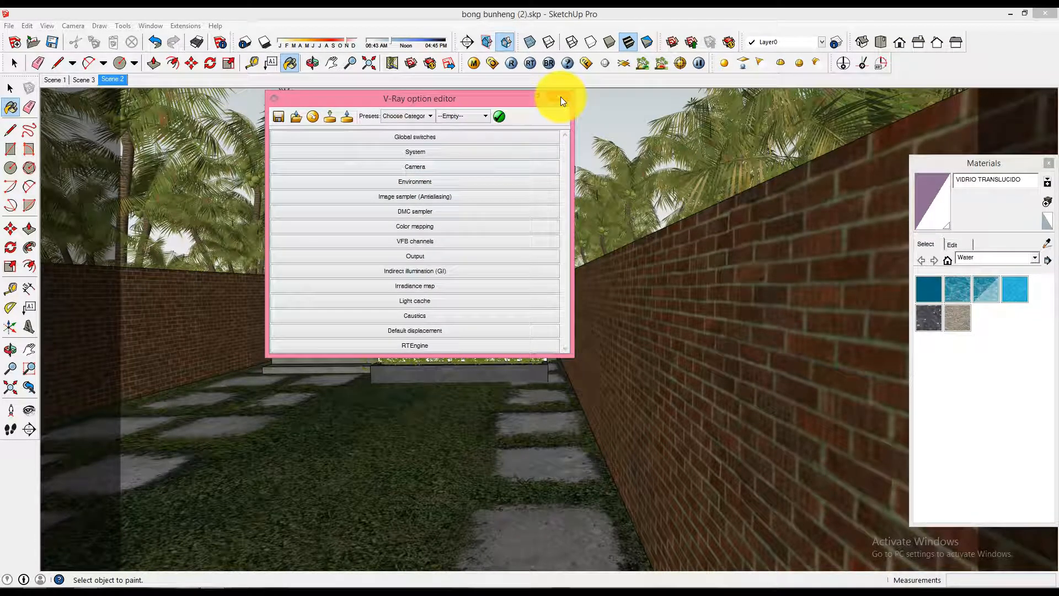
# Step: Check the render output size options in the V-Ray option editor and close the editor
pyautogui.click(428, 256)
pyautogui.scroll(-1, 442, 247)
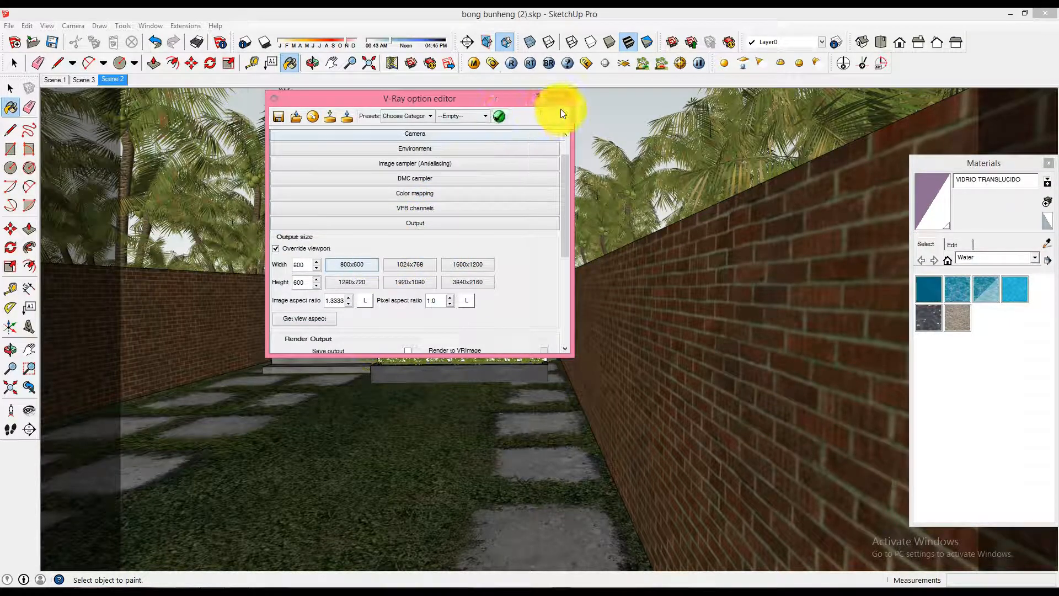
pyautogui.click(560, 94)
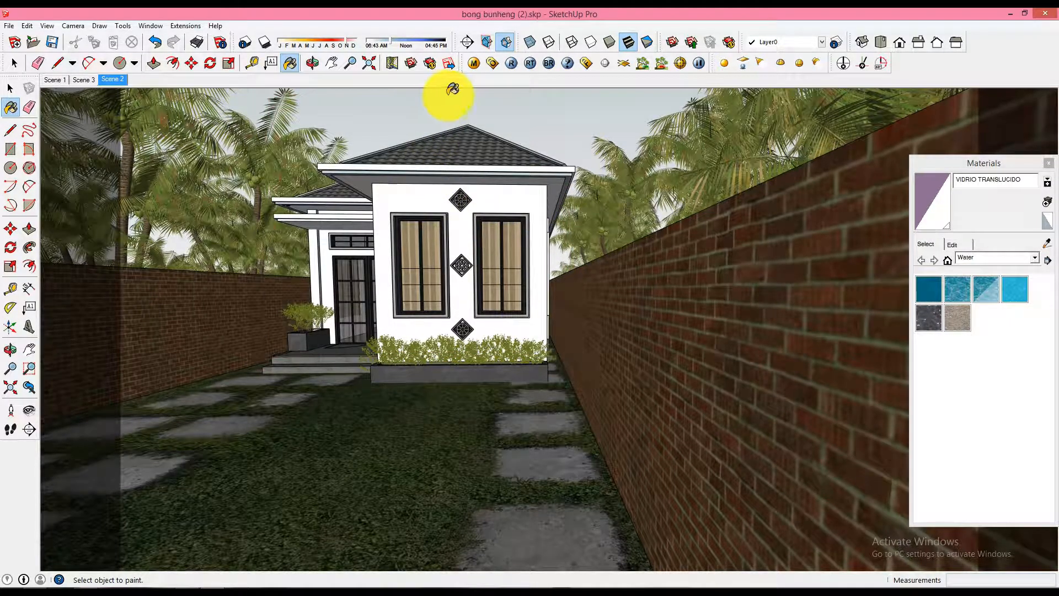
# Step: Switch to Scene 3, shift the palm group behind the left brick wall by about 39 cm, and restore the scene view
pyautogui.click(82, 81)
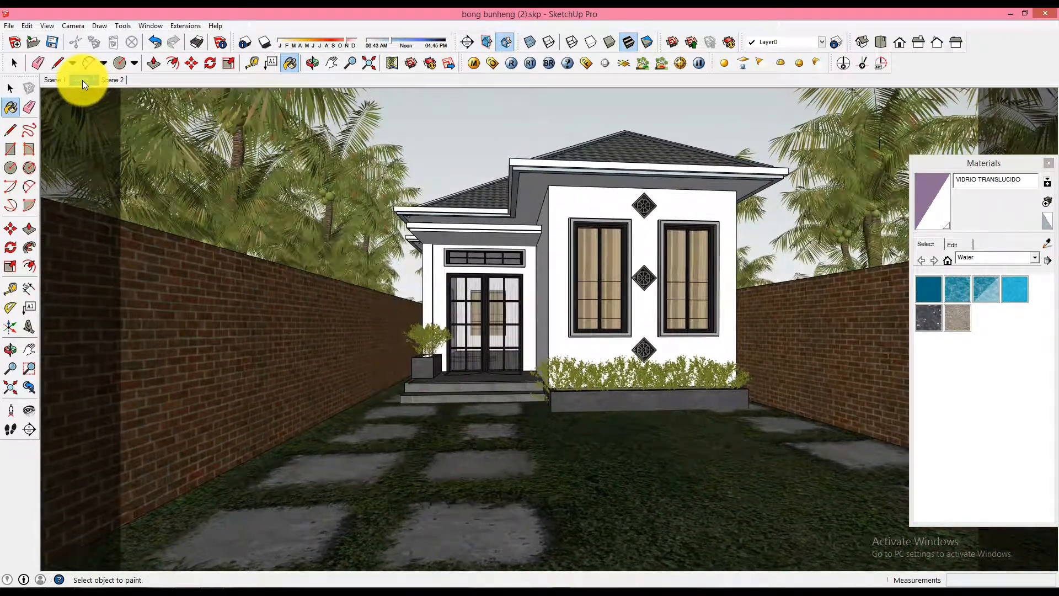
pyautogui.press('space')
pyautogui.click(382, 198)
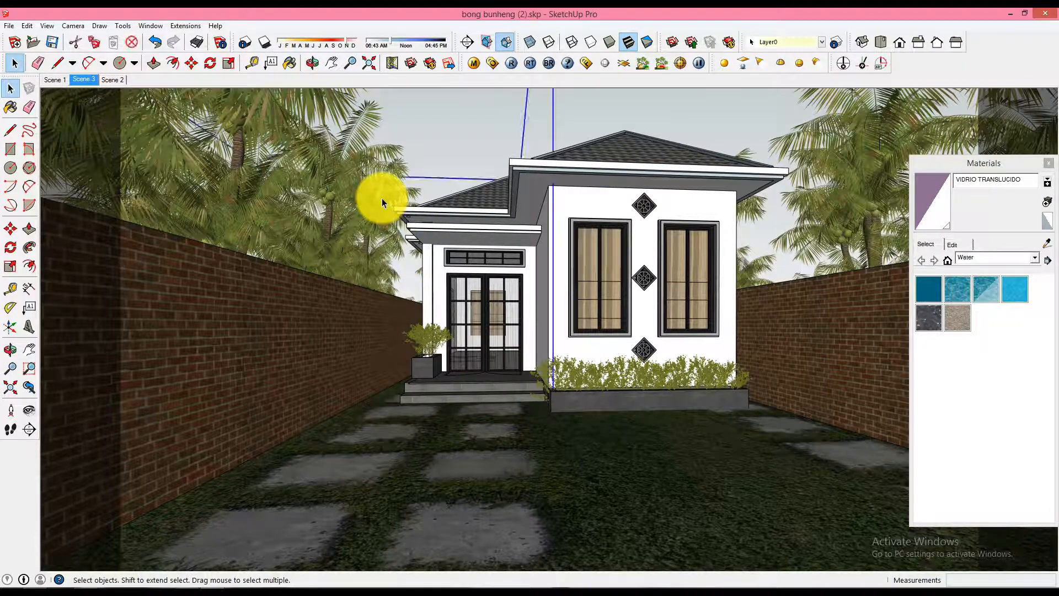
pyautogui.press('m')
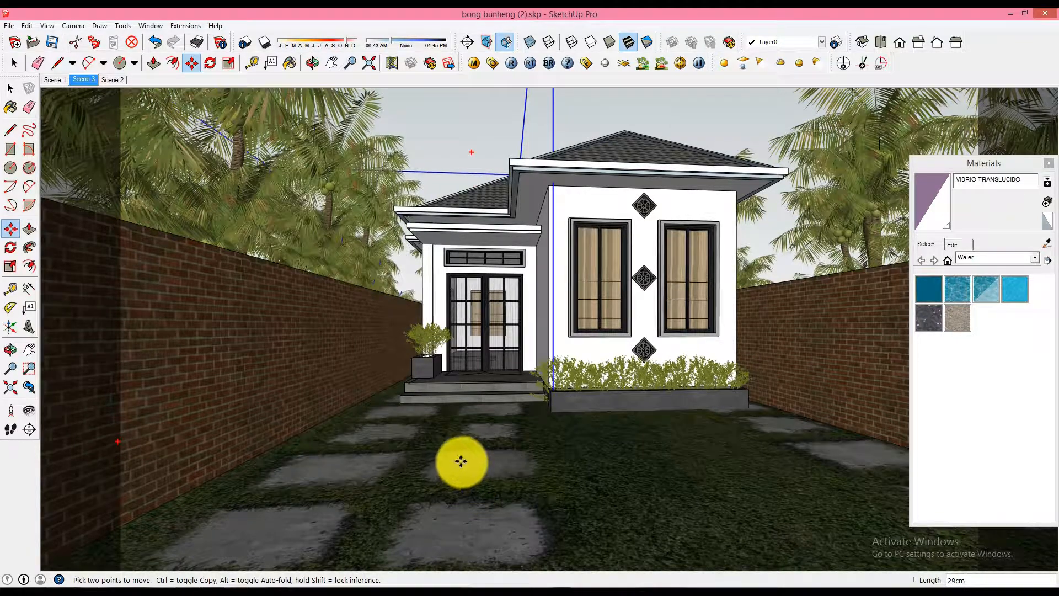
pyautogui.click(461, 462)
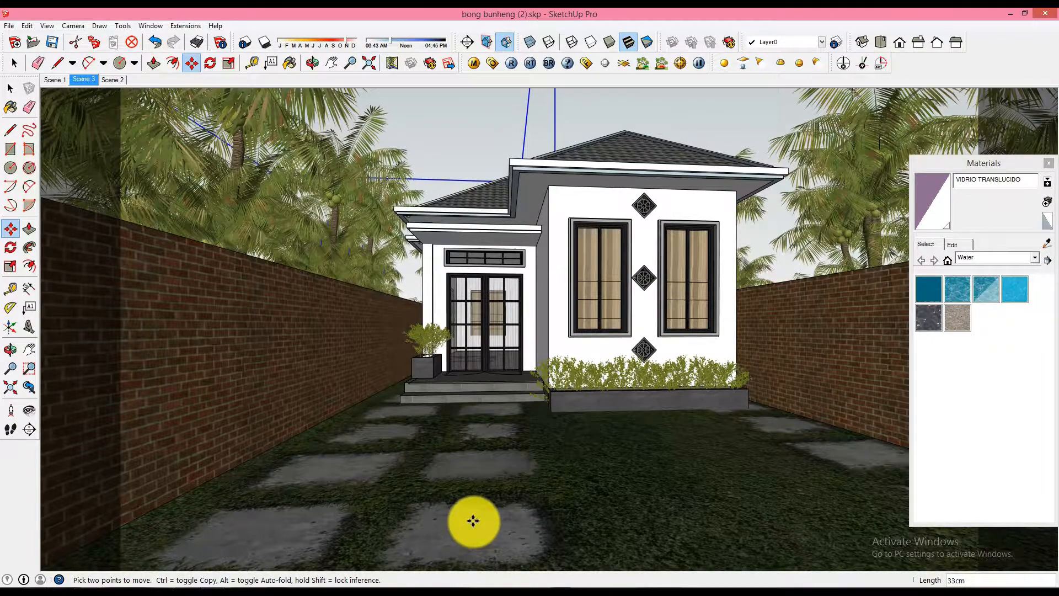
pyautogui.moveTo(485, 476); pyautogui.dragTo(355, 513, button='middle')
pyautogui.moveTo(377, 504); pyautogui.dragTo(391, 501)
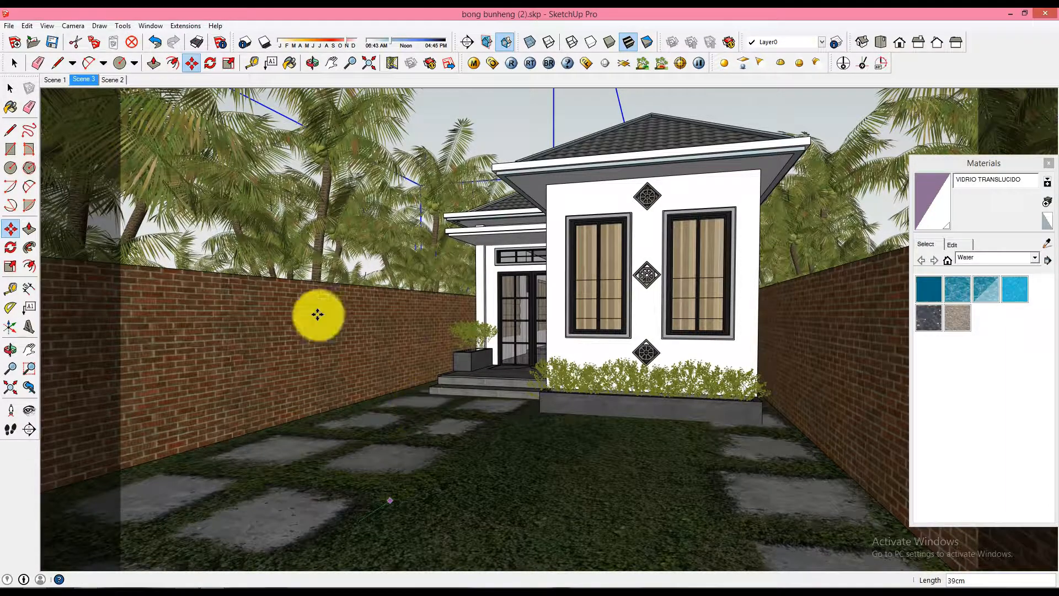
pyautogui.press('space')
pyautogui.click(86, 81)
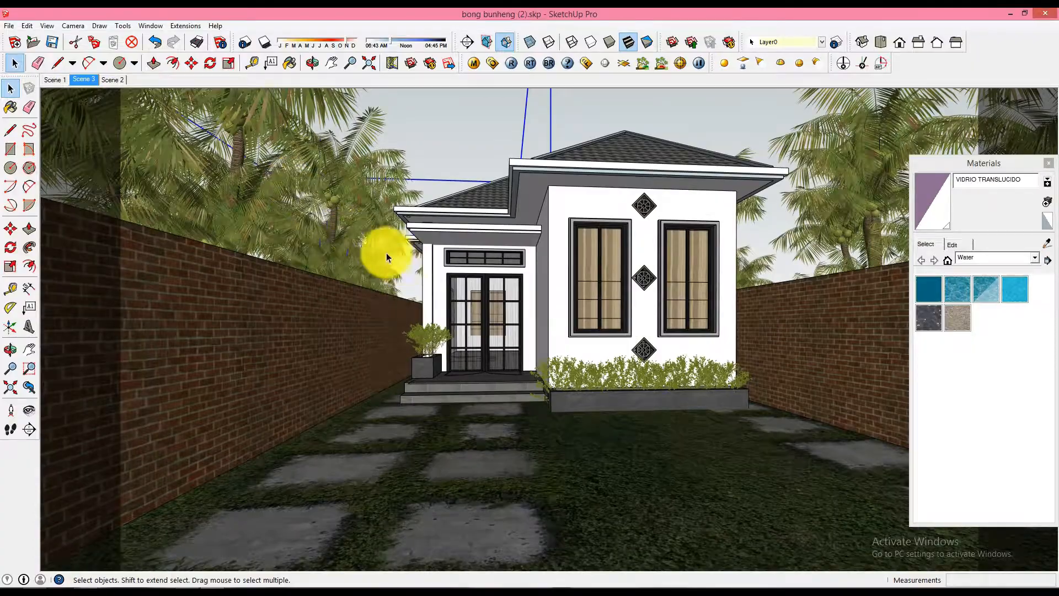
# Step: Move the selected left palm group about 205 cm from an overhead view, return to Scene 3, and deselect it
pyautogui.moveTo(391, 247); pyautogui.dragTo(634, 355, button='middle')
pyautogui.press('m')
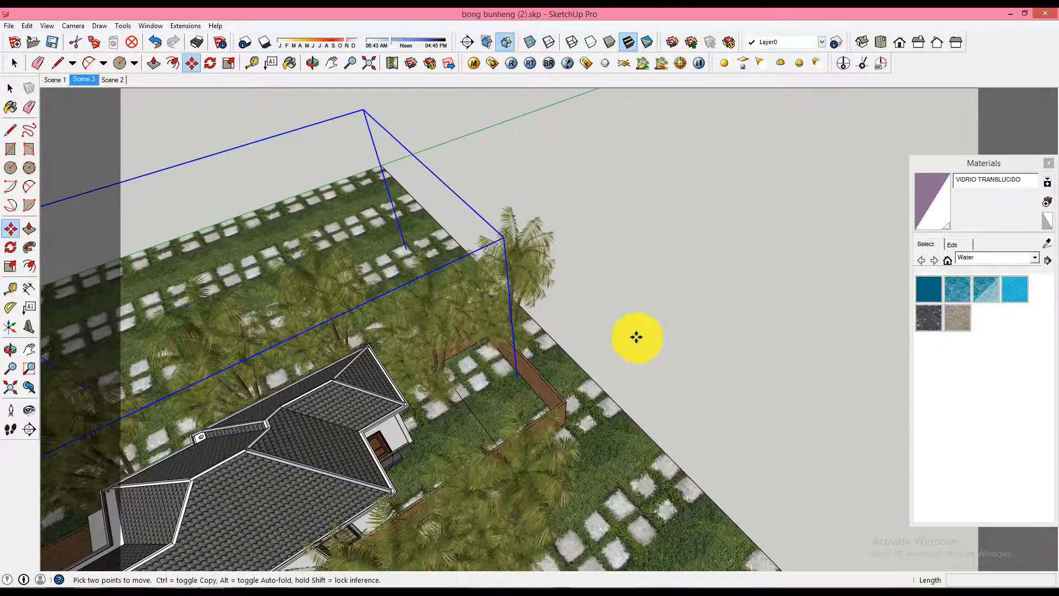
pyautogui.click(635, 338)
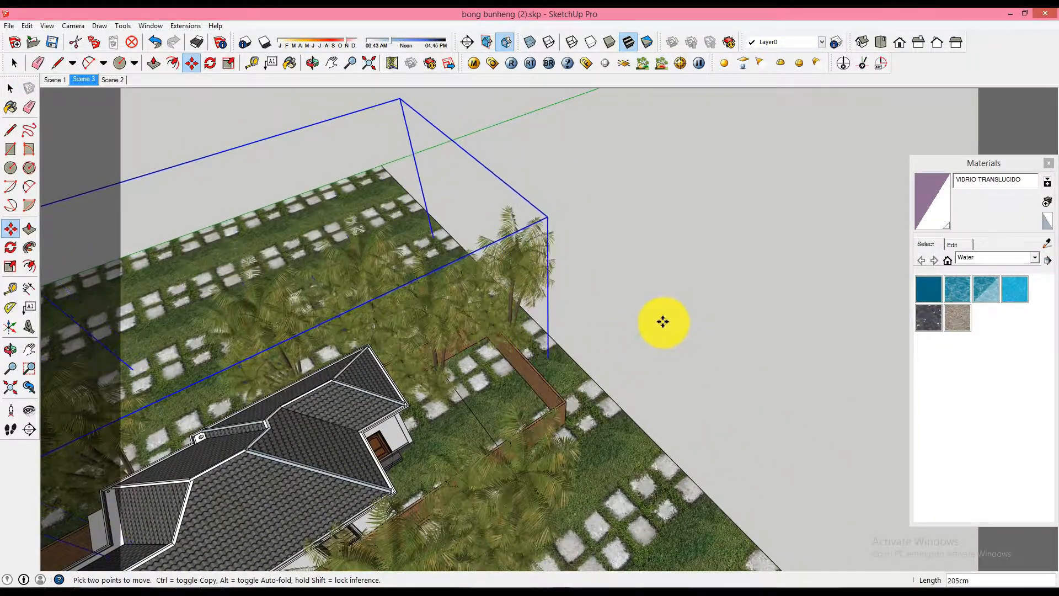
pyautogui.click(662, 321)
pyautogui.press('space')
pyautogui.click(85, 81)
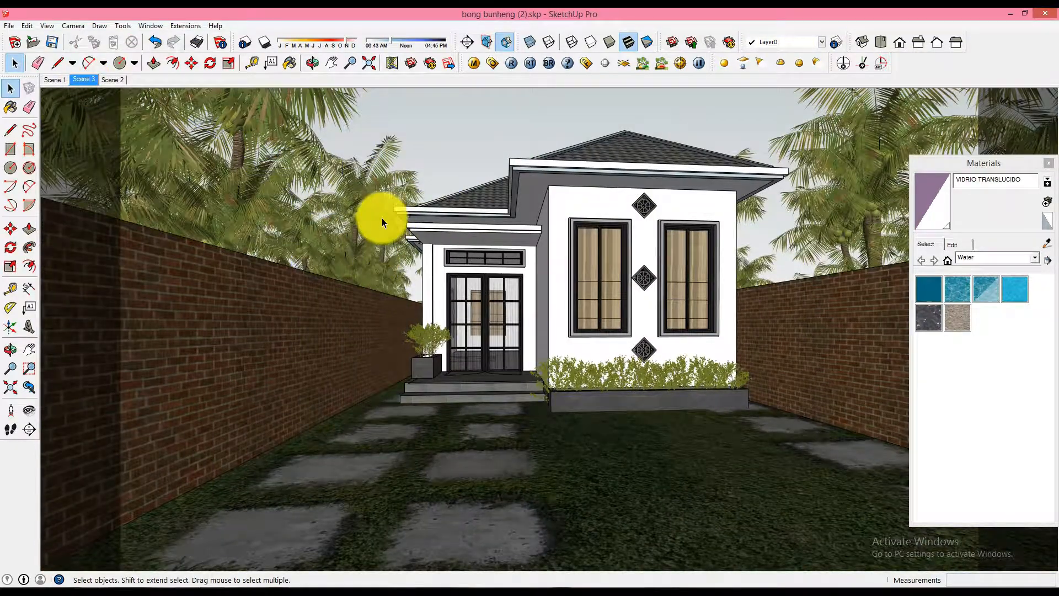
pyautogui.click(443, 131)
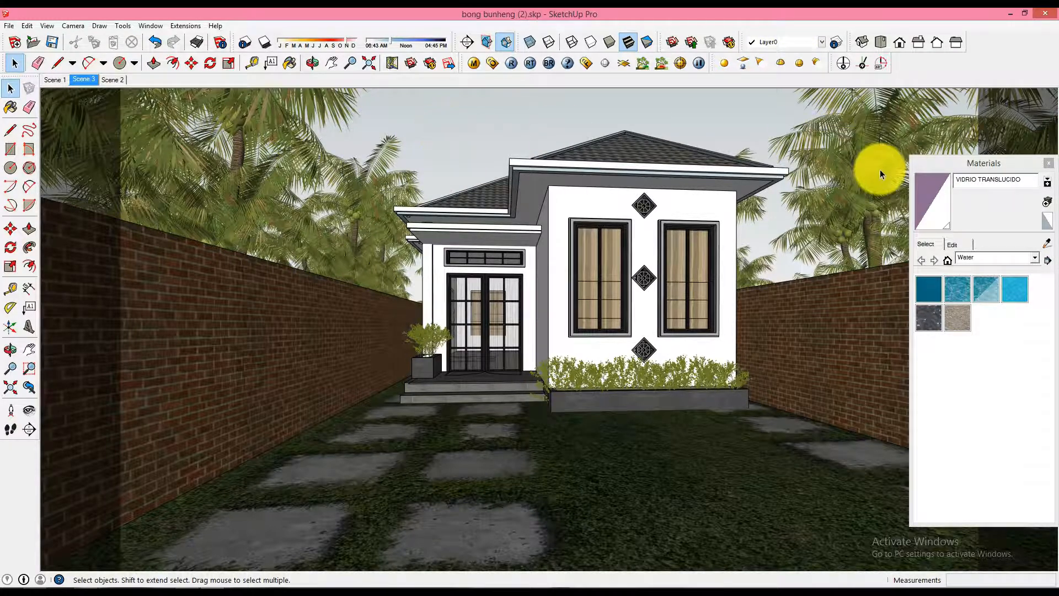
# Step: Close the Materials window and update Scene 3
pyautogui.moveTo(939, 164); pyautogui.dragTo(767, 97)
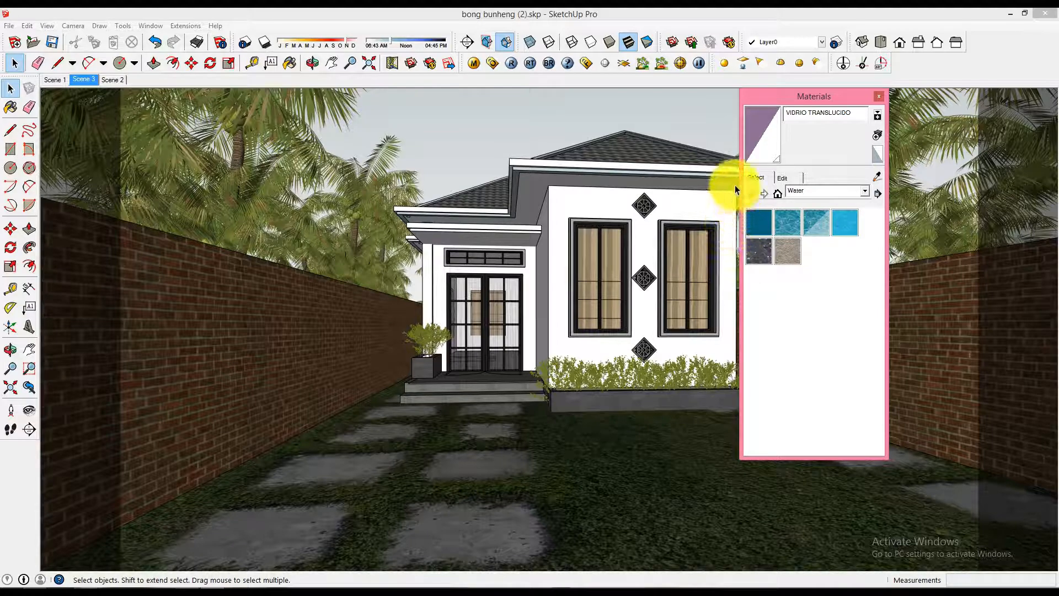
pyautogui.click(876, 97)
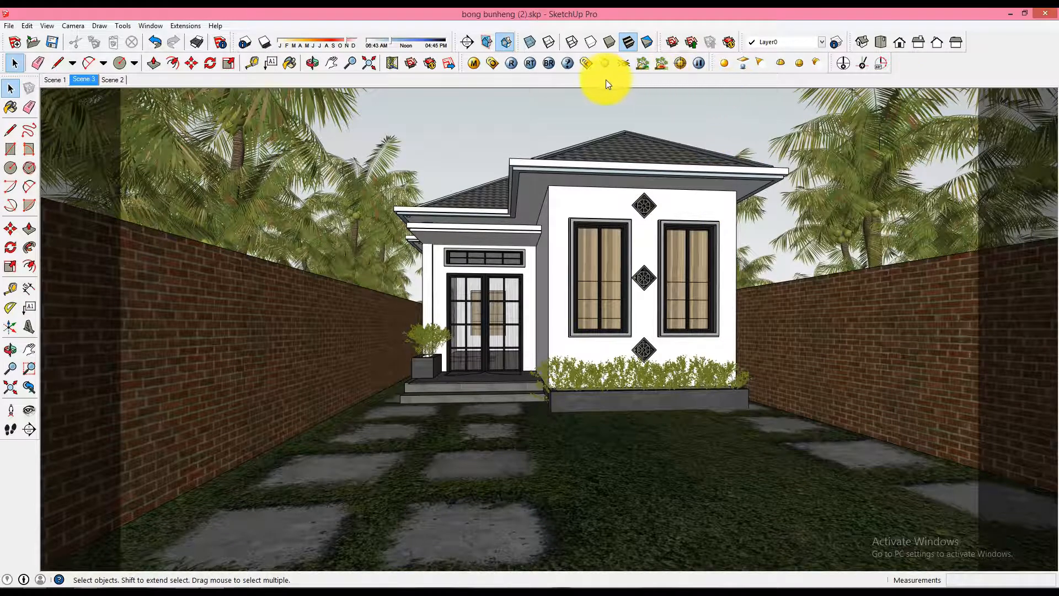
pyautogui.rightClick(94, 81)
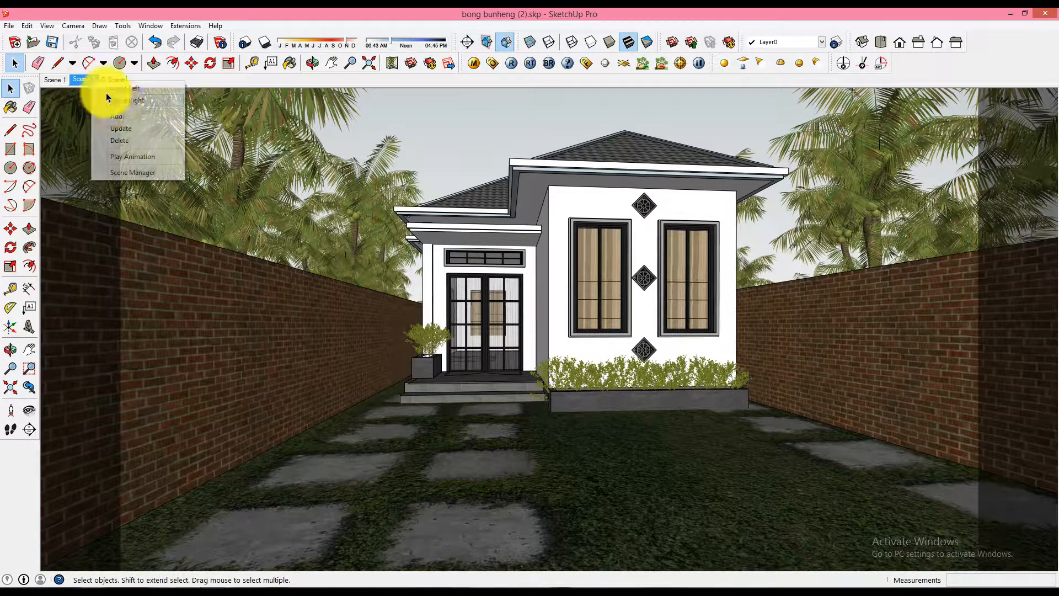
pyautogui.click(133, 128)
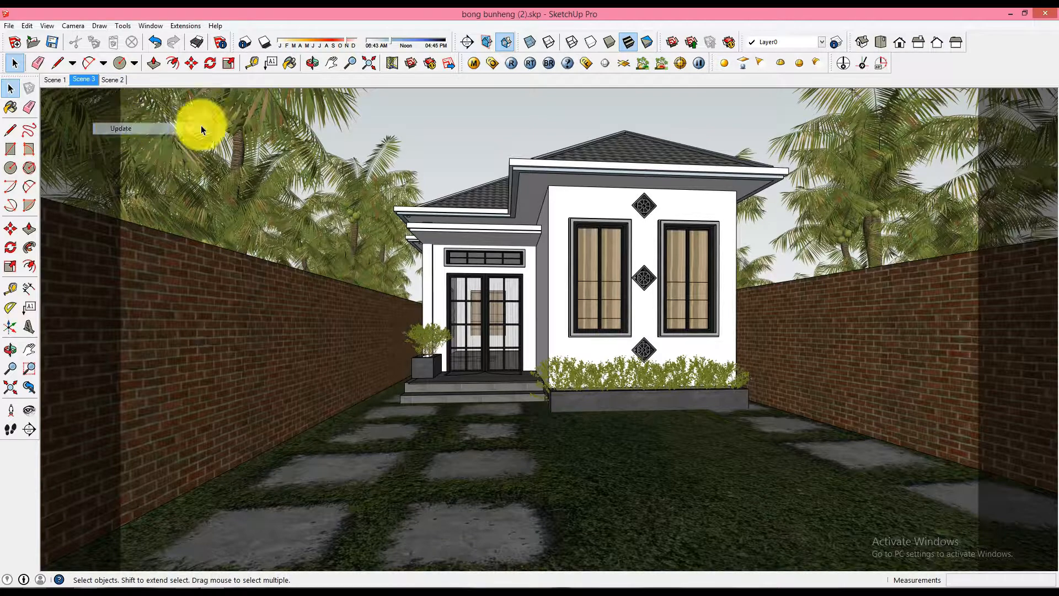
# Step: Render Scene 3 with V-Ray, inspect the house closely in the rendered image, and close the render windows
pyautogui.click(511, 64)
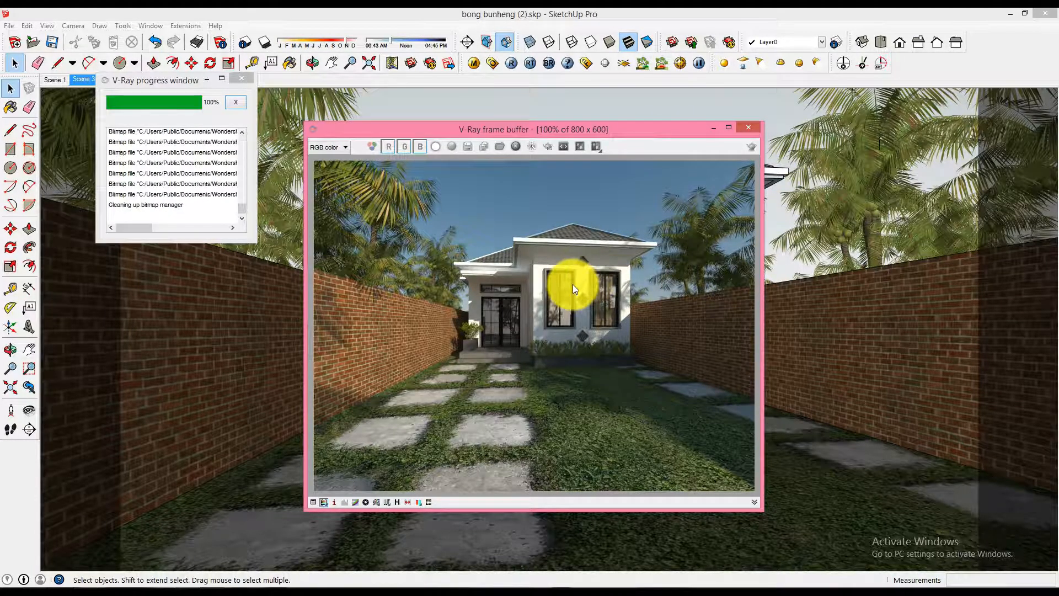
pyautogui.scroll(2, 573, 284)
pyautogui.scroll(-1, 572, 286)
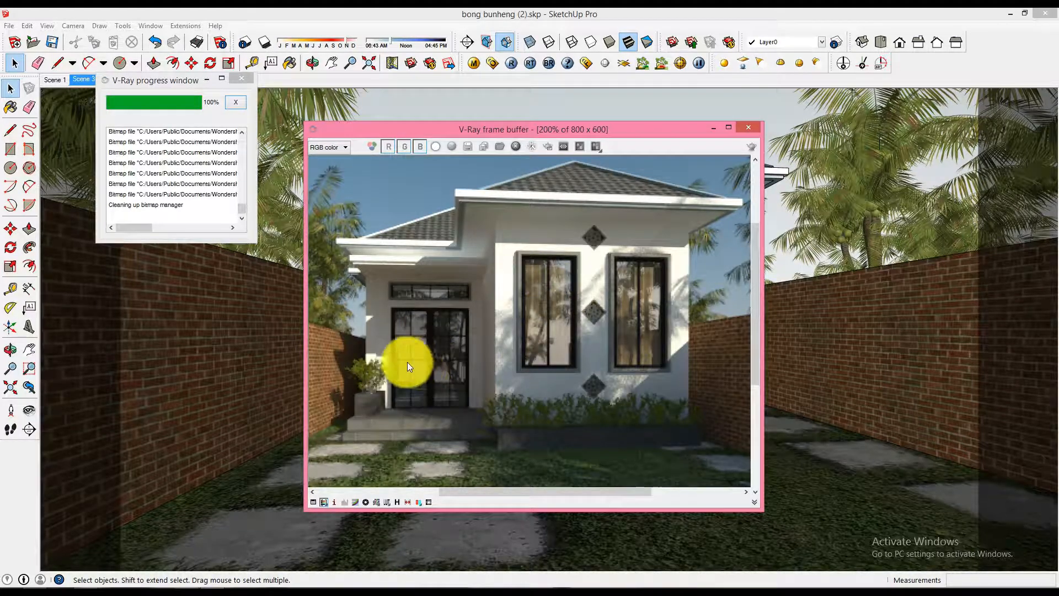
pyautogui.click(752, 128)
pyautogui.click(239, 82)
# Step: Copy the palm tree group beyond the front end of the brick walls at a distance of 537 cm
pyautogui.moveTo(521, 213)
pyautogui.mouseDown(button='middle')
pyautogui.moveTo(591, 323)
pyautogui.moveTo(619, 326)
pyautogui.moveTo(629, 341)
pyautogui.mouseUp(button='middle')
pyautogui.scroll(-4, 596, 331)
pyautogui.moveTo(561, 324)
pyautogui.mouseDown(button='middle')
pyautogui.moveTo(816, 409)
pyautogui.moveTo(665, 312)
pyautogui.moveTo(823, 375)
pyautogui.moveTo(691, 223)
pyautogui.mouseUp(button='middle')
pyautogui.scroll(1, 691, 225)
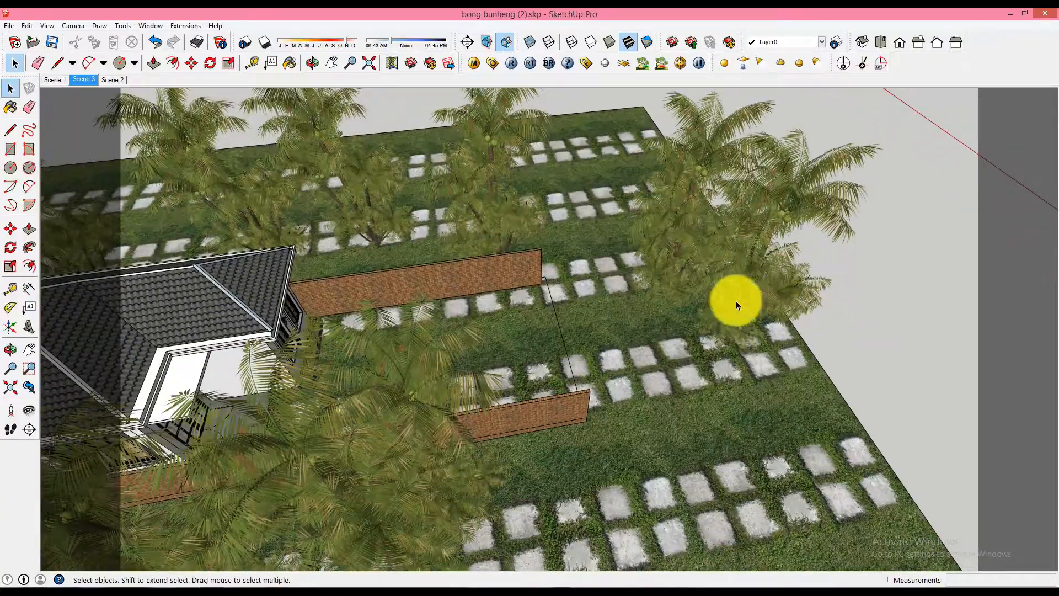
pyautogui.moveTo(647, 252)
pyautogui.mouseDown(button='middle')
pyautogui.moveTo(620, 189)
pyautogui.moveTo(602, 249)
pyautogui.moveTo(710, 265)
pyautogui.moveTo(640, 232)
pyautogui.mouseUp(button='middle')
pyautogui.press('m')
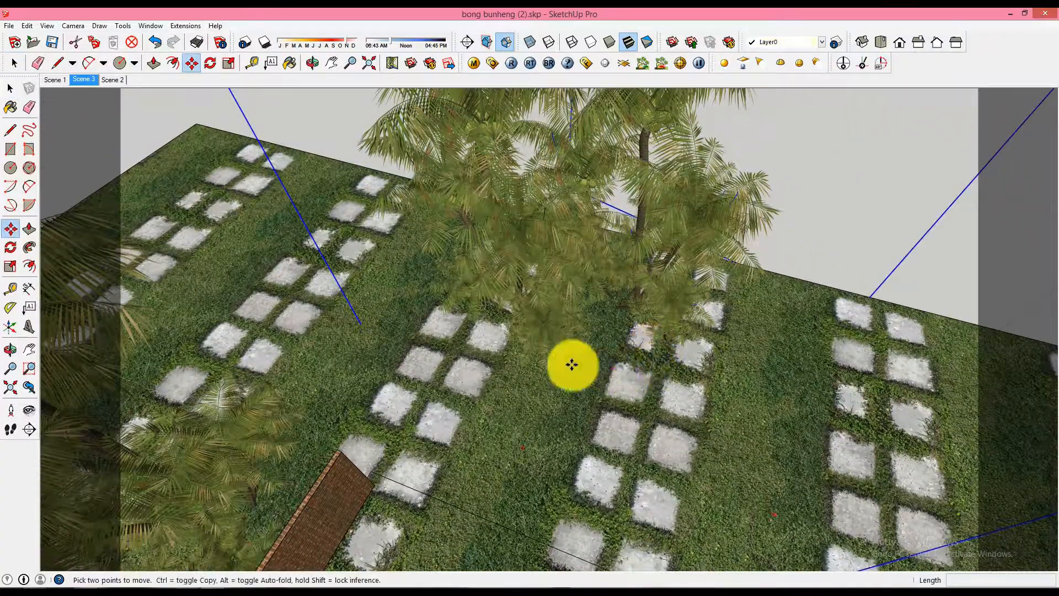
pyautogui.click(411, 352)
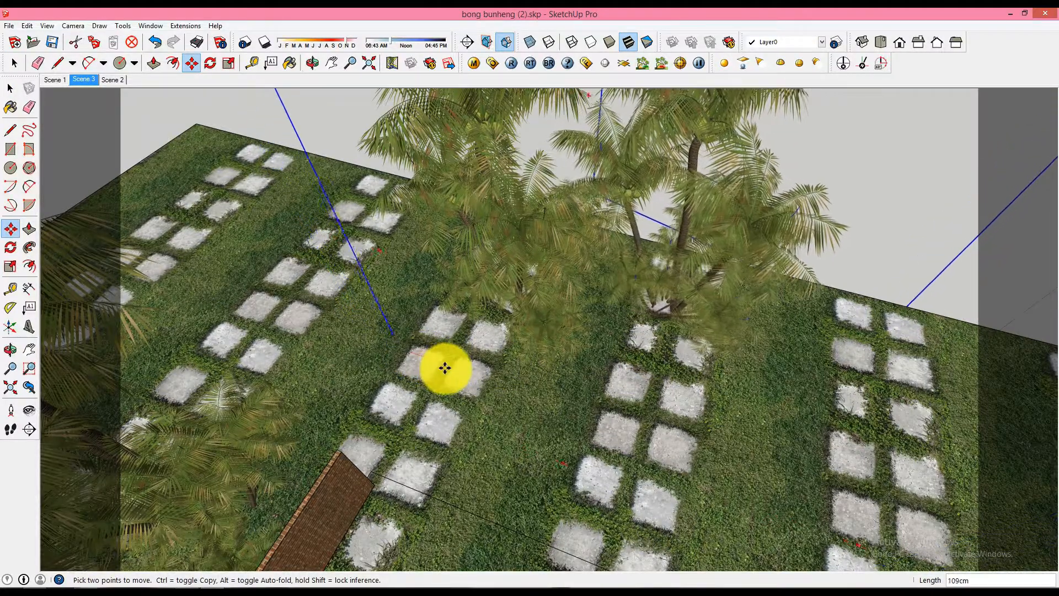
pyautogui.press('ctrl')
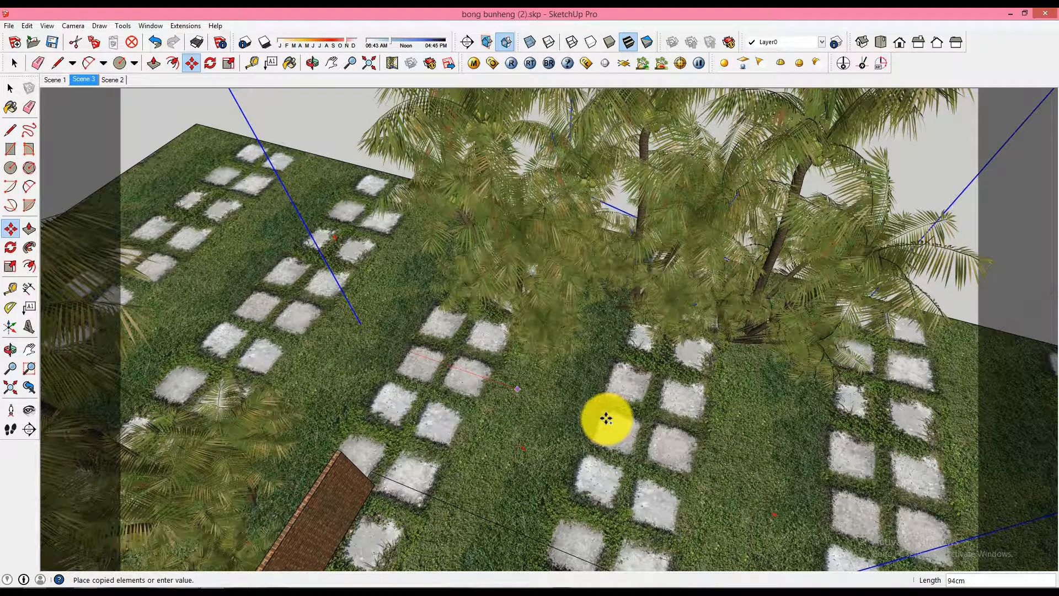
pyautogui.write('537')
pyautogui.press('Return')
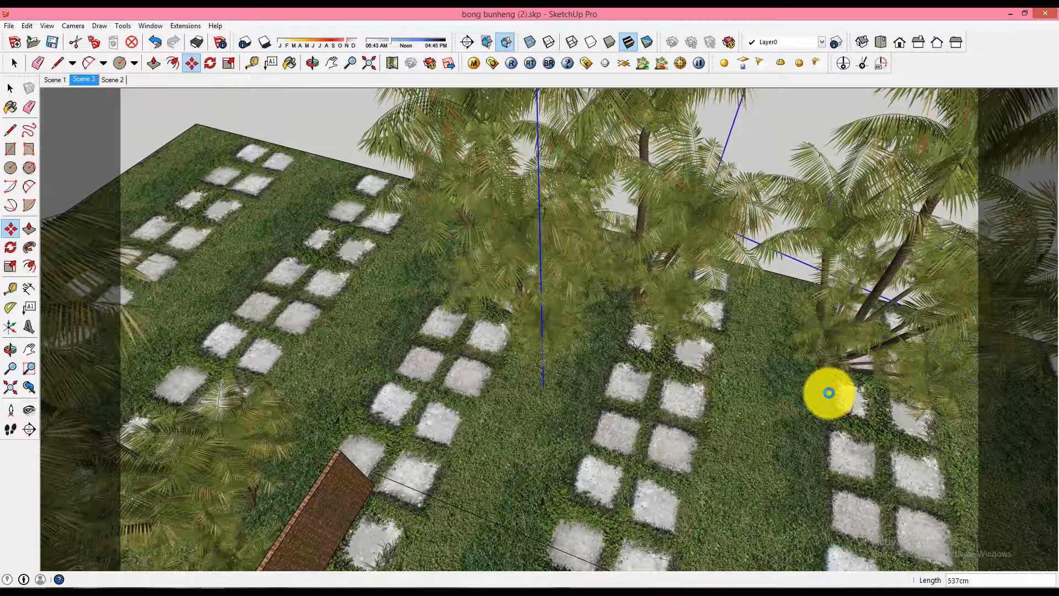
# Step: Move the copied palm group about 155 cm toward the original palms and return to the Scene 3 view
pyautogui.click(745, 485)
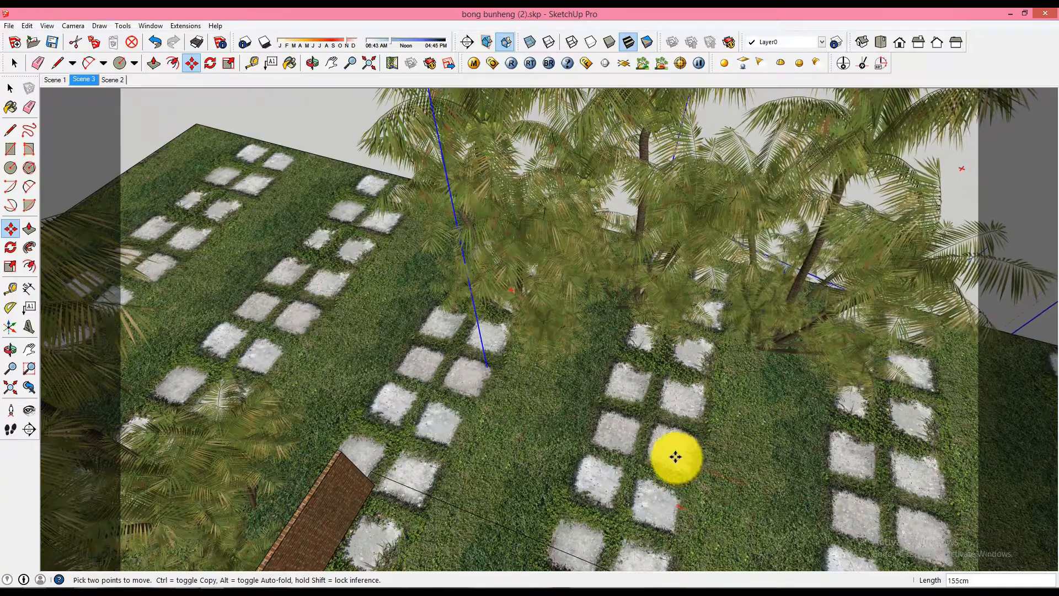
pyautogui.click(676, 457)
pyautogui.press('space')
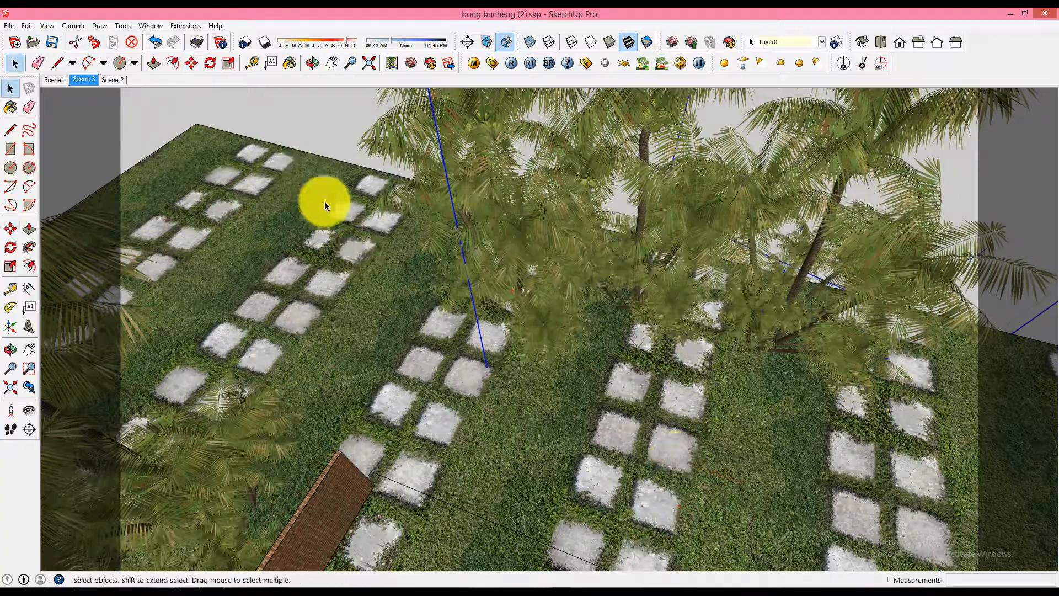
pyautogui.click(82, 78)
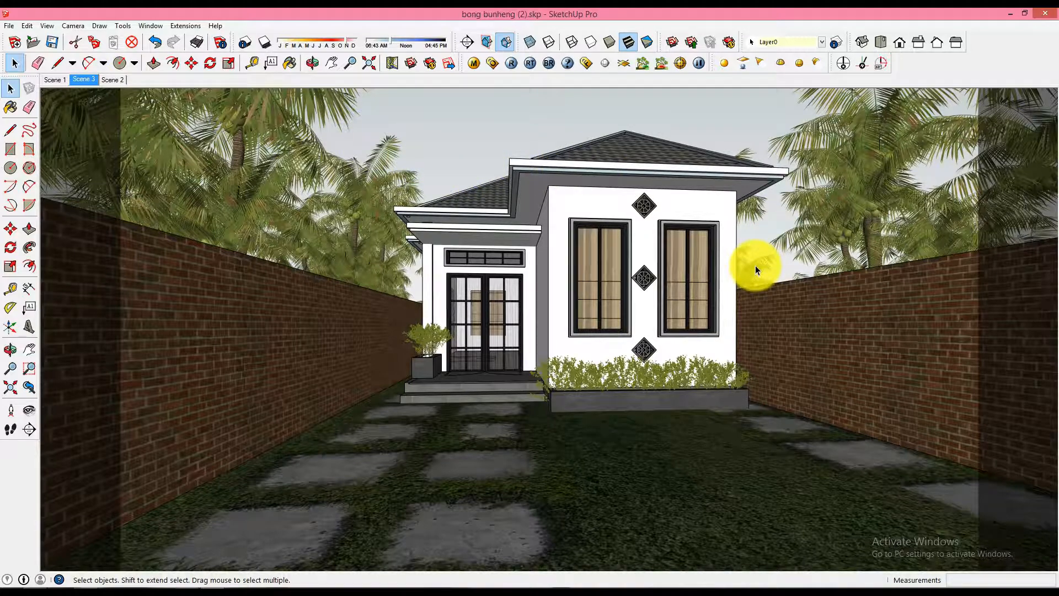
# Step: Move the palm group behind the house about 167 cm along the red axis toward the right-hand brick wall, and update Scene 3
pyautogui.click(756, 266)
pyautogui.press('m')
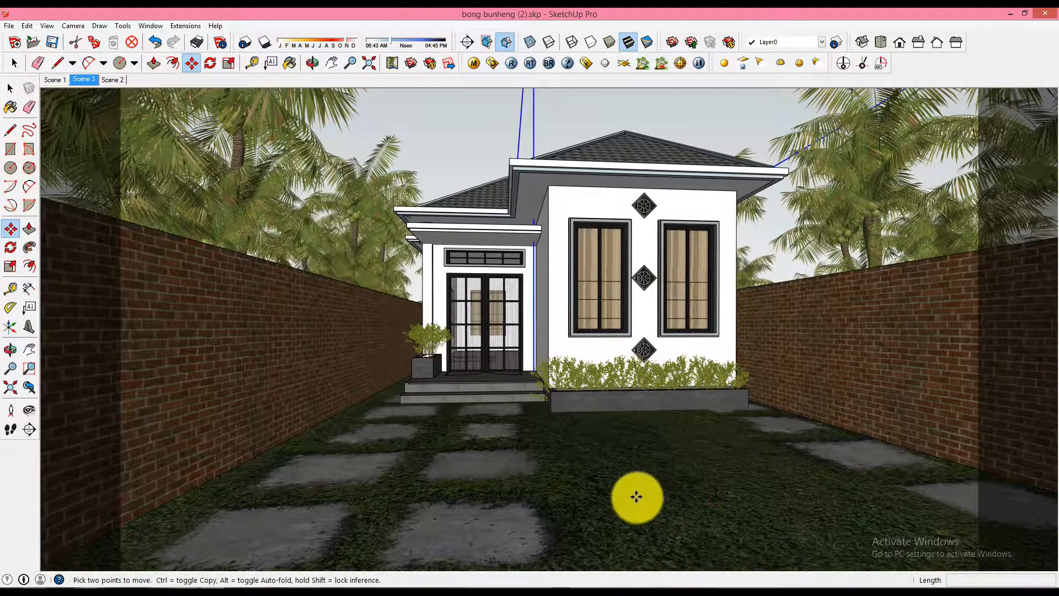
pyautogui.click(634, 496)
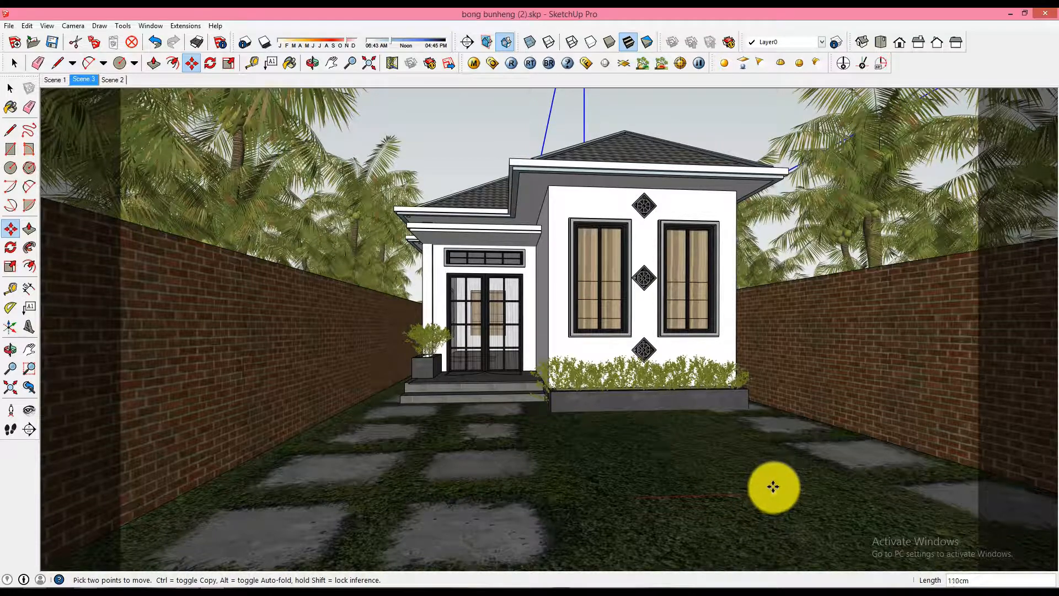
pyautogui.click(838, 491)
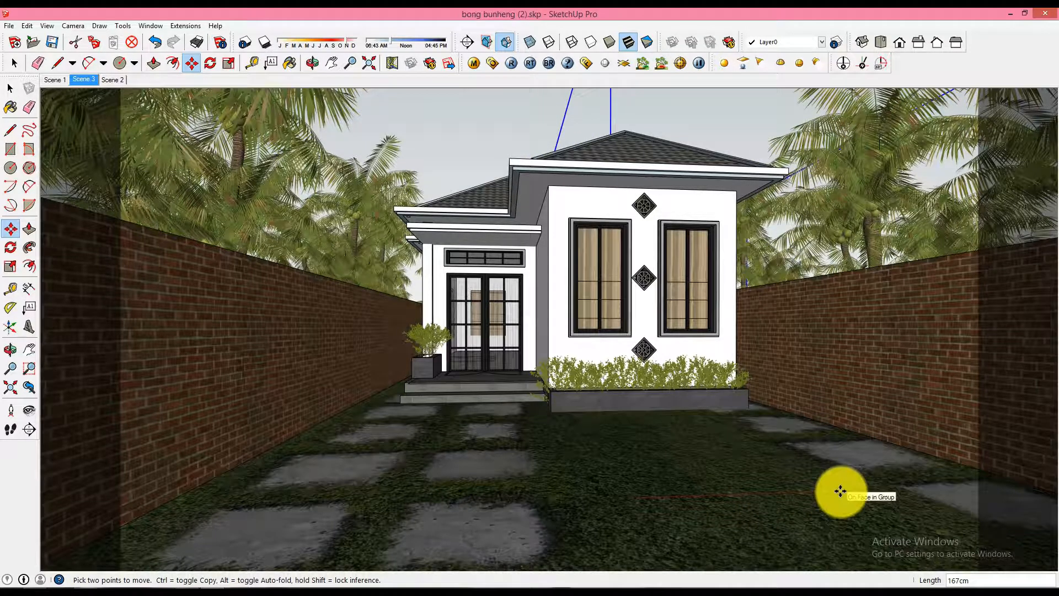
pyautogui.press('space')
pyautogui.click(490, 152)
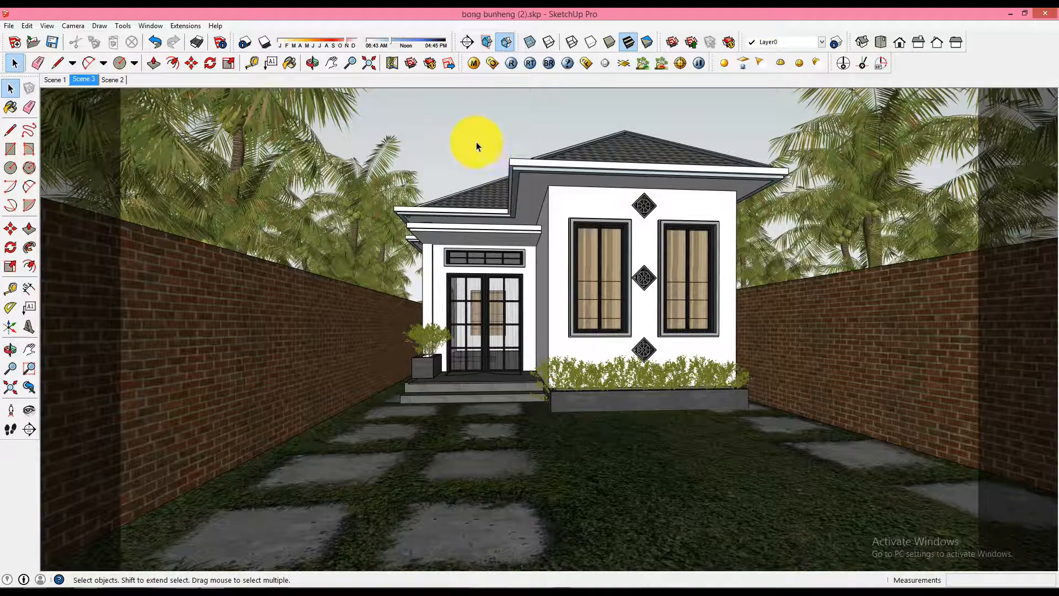
pyautogui.rightClick(88, 79)
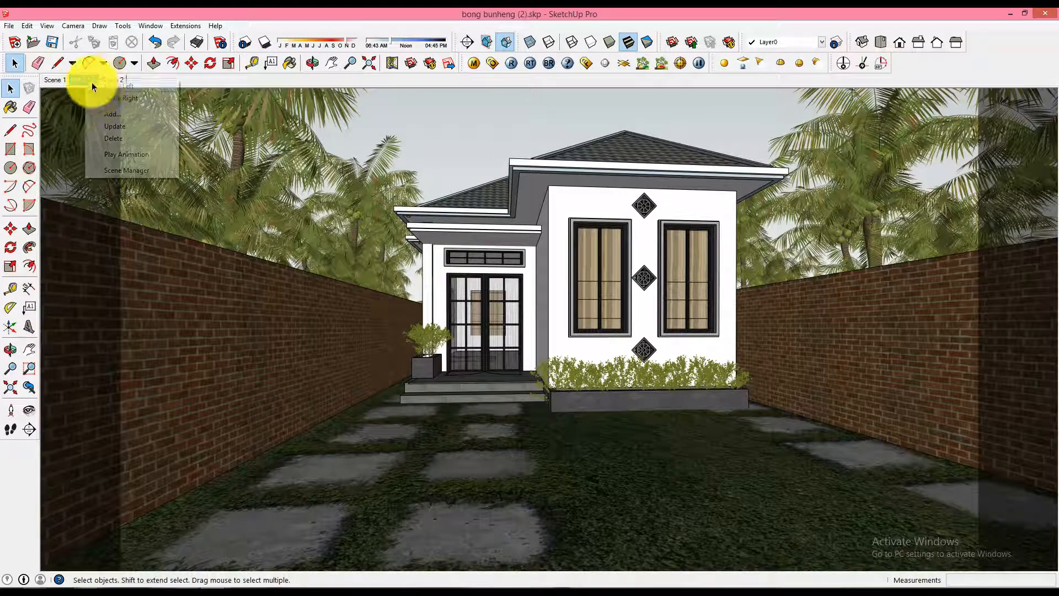
pyautogui.click(112, 124)
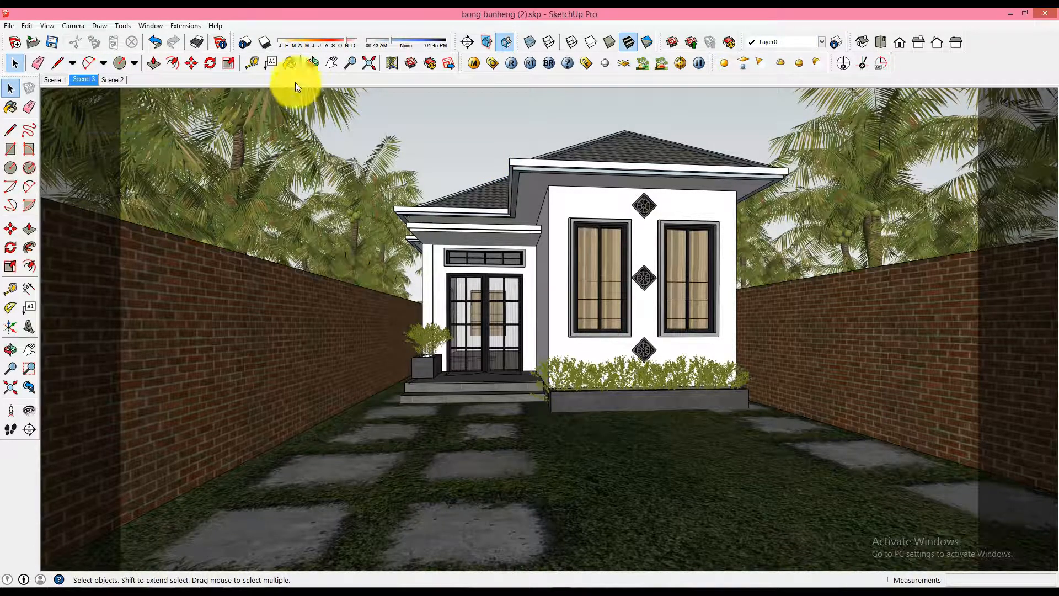
# Step: Set the V-Ray render output size to 3840x2160 and close the option editor
pyautogui.click(494, 64)
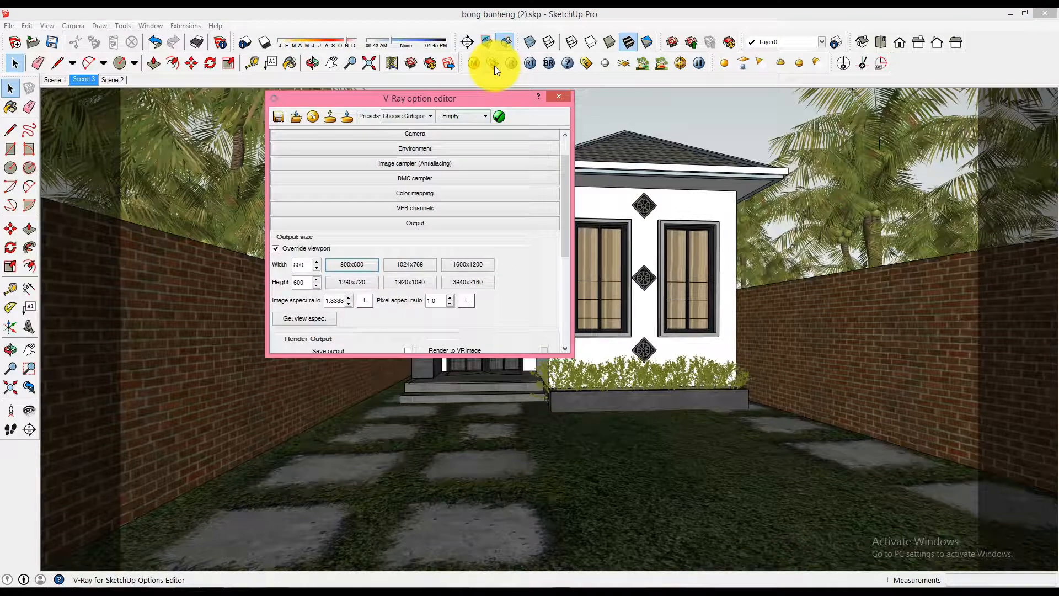
pyautogui.click(449, 282)
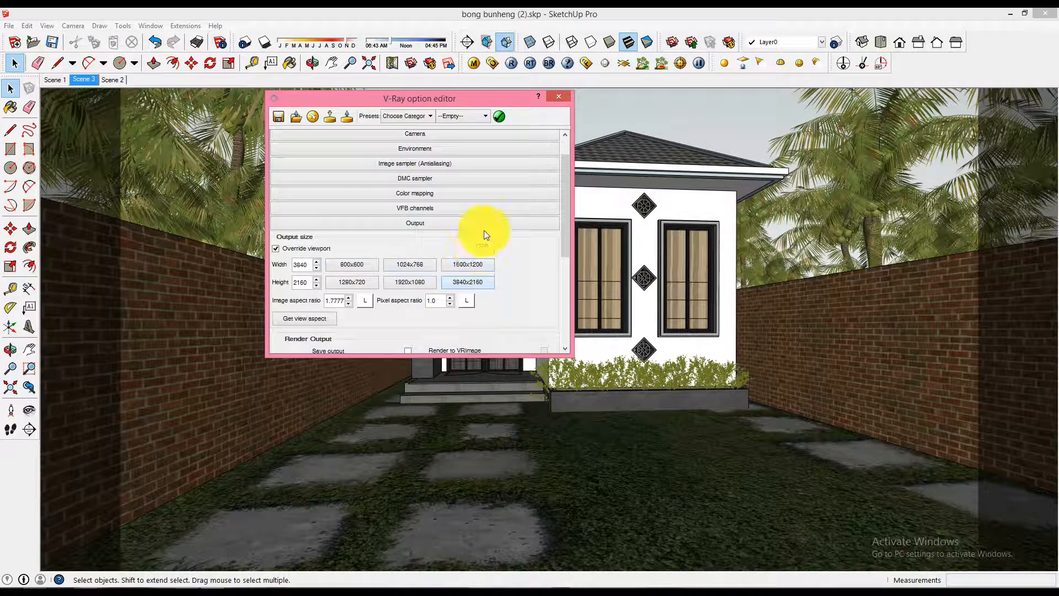
pyautogui.click(558, 98)
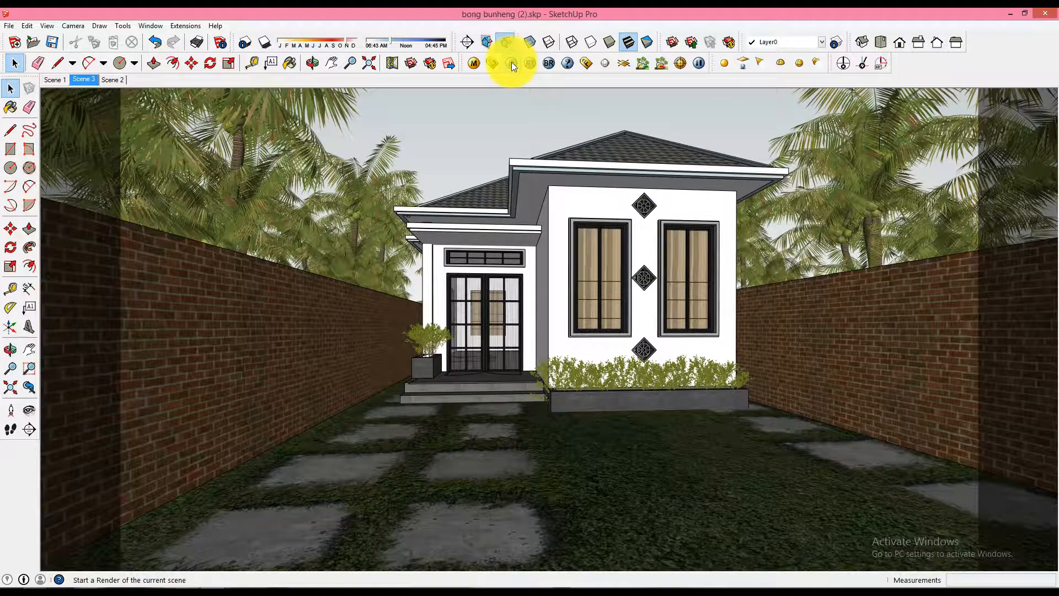
pyautogui.click(493, 63)
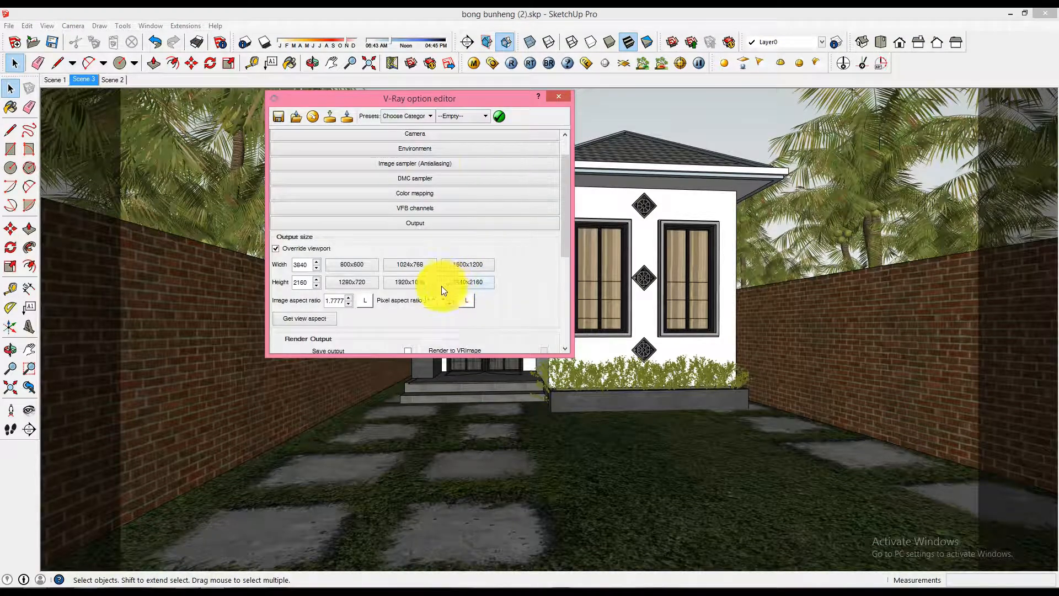
pyautogui.click(555, 98)
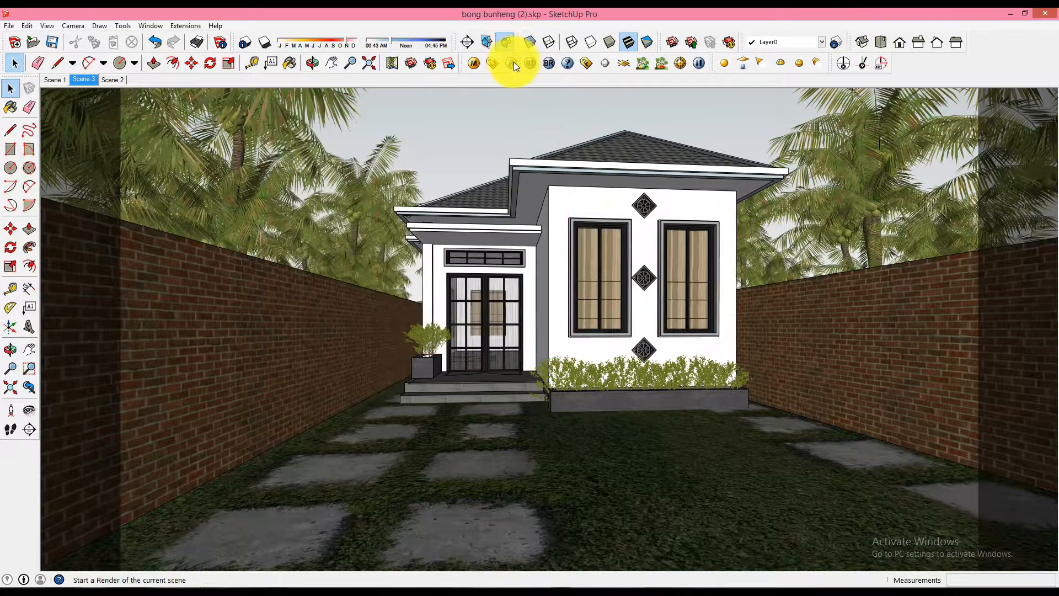
# Step: Render Scene 3 with V-Ray and check the entrance and facade close up while the image is being calculated
pyautogui.click(511, 61)
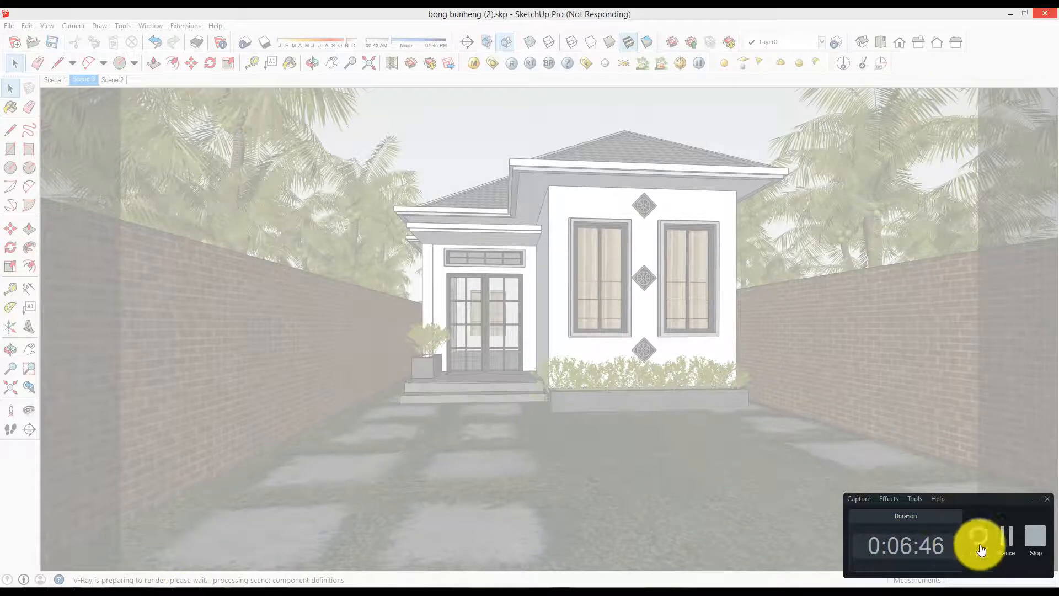
pyautogui.click(1006, 544)
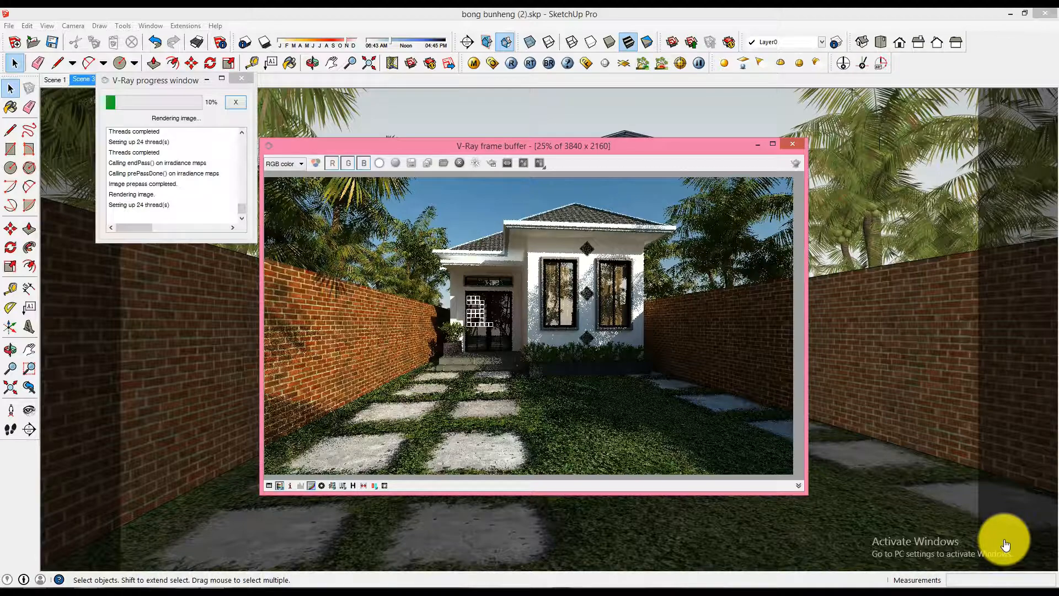
pyautogui.scroll(3, 474, 337)
pyautogui.scroll(-2, 398, 296)
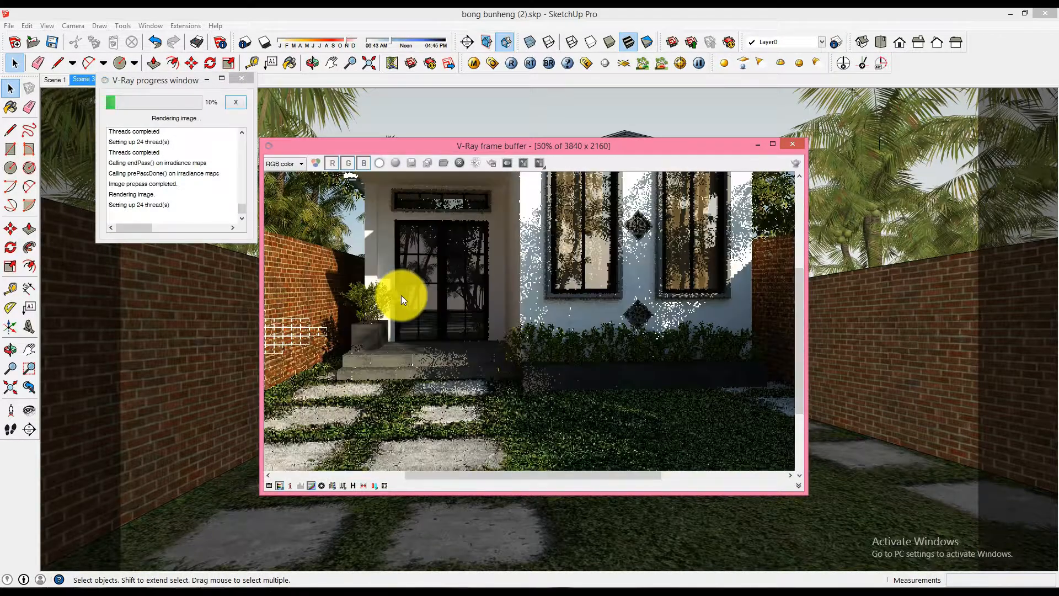
pyautogui.scroll(-1, 402, 296)
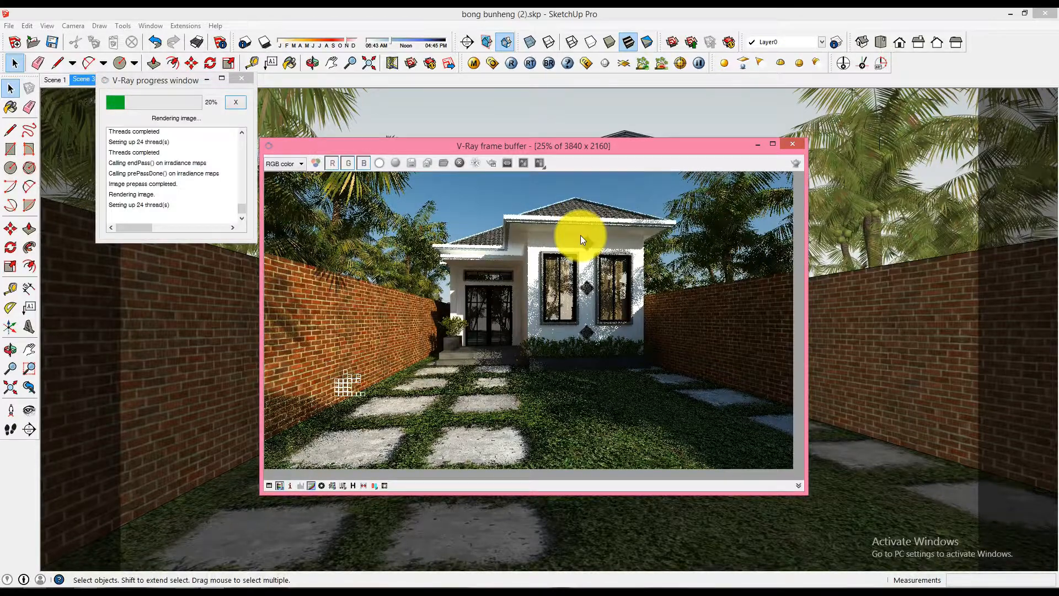
pyautogui.scroll(2, 515, 343)
pyautogui.scroll(-2, 631, 344)
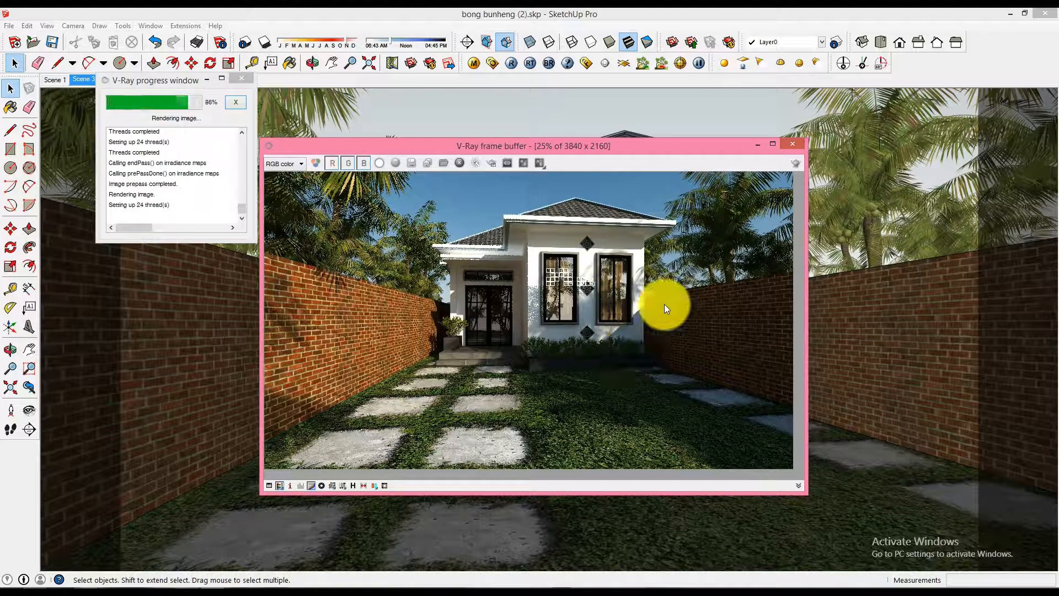
pyautogui.scroll(2, 611, 275)
pyautogui.scroll(-2, 564, 272)
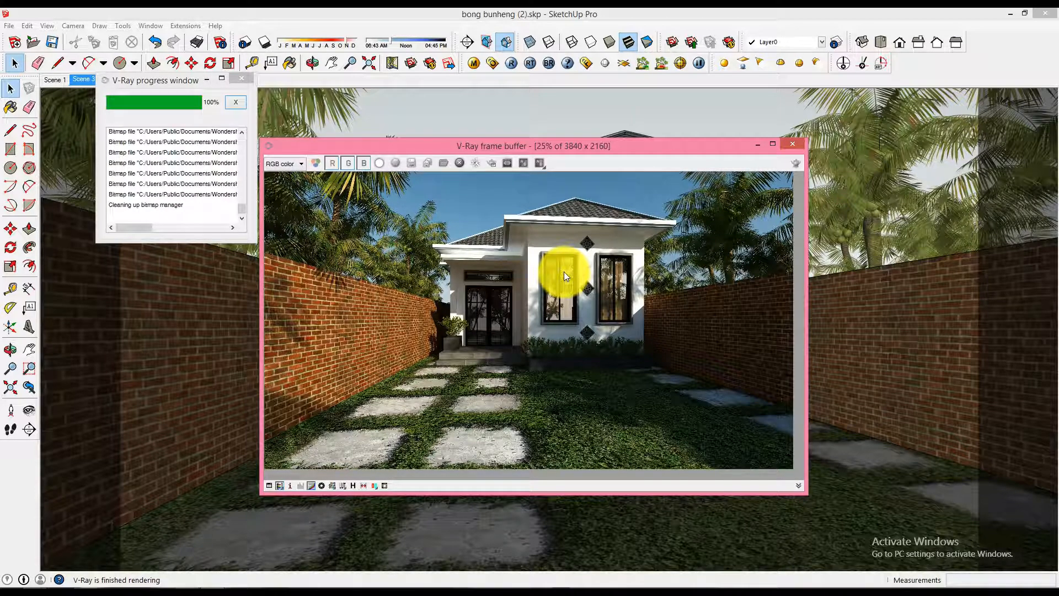
# Step: Close the V-Ray progress window and examine the windows and roof of the finished render at 100% zoom
pyautogui.click(243, 78)
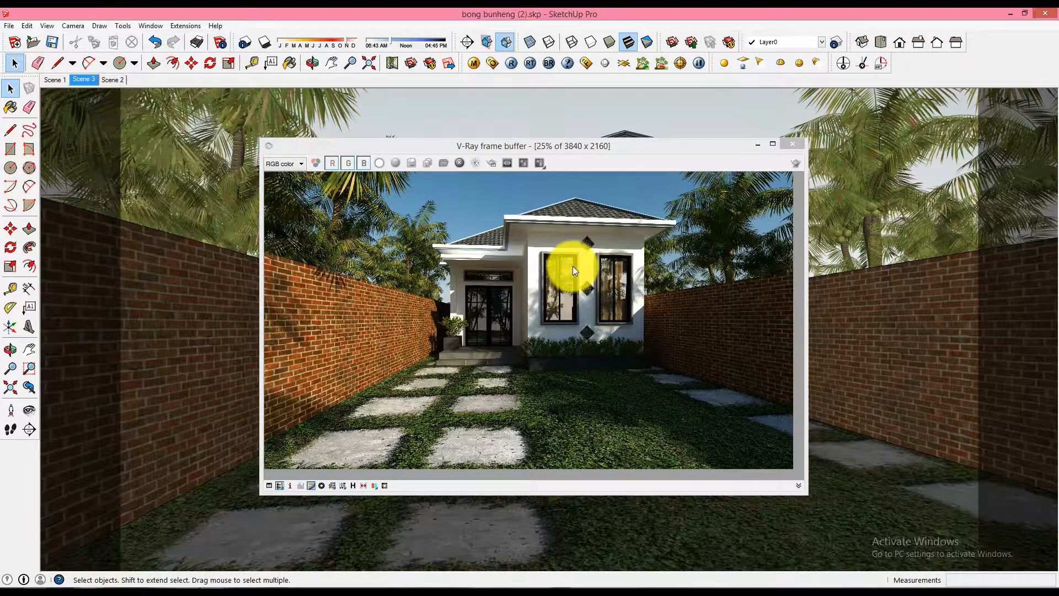
pyautogui.click(573, 266)
pyautogui.scroll(2, 572, 266)
pyautogui.scroll(-2, 573, 266)
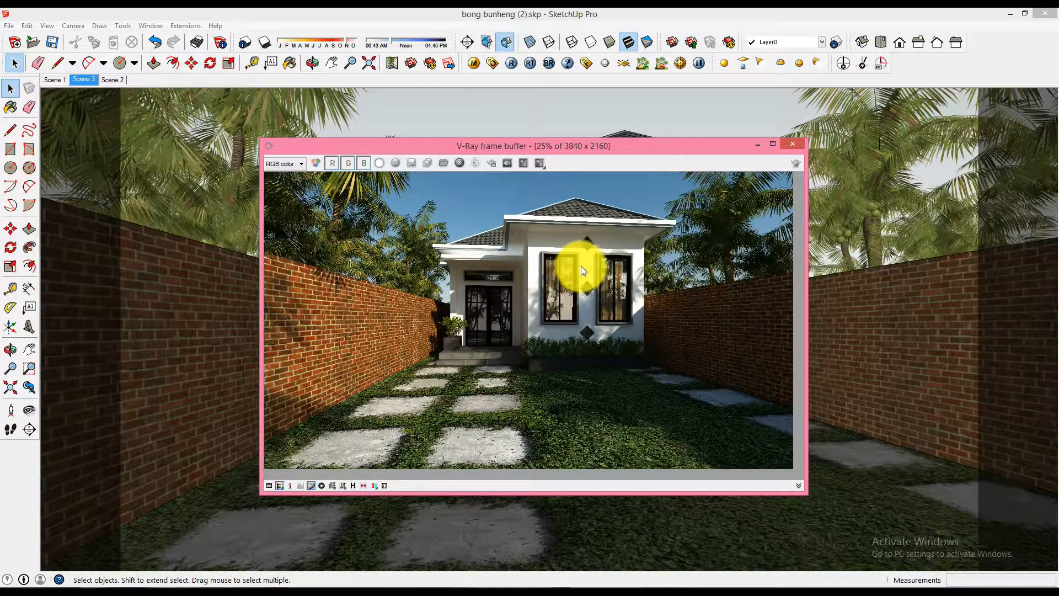
pyautogui.scroll(2, 578, 269)
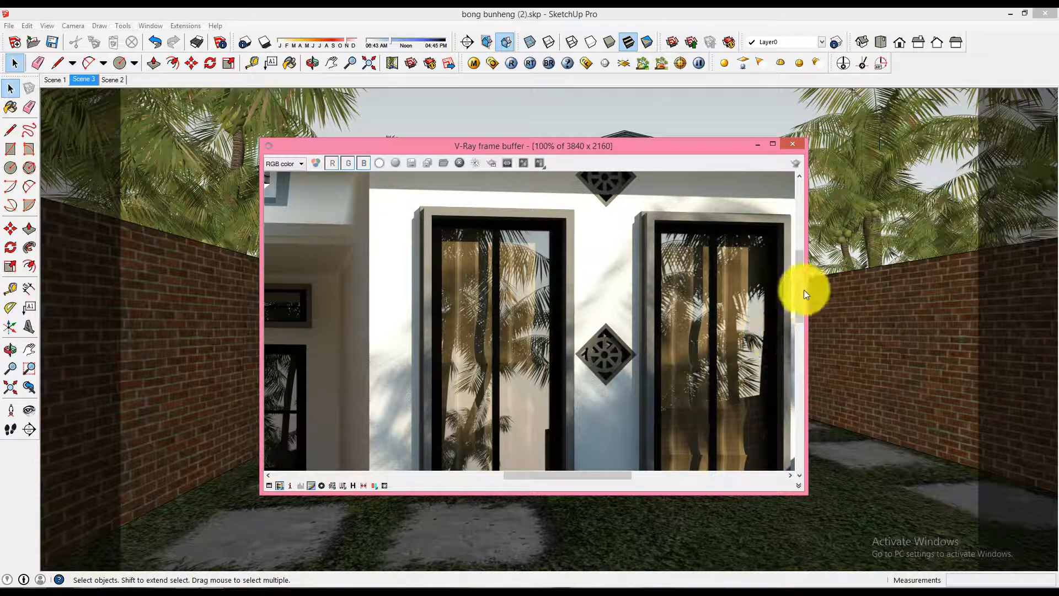
pyautogui.moveTo(804, 291); pyautogui.dragTo(801, 226)
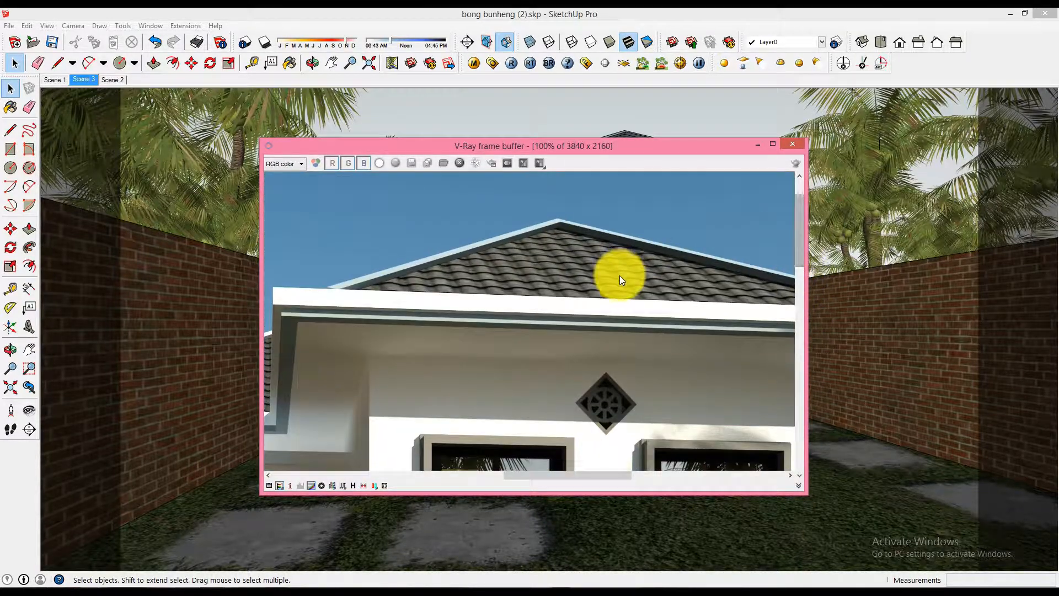
pyautogui.scroll(-2, 620, 279)
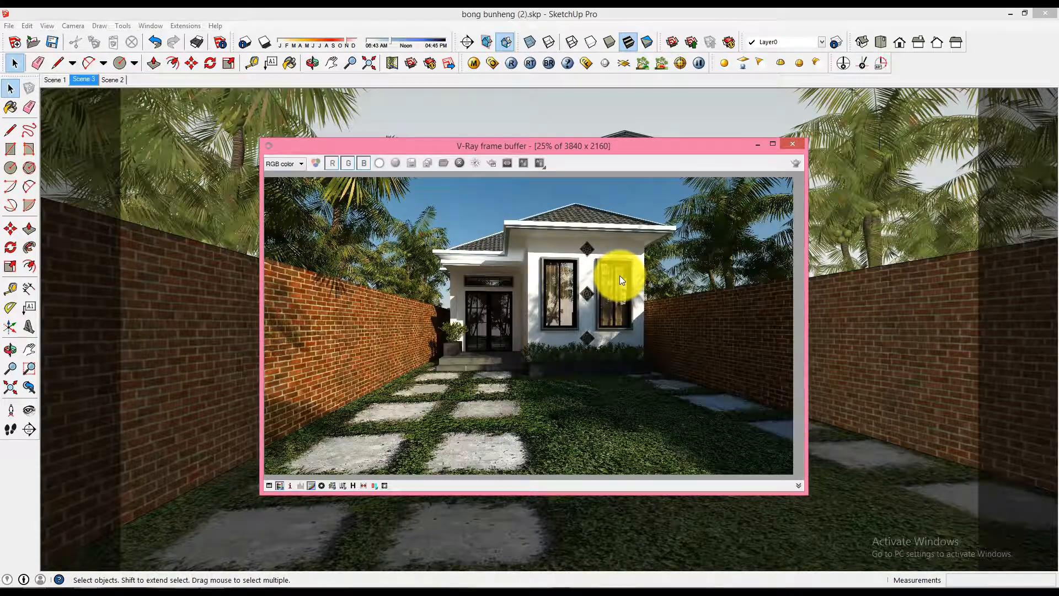